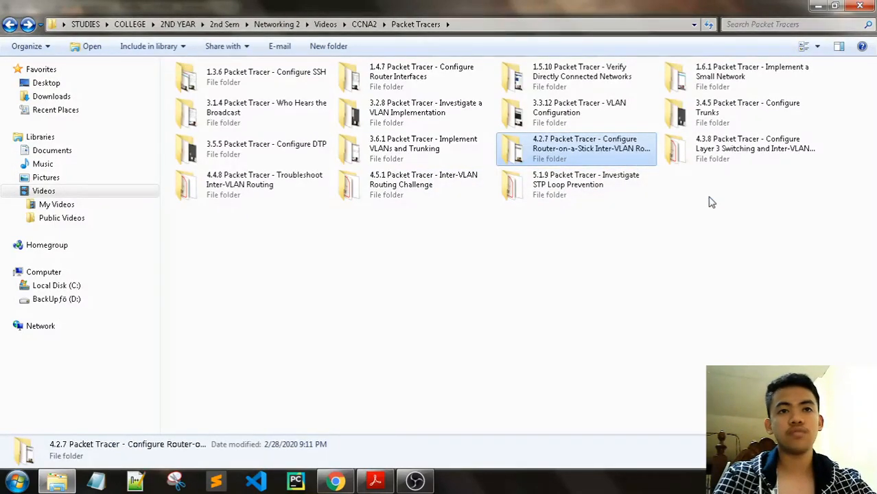
# - Open the 4.3.8 Layer 3 Switching folder and launch its Packet Tracer activity file
pyautogui.doubleClick(729, 164)
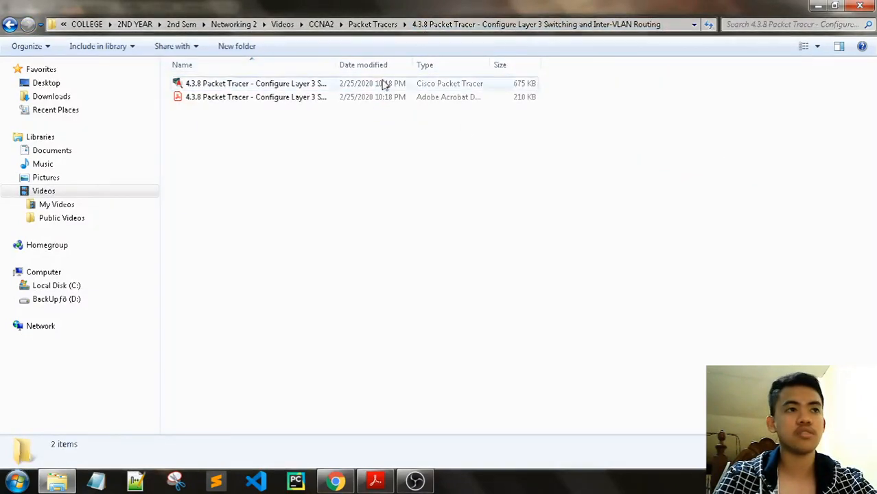
pyautogui.click(802, 47)
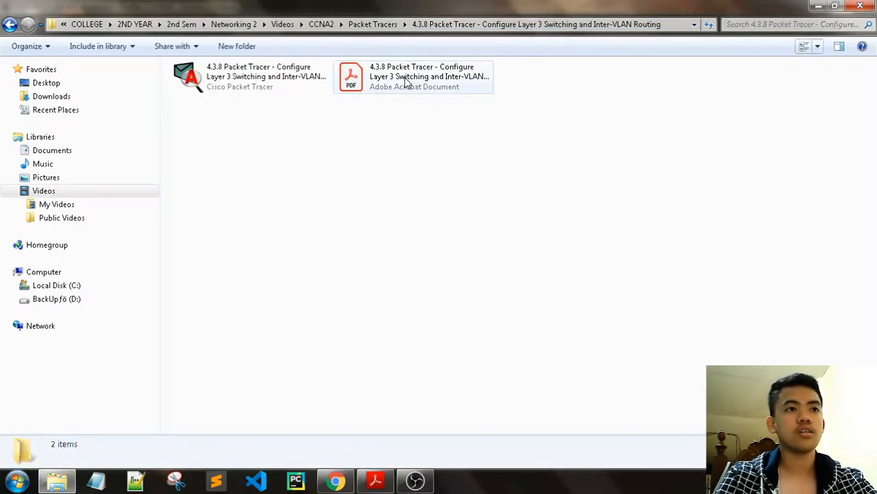
pyautogui.doubleClick(255, 74)
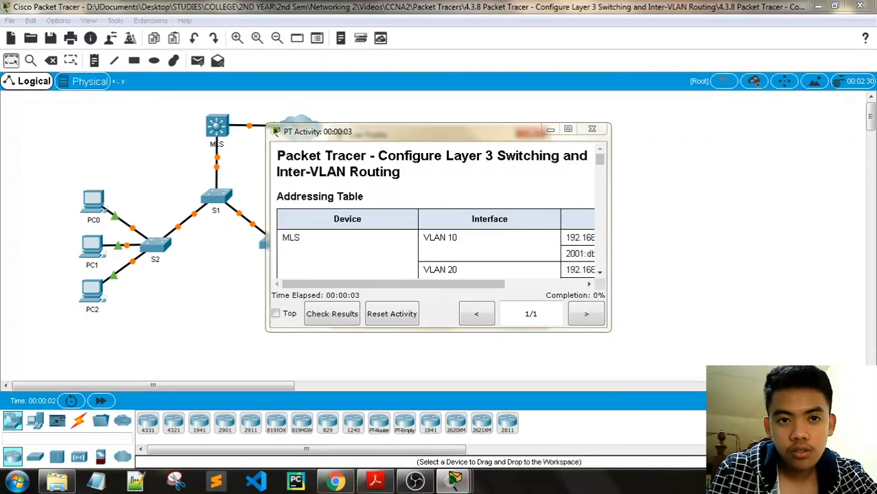
# - Replace Guest in the user profile with your full name and e-mail, then accept the activity reset
pyautogui.moveTo(458, 477)
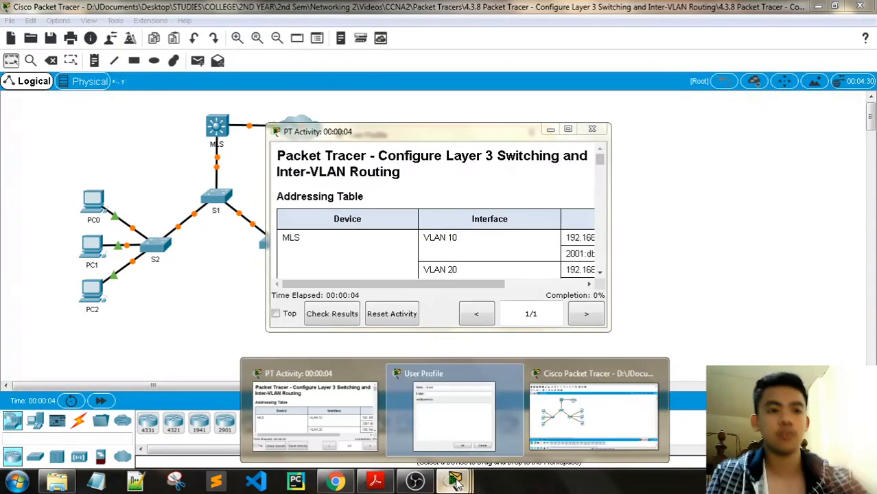
pyautogui.click(453, 405)
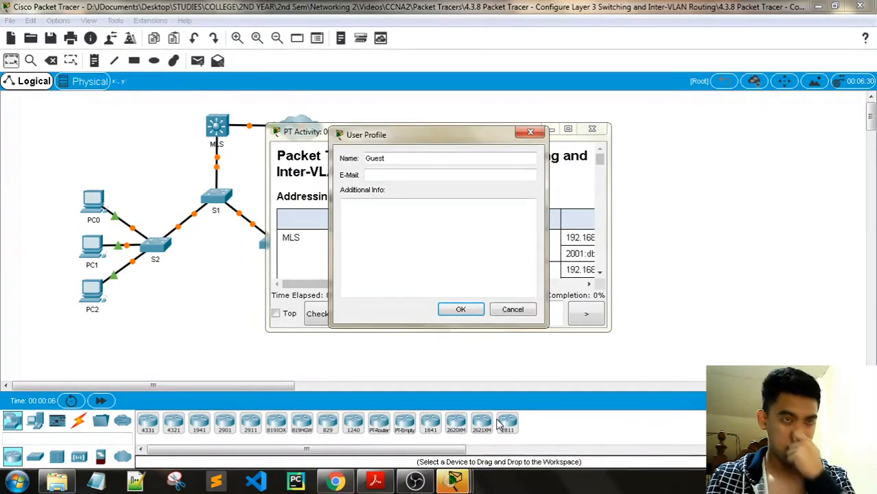
pyautogui.moveTo(389, 159); pyautogui.dragTo(338, 162)
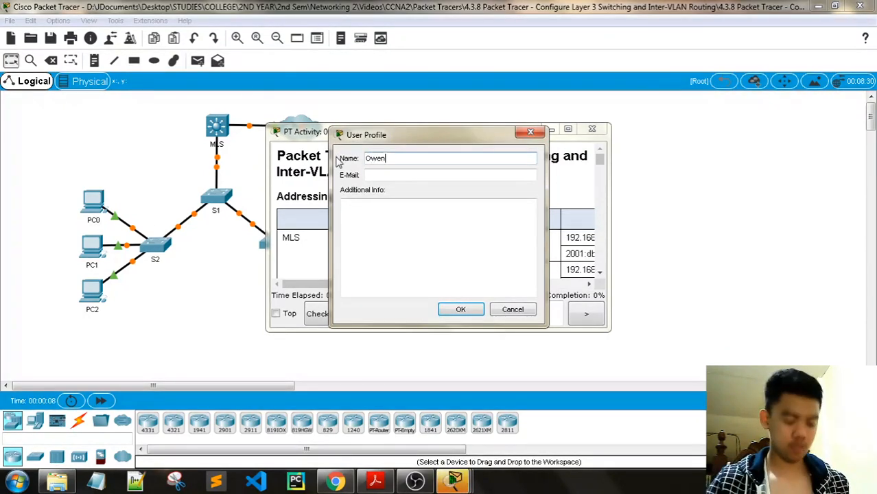
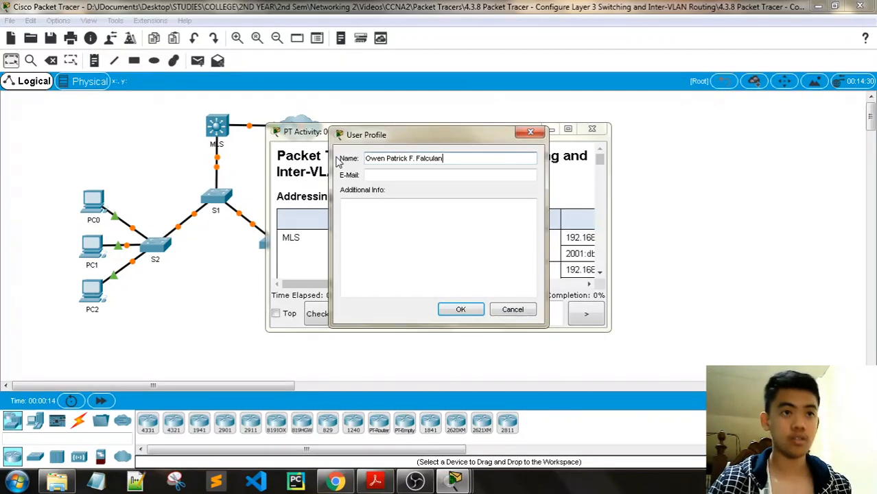
pyautogui.click(374, 173)
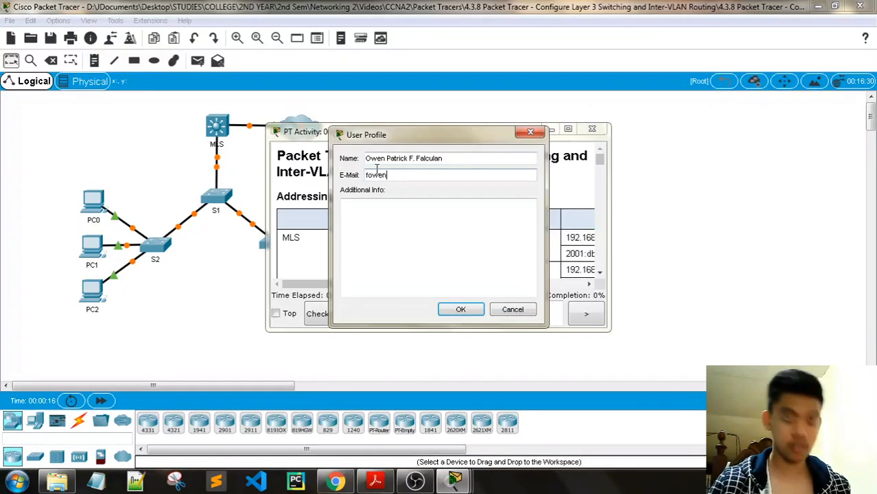
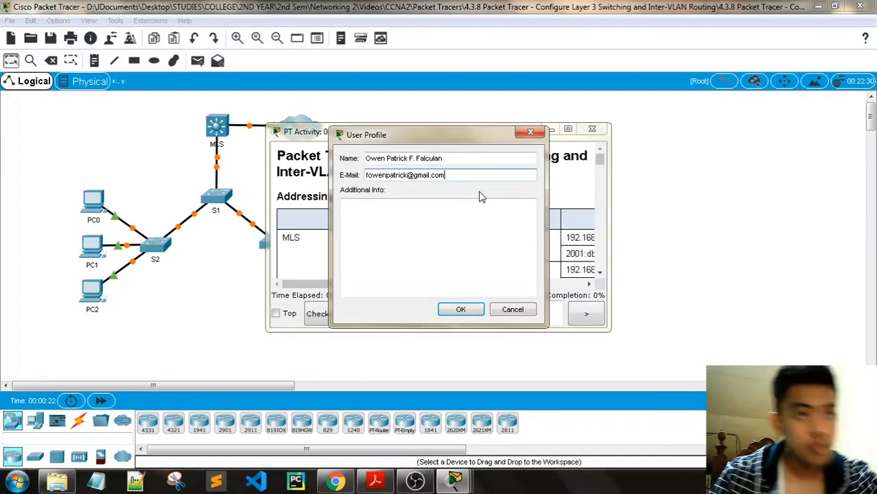
pyautogui.click(455, 311)
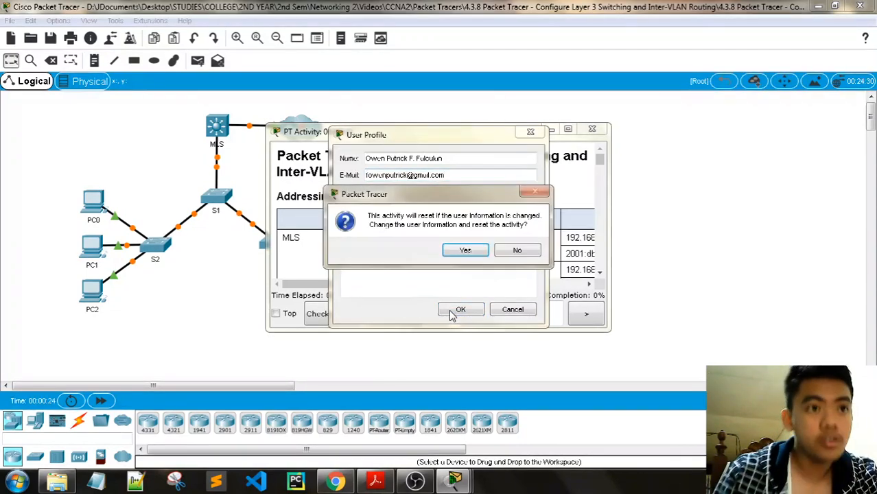
pyautogui.click(464, 251)
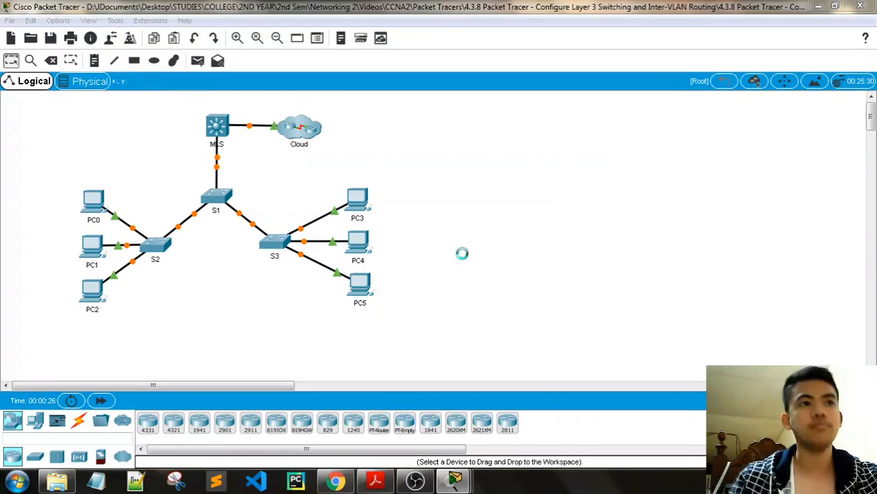
# - Hide the activity instructions and dismiss the Cloud locked-interface warning
pyautogui.moveTo(419, 131); pyautogui.dragTo(672, 156)
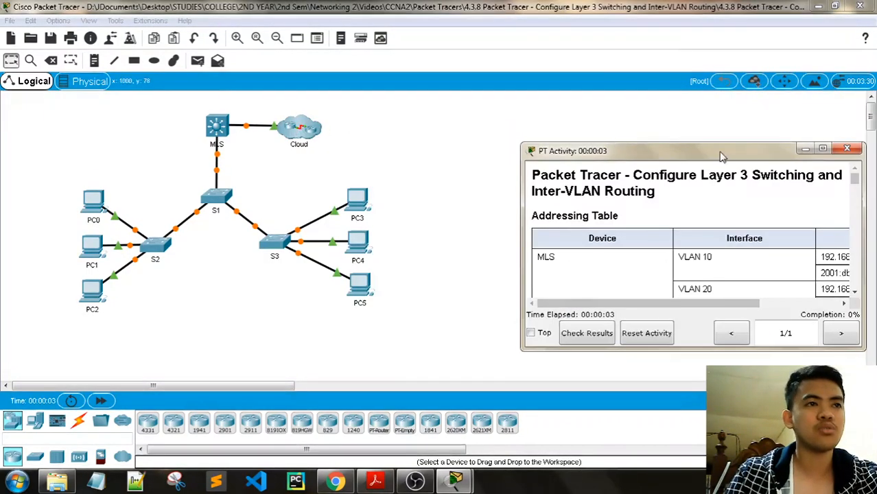
pyautogui.click(807, 148)
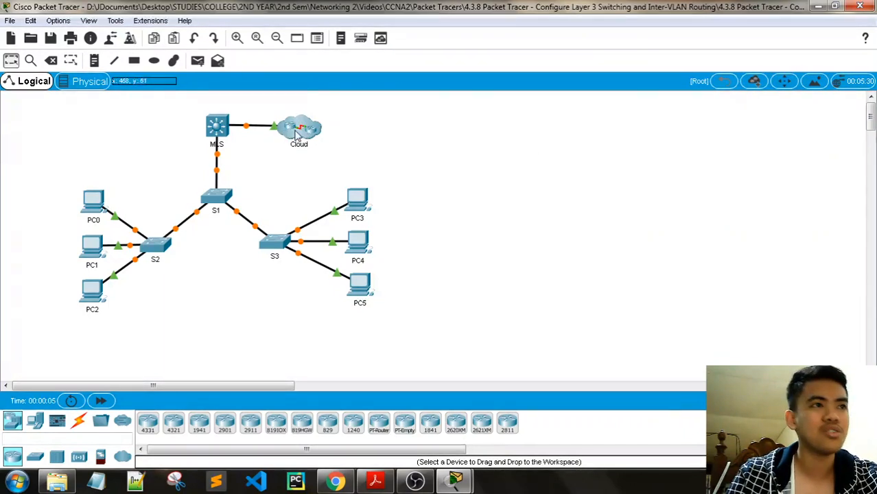
pyautogui.click(473, 257)
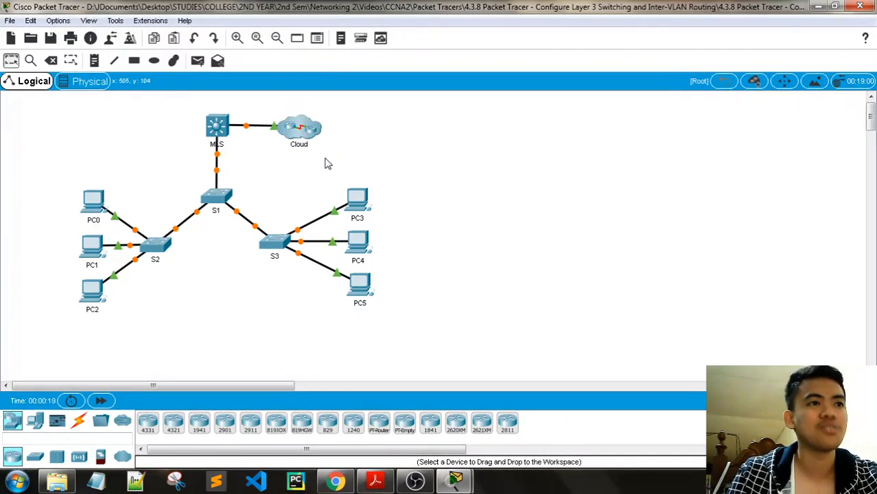
# - Fast-forward time so all links turn green, then restore the instructions at the top right
pyautogui.click(103, 402)
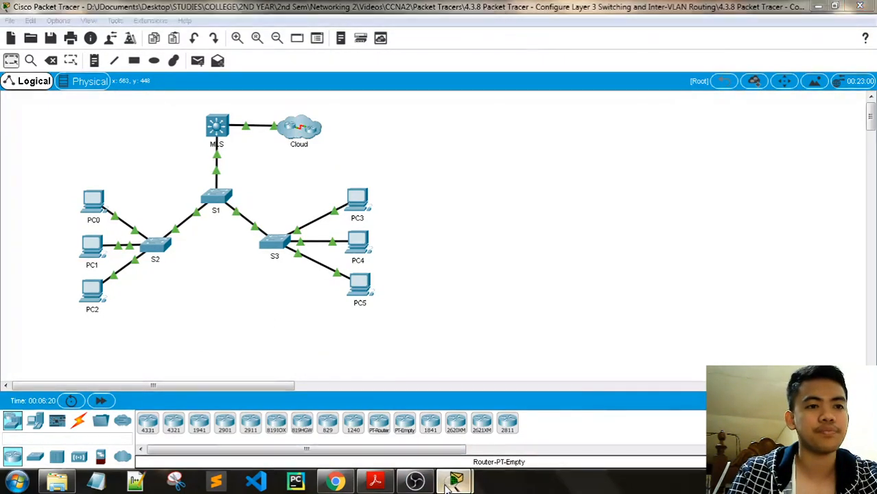
pyautogui.click(454, 478)
pyautogui.moveTo(679, 155); pyautogui.dragTo(695, 15)
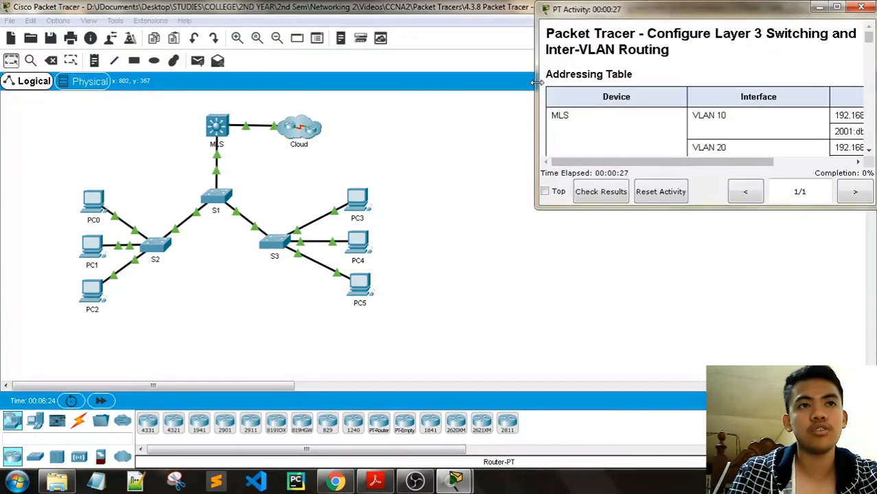
# - Widen the instructions window and review the addressing table, selecting the VLAN 10 address
pyautogui.moveTo(538, 73); pyautogui.dragTo(422, 73)
pyautogui.moveTo(655, 14); pyautogui.dragTo(644, 14)
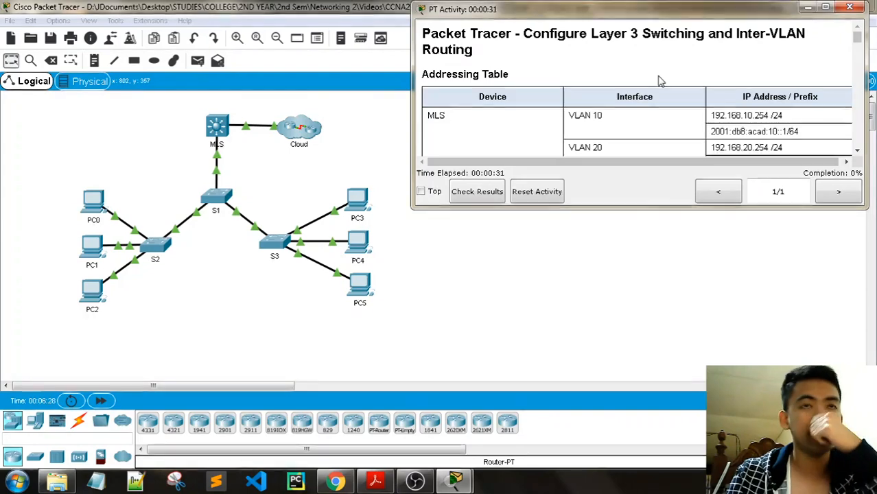
pyautogui.scroll(-3, 709, 92)
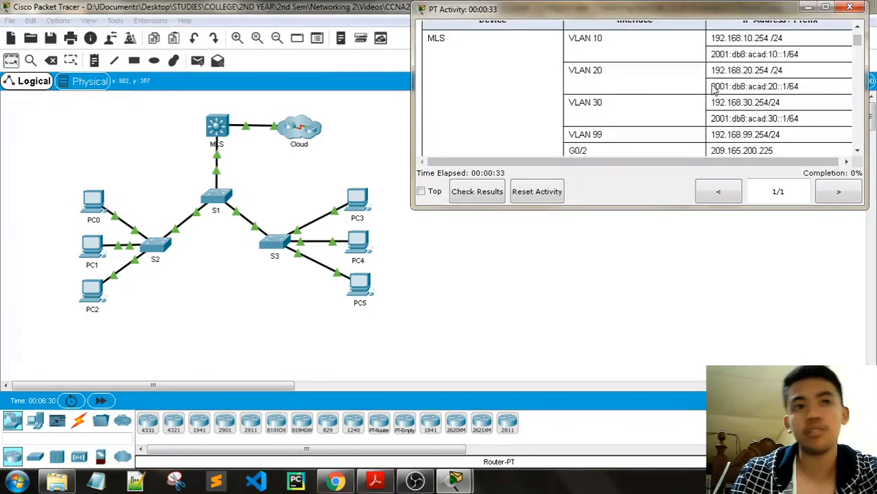
pyautogui.scroll(2, 761, 94)
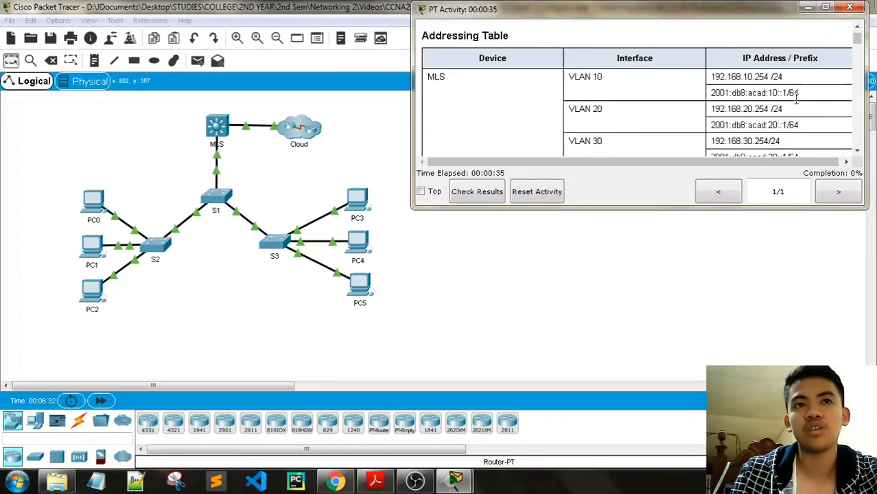
pyautogui.moveTo(799, 93); pyautogui.dragTo(651, 112)
# - Scroll down to the three objectives: Layer 3 switching, inter-VLAN routing, IPv6 inter-VLAN routing
pyautogui.scroll(-2, 644, 92)
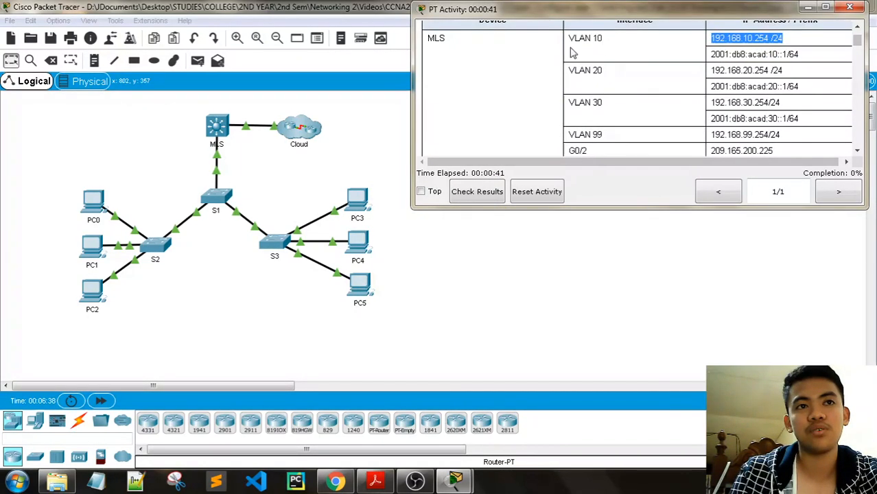
pyautogui.scroll(-2, 583, 75)
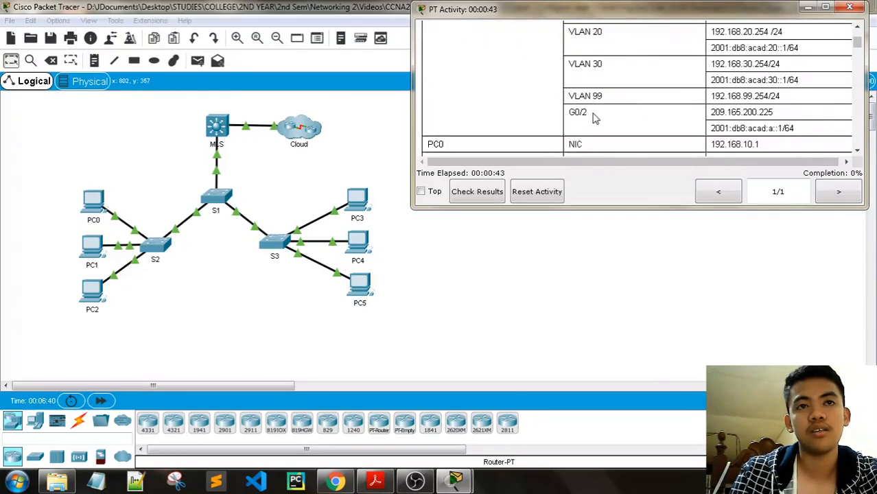
pyautogui.scroll(4, 595, 118)
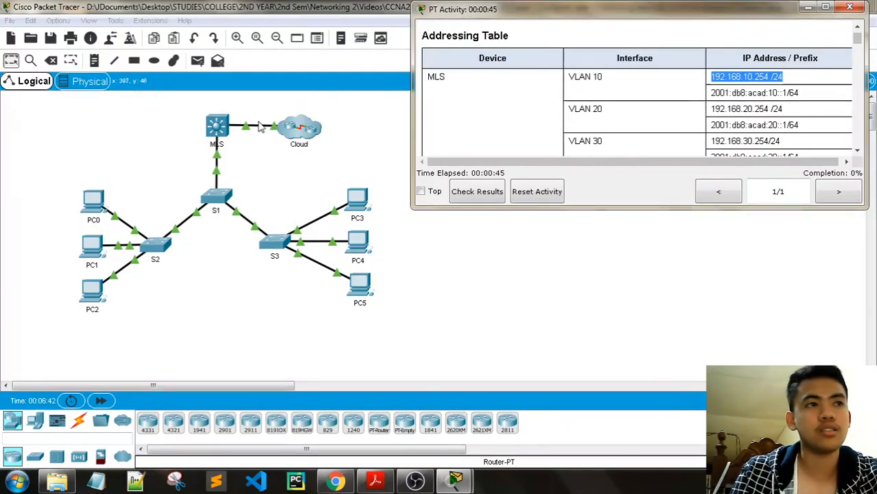
pyautogui.scroll(-4, 562, 88)
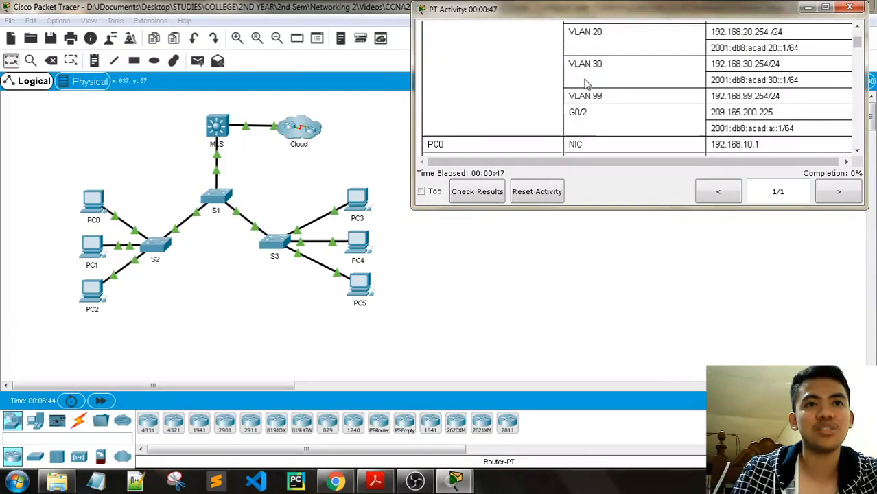
pyautogui.scroll(4, 506, 118)
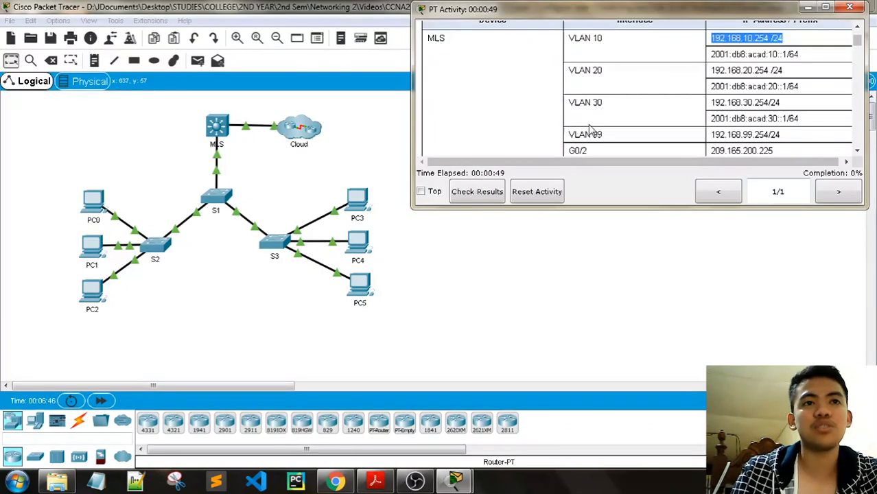
pyautogui.scroll(-4, 626, 92)
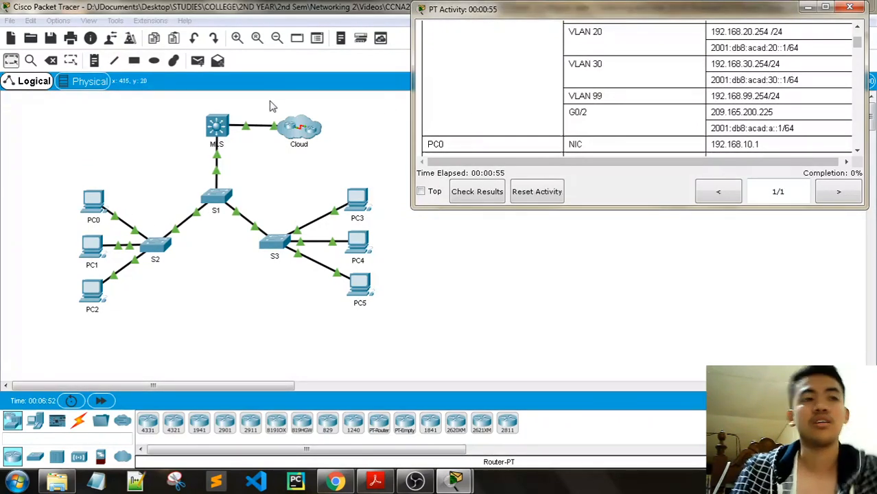
pyautogui.scroll(-5, 583, 115)
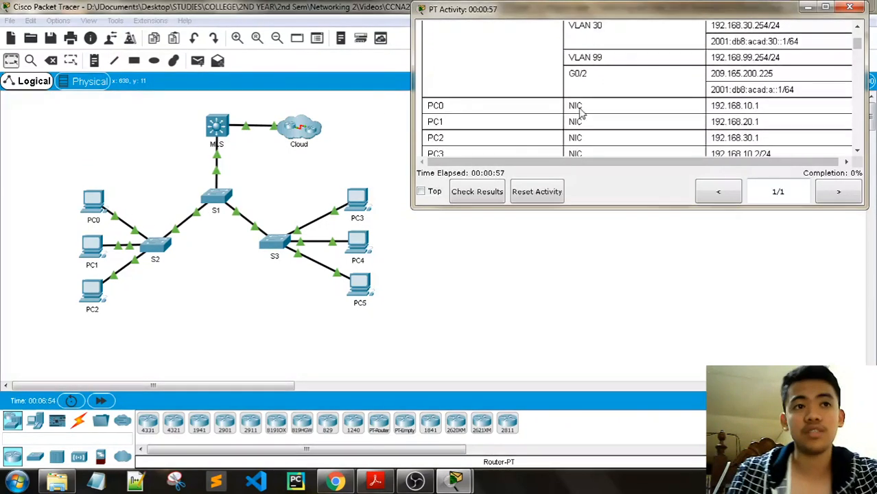
pyautogui.scroll(-4, 628, 108)
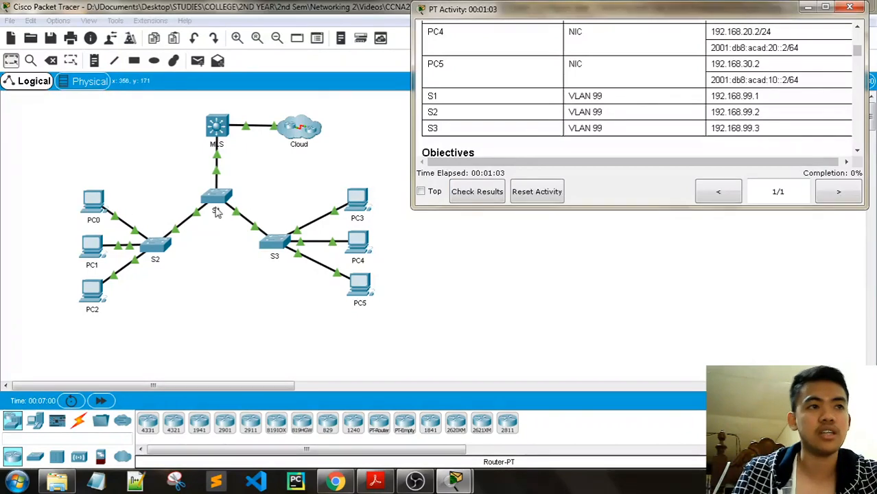
pyautogui.scroll(-3, 587, 128)
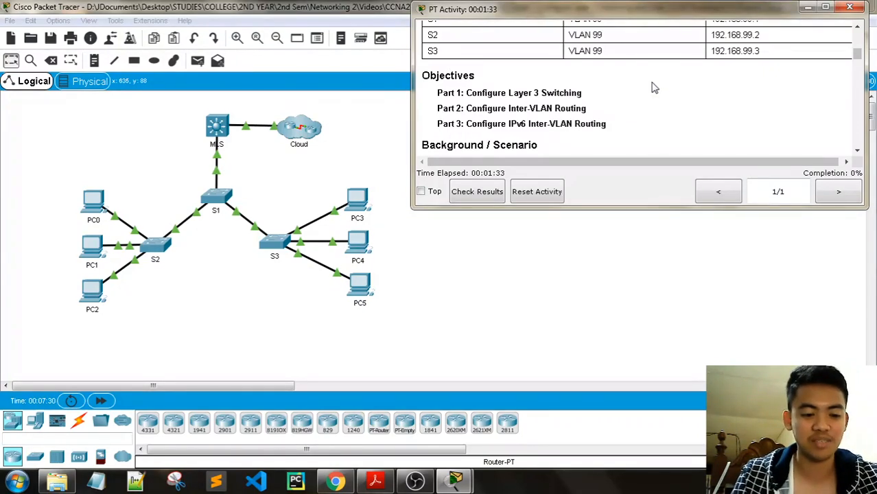
# - Read past Background/Scenario to Part 1 step a: make MLS G0/2 a routed port
pyautogui.scroll(-3, 608, 110)
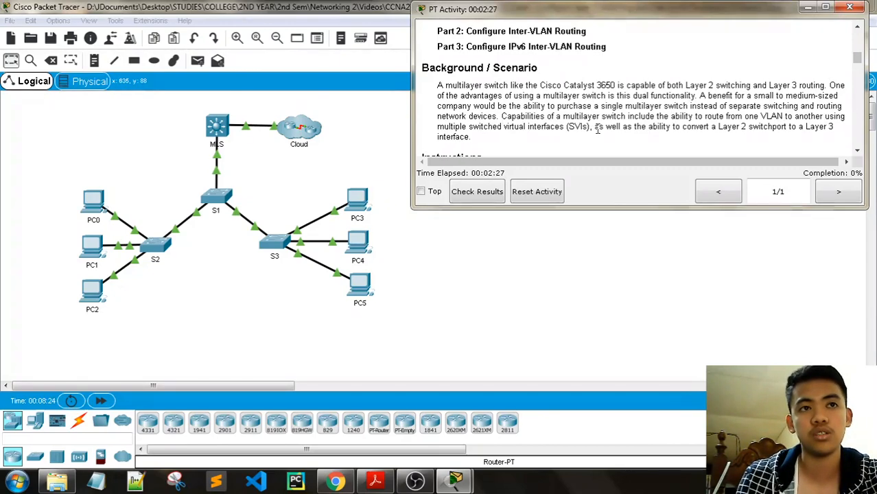
pyautogui.scroll(-1, 705, 119)
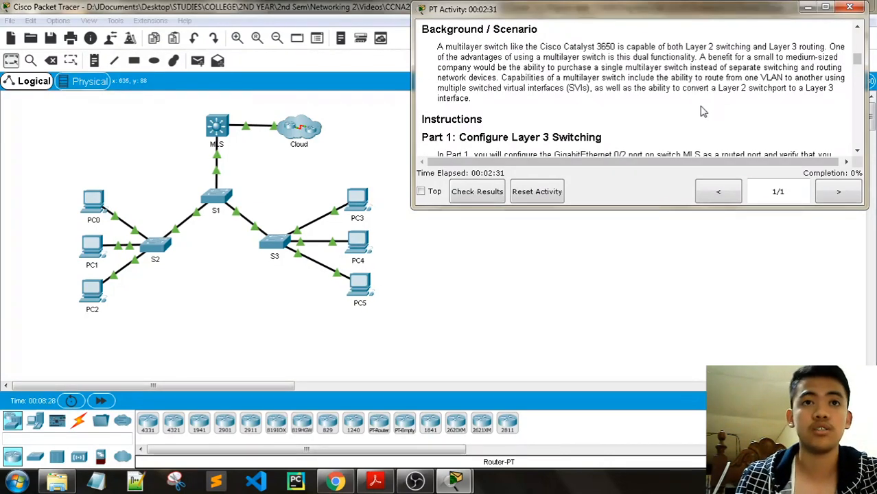
pyautogui.scroll(-1, 539, 134)
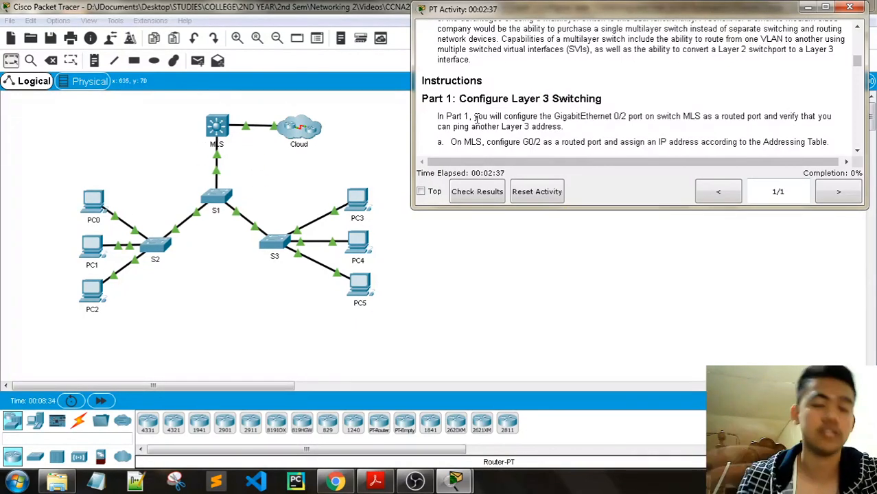
pyautogui.scroll(1, 580, 133)
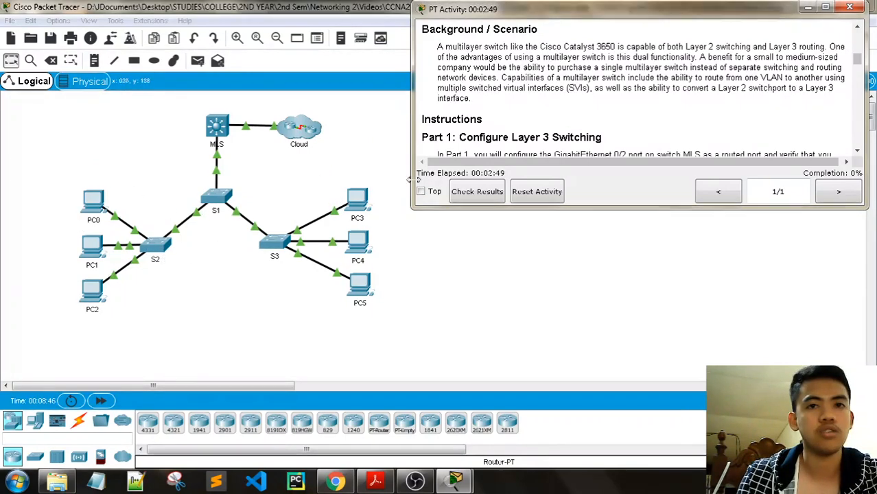
pyautogui.scroll(-1, 573, 120)
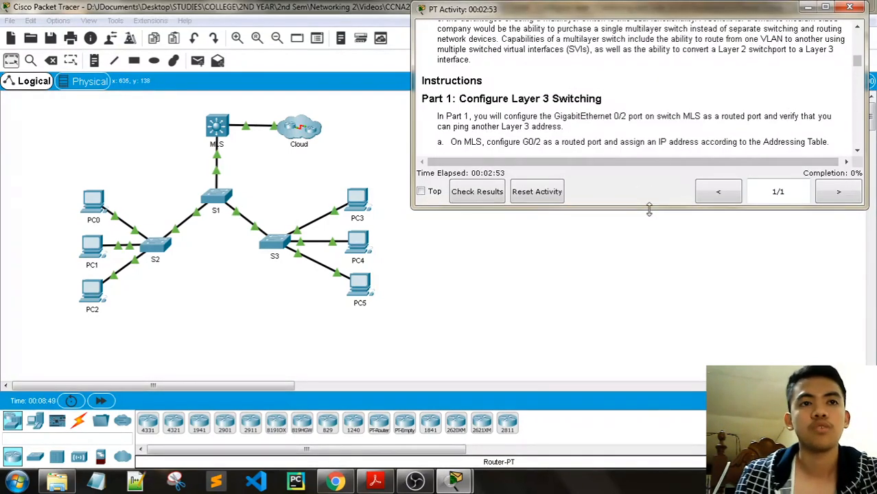
# - Enlarge the instructions to show the G0/2 commands and the Cloud ping, then open MLS's CLI
pyautogui.moveTo(650, 209); pyautogui.dragTo(651, 239)
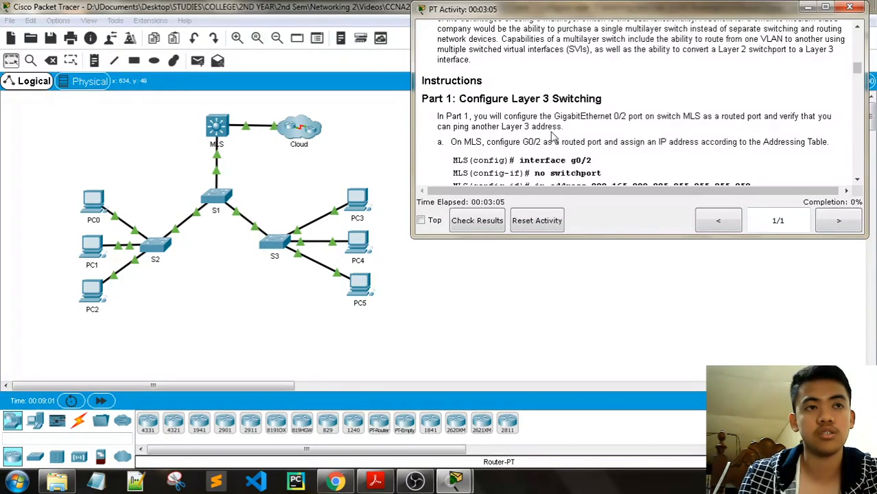
pyautogui.scroll(-2, 556, 138)
pyautogui.scroll(1, 569, 135)
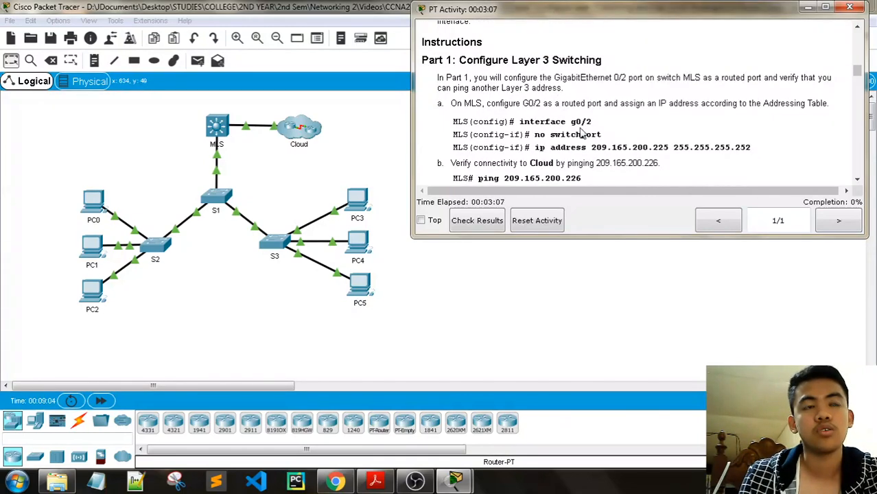
pyautogui.scroll(2, 584, 128)
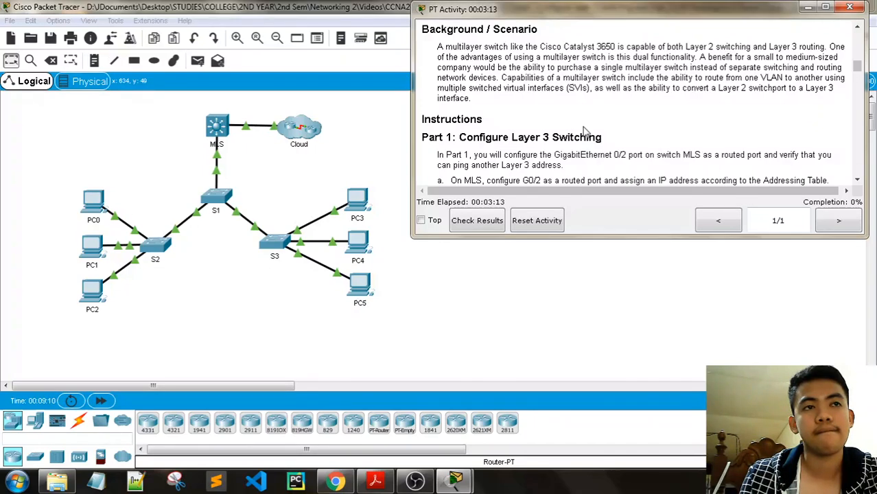
pyautogui.scroll(-1, 584, 129)
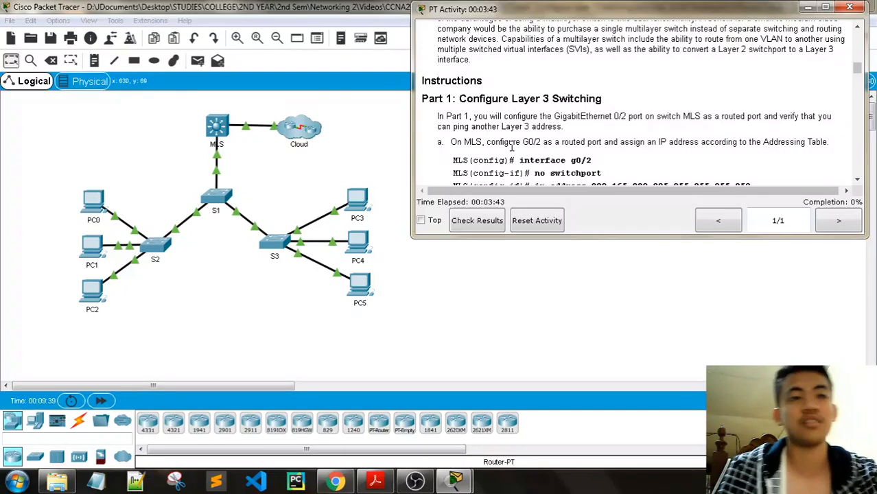
pyautogui.scroll(-1, 489, 130)
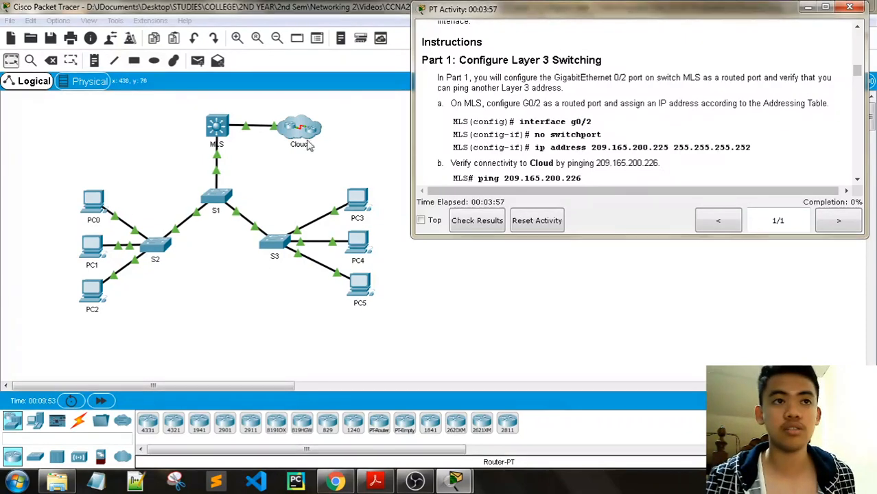
pyautogui.click(217, 127)
# - Place the MLS console beside the instructions and enter global configuration mode
pyautogui.moveTo(395, 59); pyautogui.dragTo(241, 35)
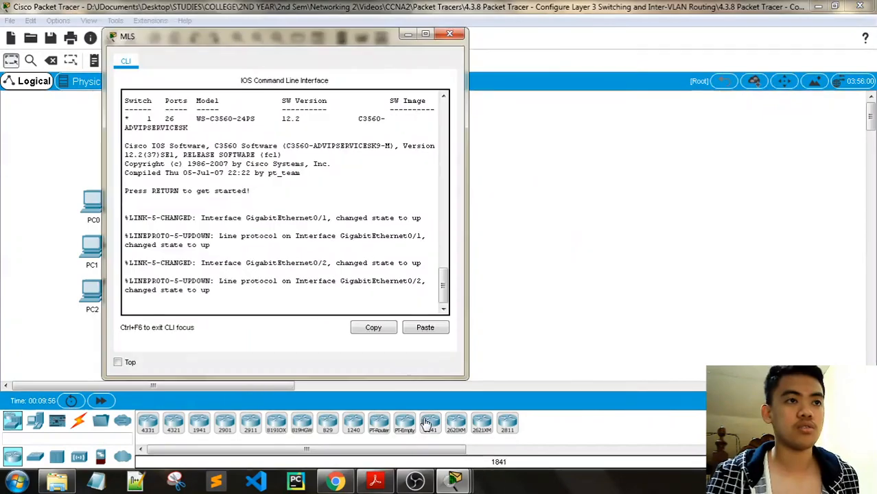
pyautogui.moveTo(453, 482)
pyautogui.click(315, 411)
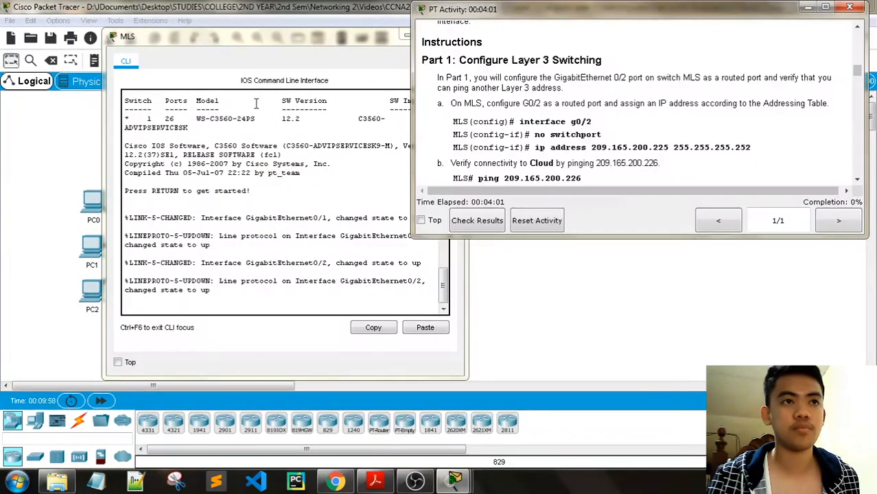
pyautogui.moveTo(278, 44); pyautogui.dragTo(199, 41)
pyautogui.click(186, 294)
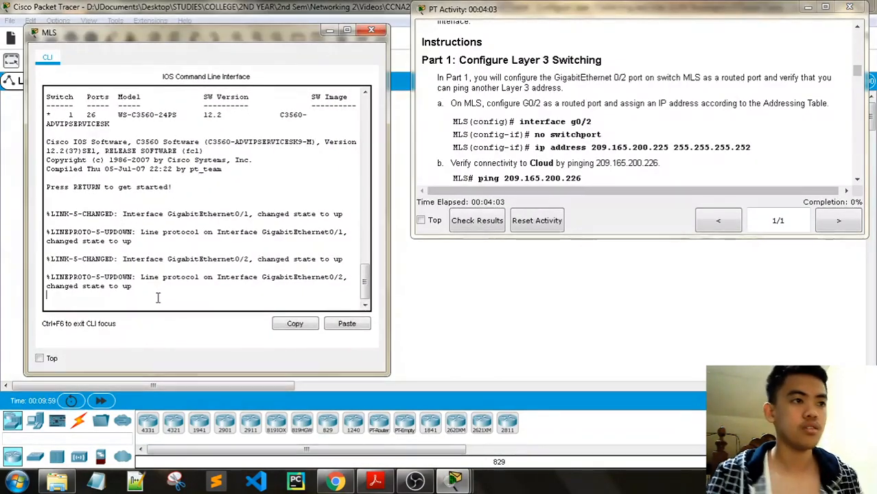
pyautogui.press('Return')
pyautogui.press('Return')
pyautogui.press('Return')
pyautogui.write('en')
pyautogui.press('Return')
pyautogui.press('Return')
pyautogui.write('conf')
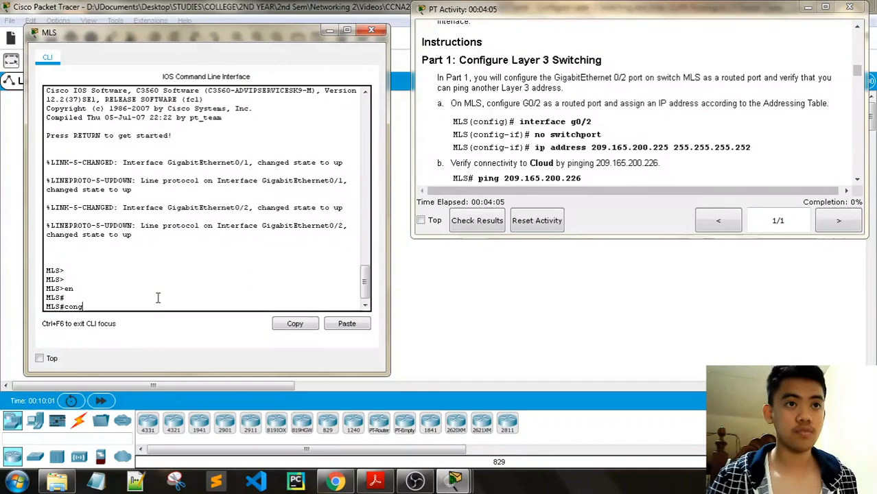
pyautogui.write('ig t')
pyautogui.press('Return')
pyautogui.press('Return')
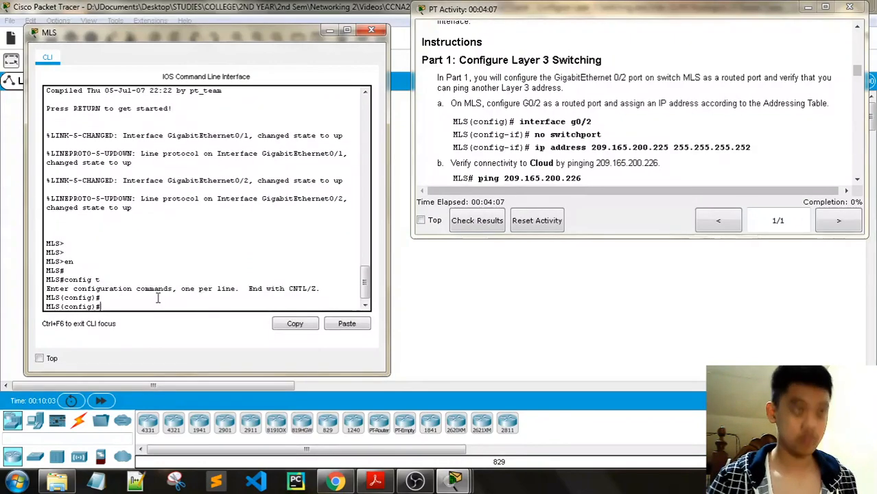
pyautogui.press('Return')
# - Enter interface G0/2 and convert it to a routed port with no switchport
pyautogui.moveTo(592, 122); pyautogui.dragTo(518, 122)
pyautogui.hotkey('ctrl', 'c')
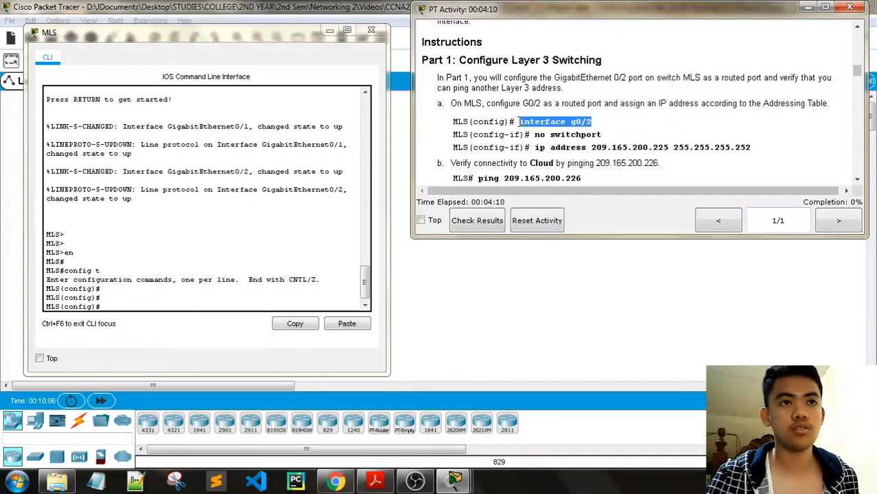
pyautogui.rightClick(192, 301)
pyautogui.click(191, 327)
pyautogui.press('Return')
pyautogui.press('Return')
pyautogui.press('Return')
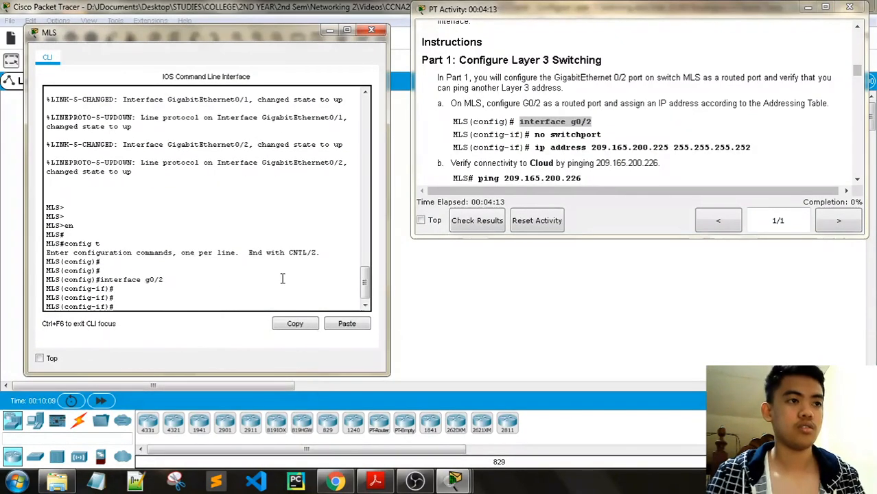
pyautogui.write('no switchc')
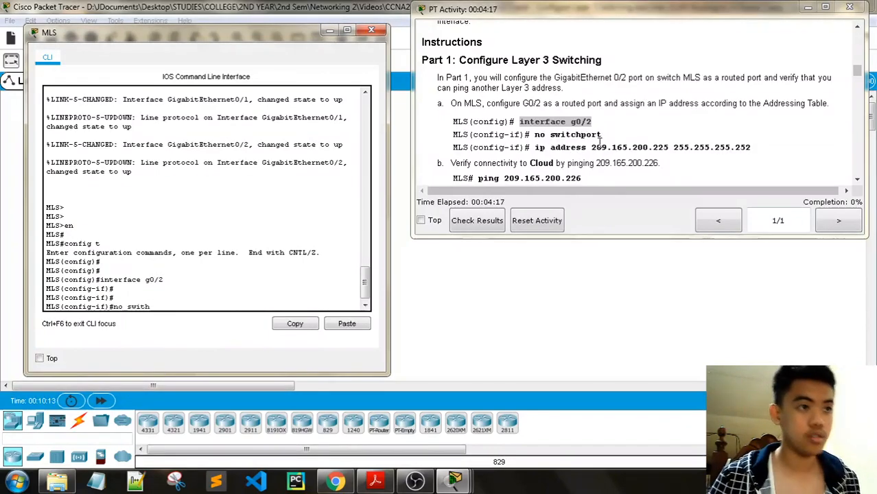
pyautogui.write('hport')
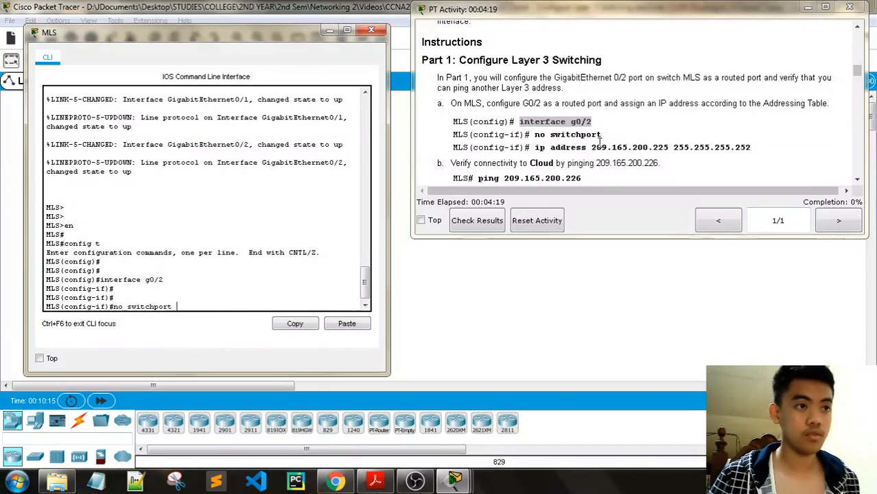
pyautogui.press('Return')
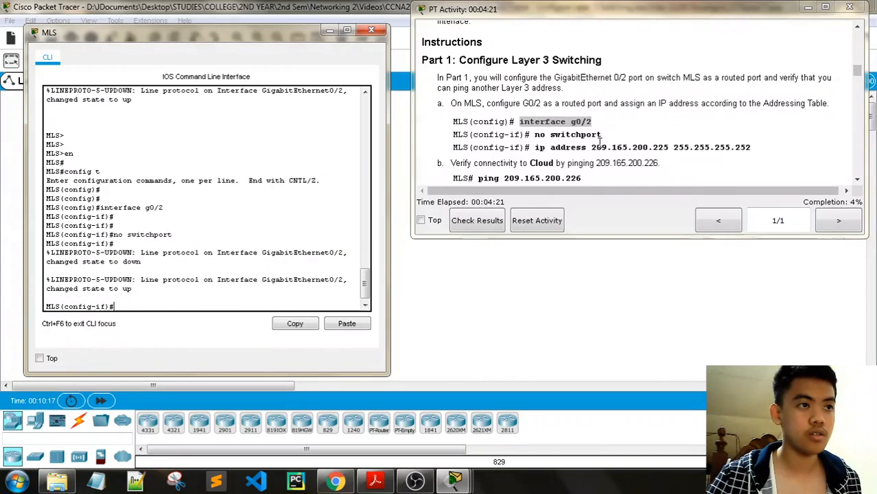
pyautogui.press('Return')
pyautogui.press('Return')
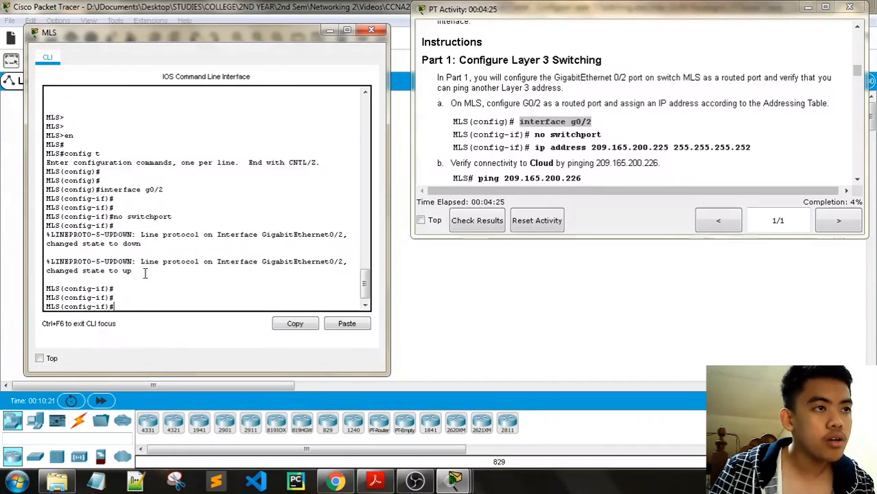
pyautogui.moveTo(144, 270); pyautogui.dragTo(46, 235)
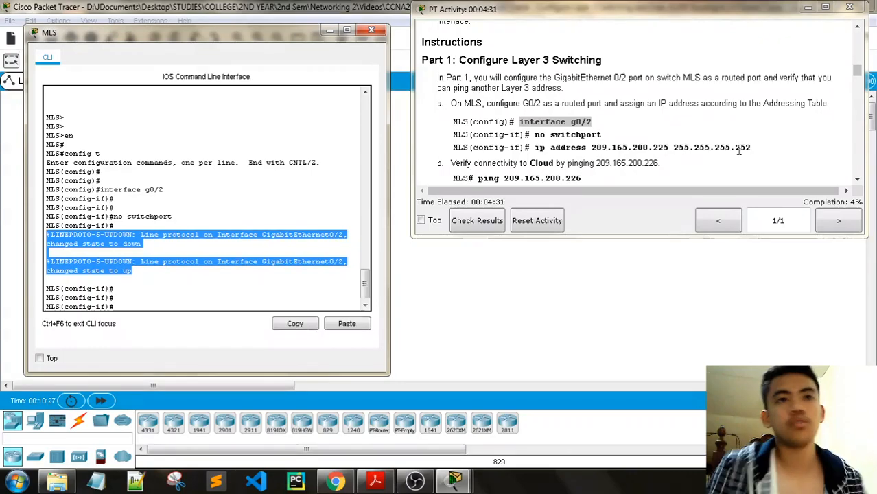
# - Assign 209.165.200.225 255.255.255.252 to G0/2 and enable it with no shutdown
pyautogui.moveTo(751, 147); pyautogui.dragTo(534, 148)
pyautogui.hotkey('ctrl', 'c')
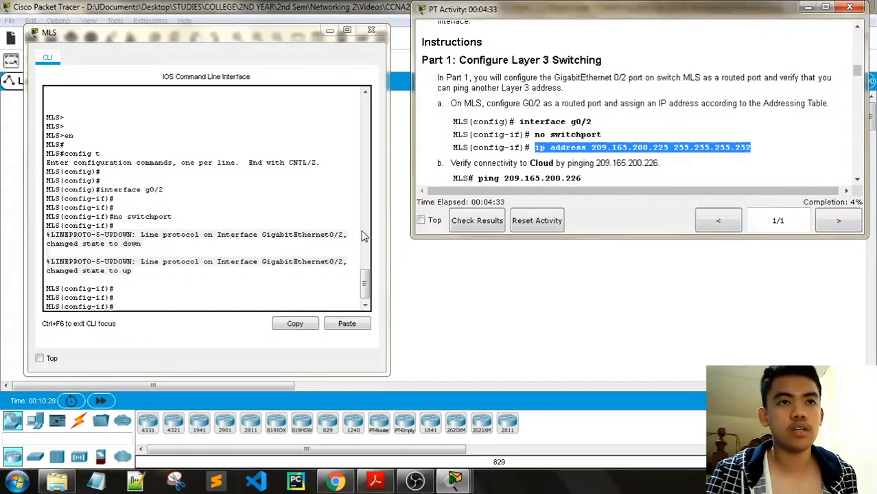
pyautogui.click(120, 312)
pyautogui.rightClick(152, 303)
pyautogui.click(164, 325)
pyautogui.press('Return')
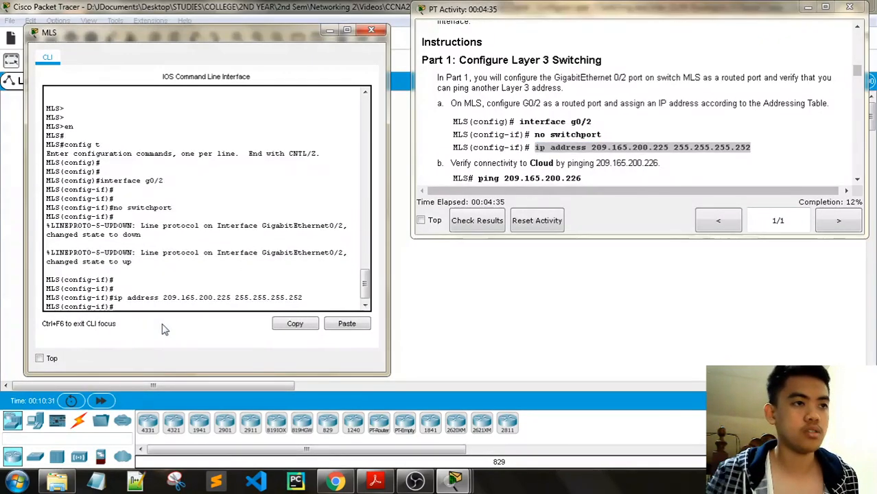
pyautogui.press('Return')
pyautogui.press('Return')
pyautogui.press('Return')
pyautogui.press('Return')
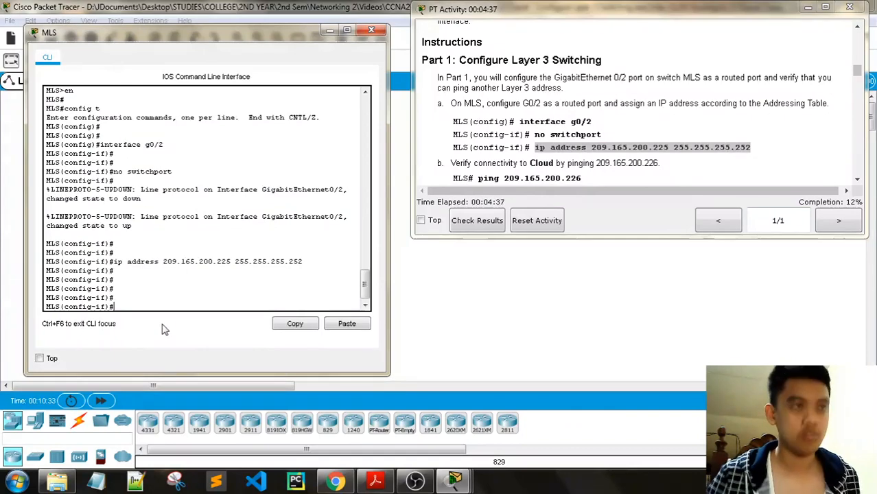
pyautogui.write('no shutdown')
pyautogui.press('Return')
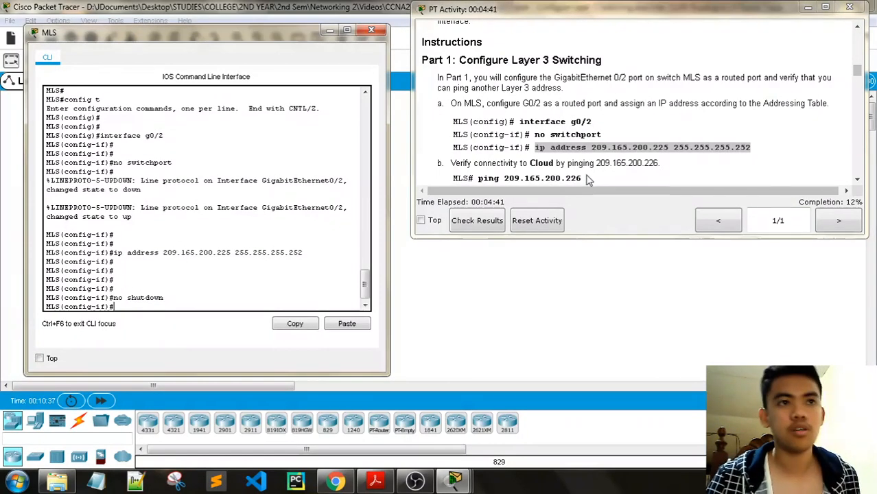
# - Return the MLS console from configuration to privileged mode with end
pyautogui.scroll(-1, 491, 150)
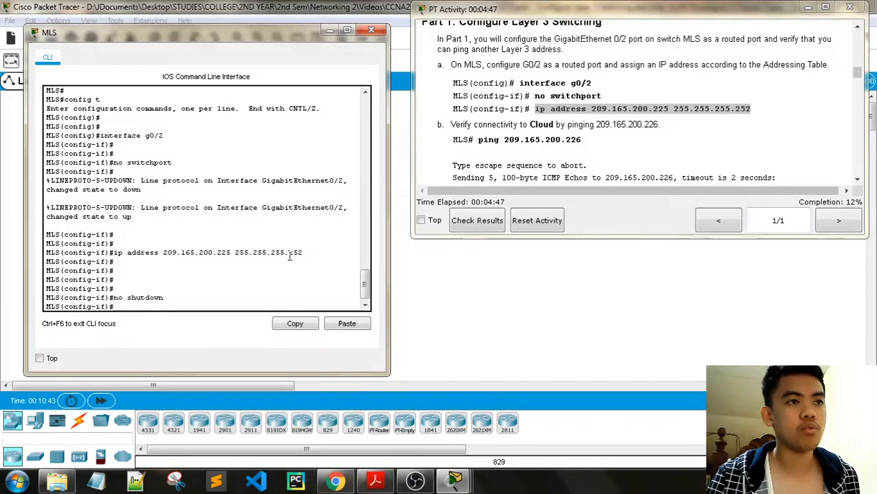
pyautogui.scroll(-1, 555, 152)
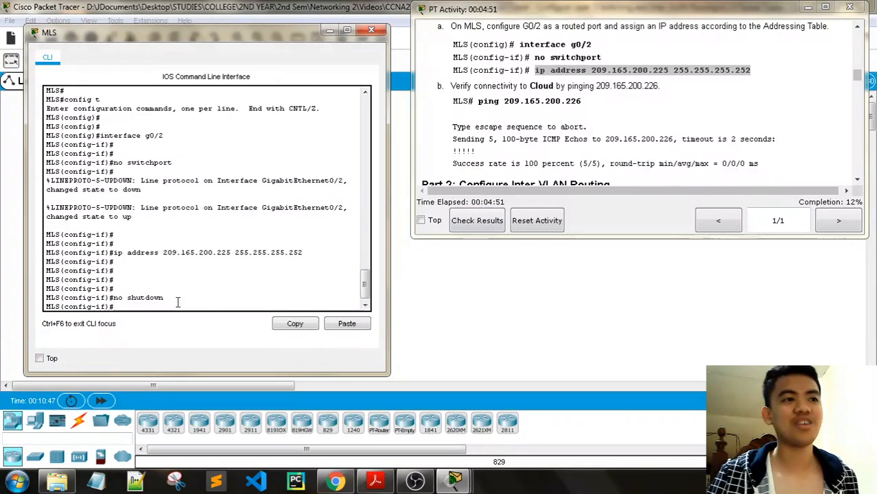
pyautogui.press('Return')
pyautogui.press('Return')
pyautogui.press('Return')
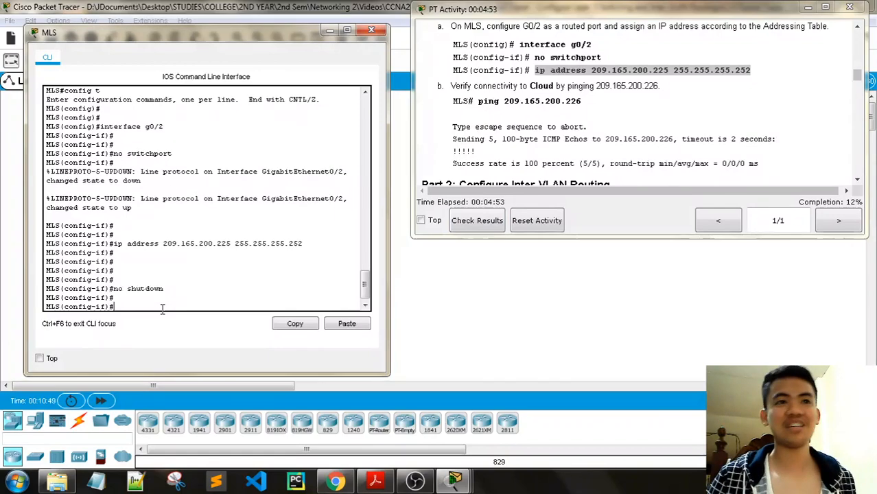
pyautogui.write('end')
pyautogui.press('Return')
pyautogui.press('Return')
pyautogui.press('Return')
pyautogui.press('Return')
pyautogui.press('Return')
pyautogui.press('Return')
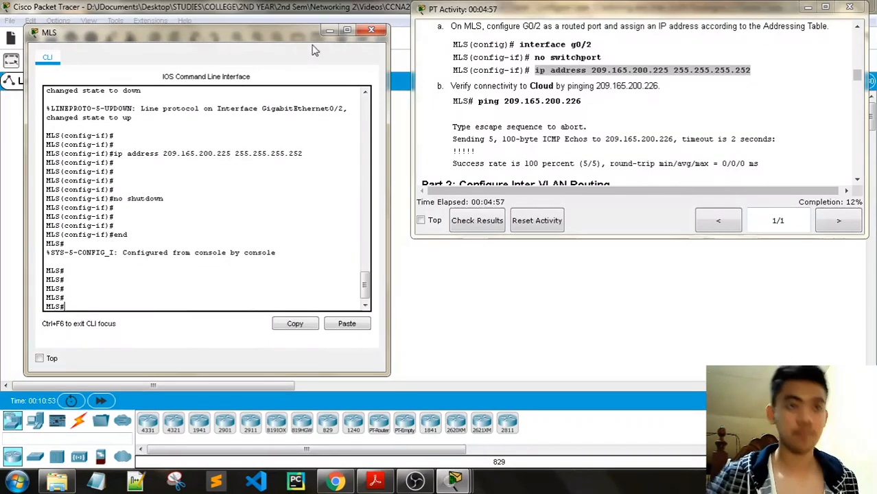
# - Ping the Cloud at 209.165.200.226, getting 80 percent (4/5) success
pyautogui.moveTo(596, 105); pyautogui.dragTo(490, 99)
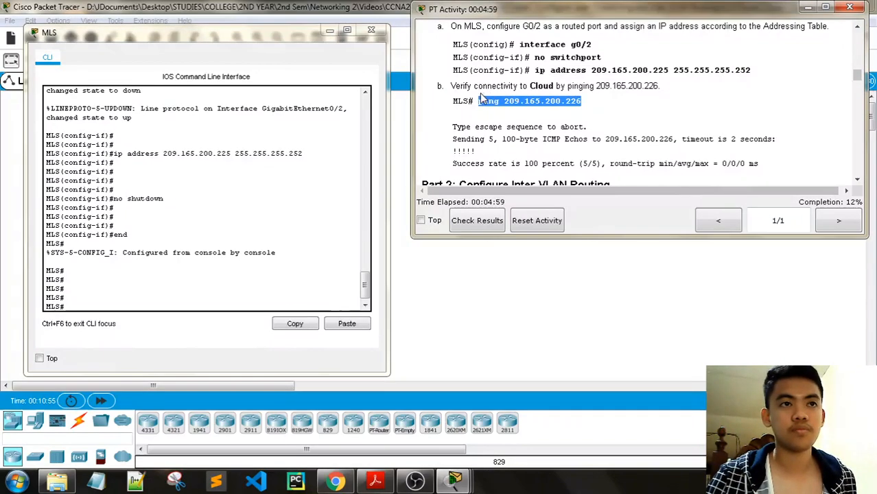
pyautogui.rightClick(109, 310)
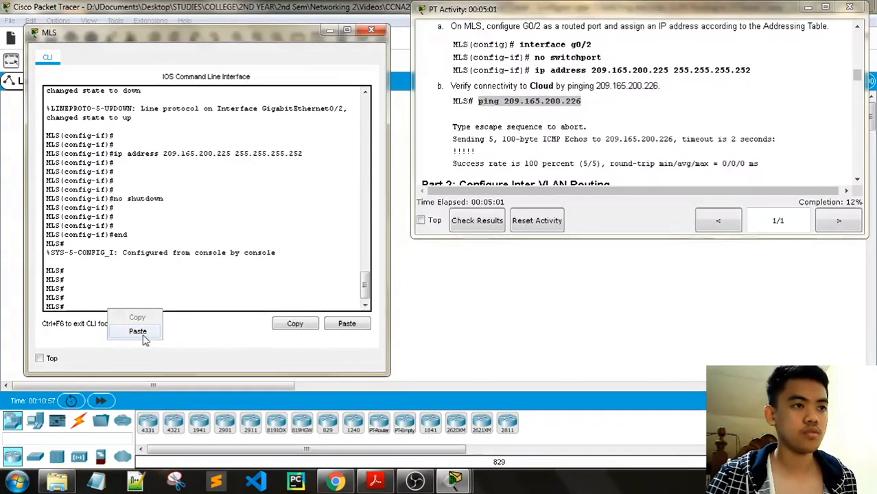
pyautogui.click(138, 332)
pyautogui.press('Return')
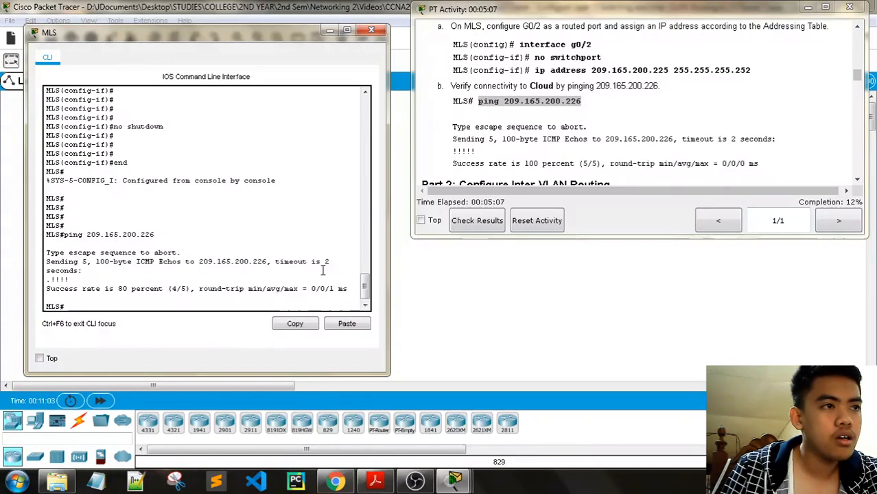
# - Scroll to Part 2 Step 1's VLAN list (10 Staff, 20 Student, 30 Faculty) and widen the window
pyautogui.scroll(-1, 480, 153)
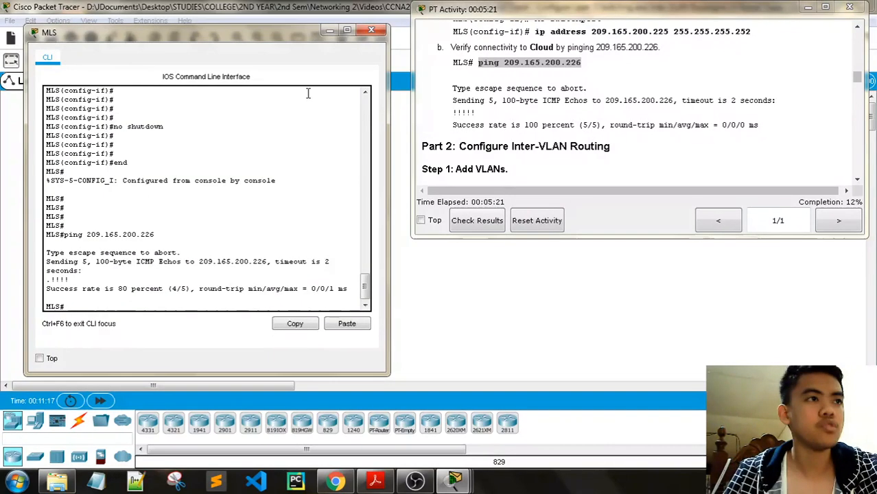
pyautogui.scroll(-1, 549, 140)
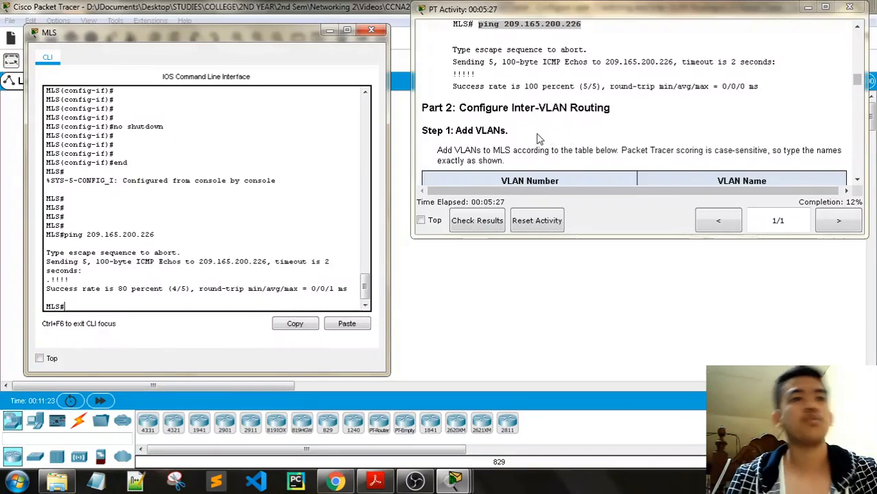
pyautogui.scroll(-1, 524, 138)
pyautogui.moveTo(443, 112)
pyautogui.mouseDown()
pyautogui.moveTo(624, 111)
pyautogui.moveTo(437, 112)
pyautogui.mouseUp()
pyautogui.moveTo(843, 110); pyautogui.dragTo(736, 123)
pyautogui.moveTo(410, 113); pyautogui.dragTo(402, 113)
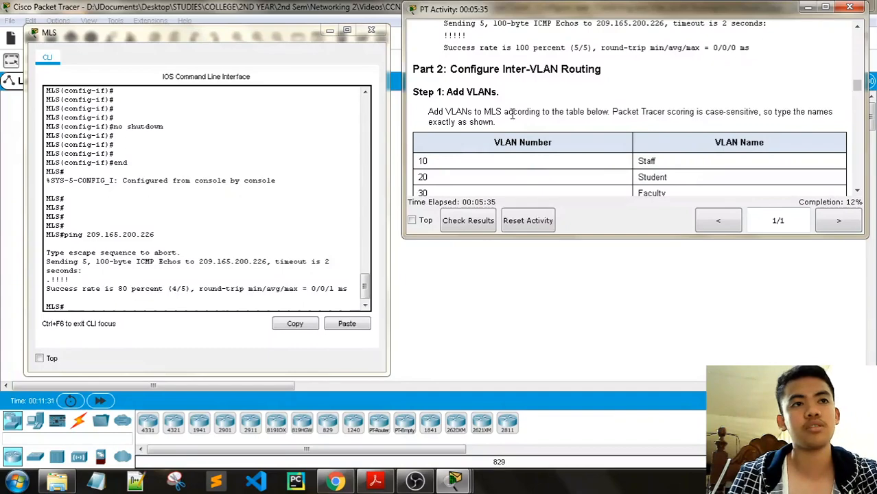
pyautogui.scroll(-1, 512, 114)
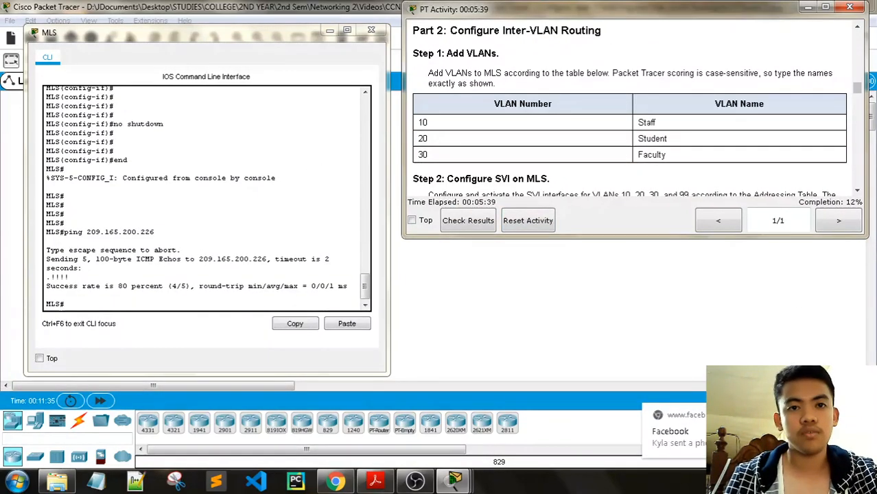
# - Enter global configuration on MLS and create VLAN 10 named Staff
pyautogui.click(79, 300)
pyautogui.press('Return')
pyautogui.press('Return')
pyautogui.press('Return')
pyautogui.press('Return')
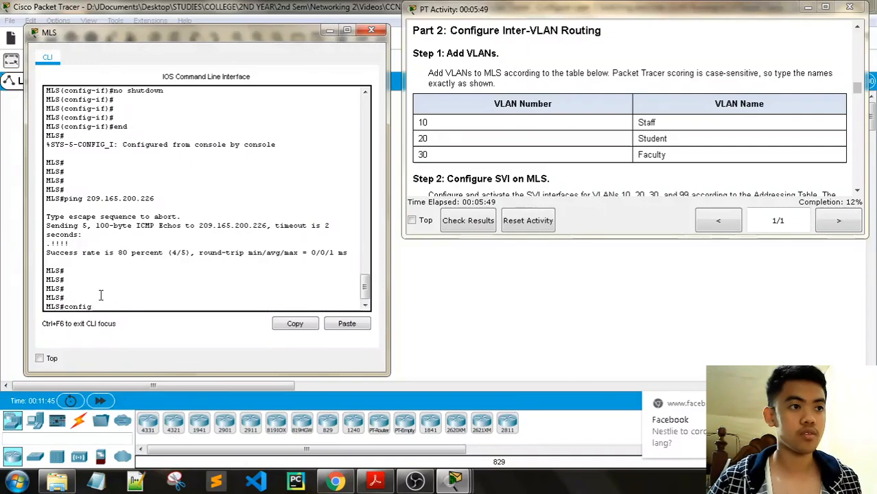
pyautogui.write('t')
pyautogui.press('Return')
pyautogui.press('Return')
pyautogui.press('Return')
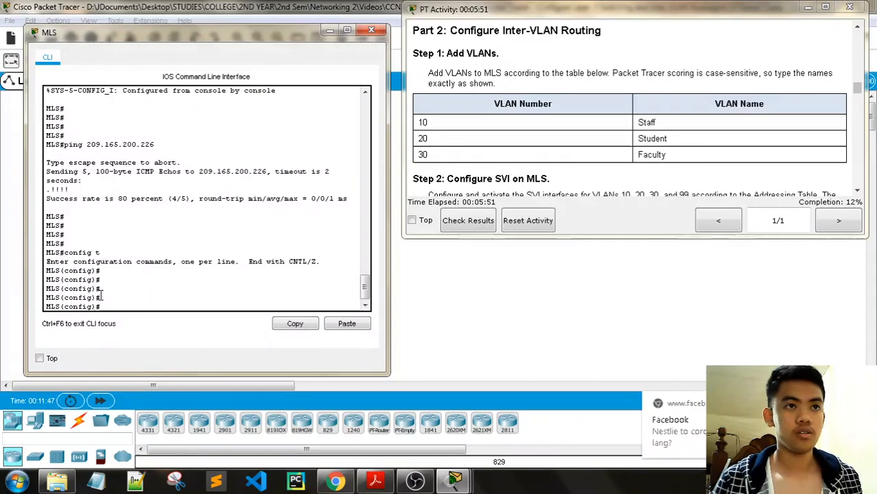
pyautogui.write('vlan')
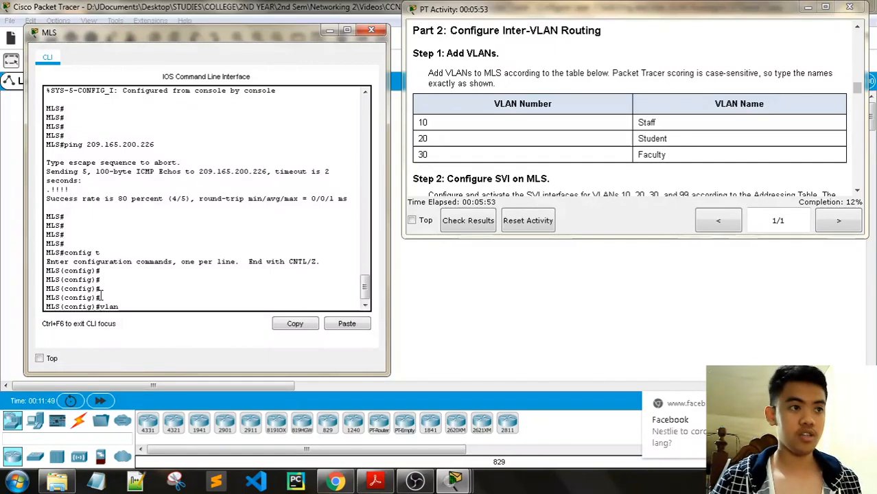
pyautogui.write(' 10')
pyautogui.press('Return')
pyautogui.press('Return')
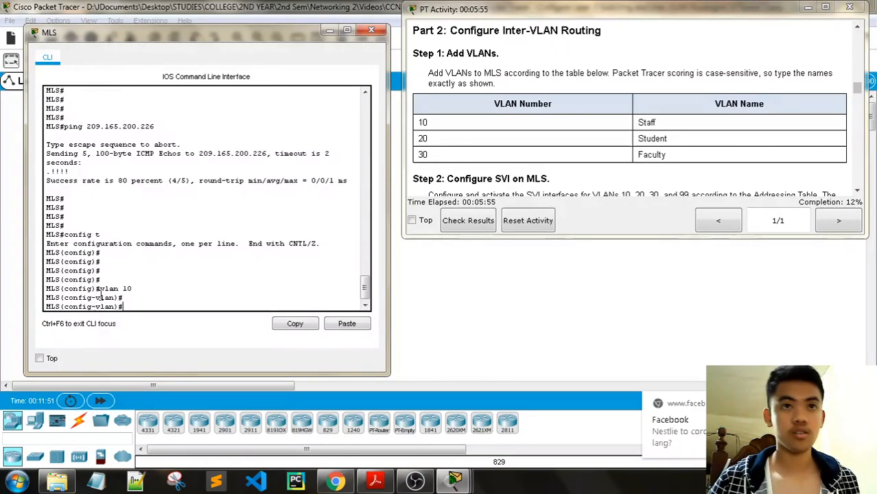
pyautogui.write('name Staff')
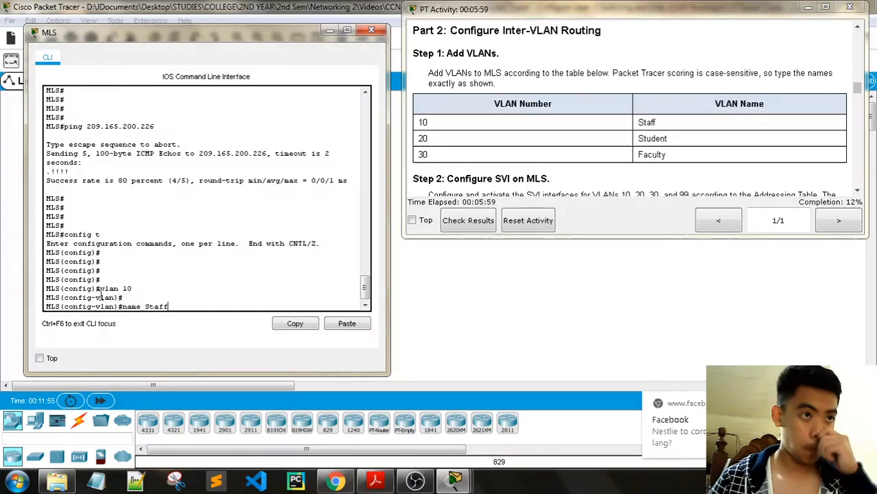
pyautogui.press('Return')
# - Create VLAN 20 named Student and VLAN 30 named Faculty
pyautogui.write('vlan ')
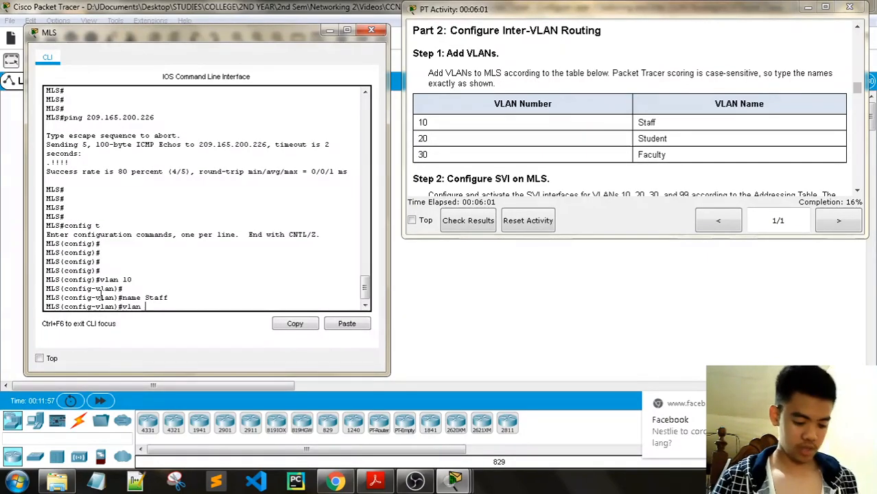
pyautogui.write('20')
pyautogui.press('Return')
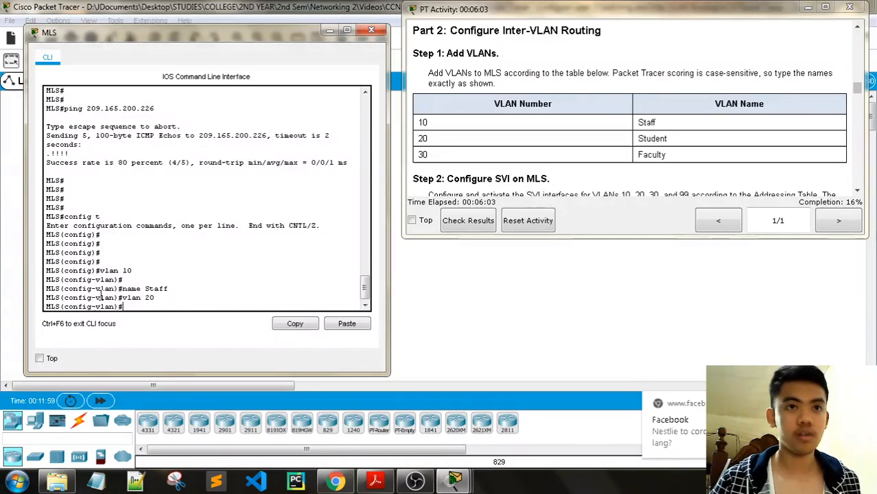
pyautogui.write('name Studnet')
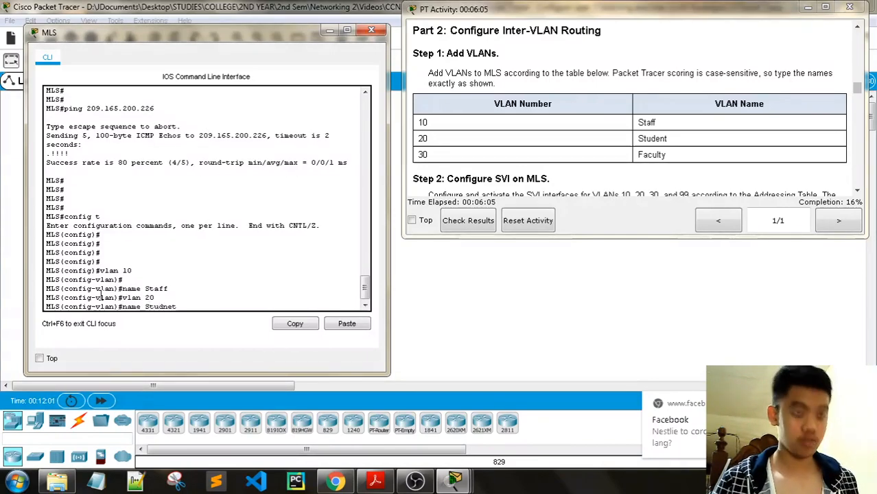
pyautogui.press('BackSpace')
pyautogui.press('BackSpace')
pyautogui.press('BackSpace')
pyautogui.write('e')
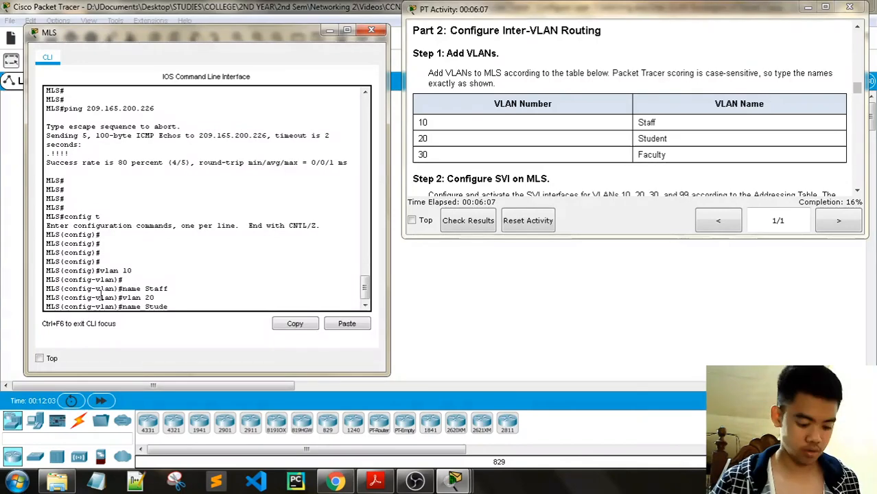
pyautogui.write('nt')
pyautogui.press('Return')
pyautogui.press('Return')
pyautogui.write('vlan ')
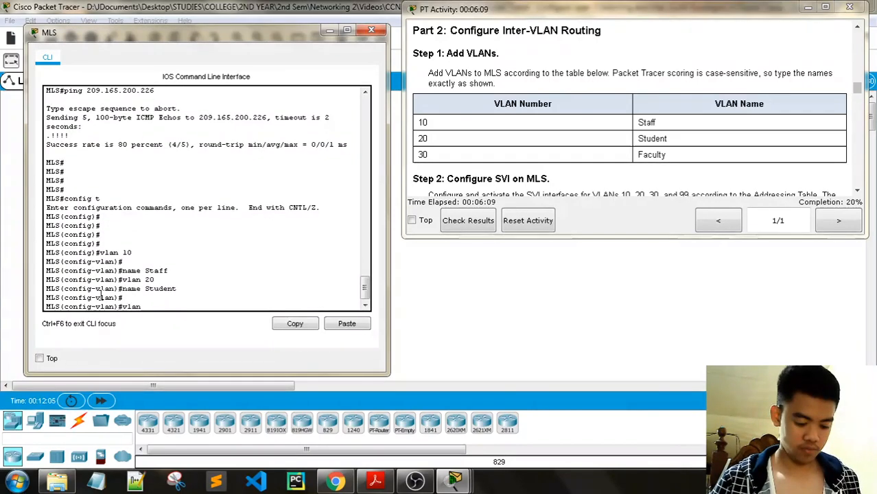
pyautogui.write('30')
pyautogui.press('Return')
pyautogui.write('na')
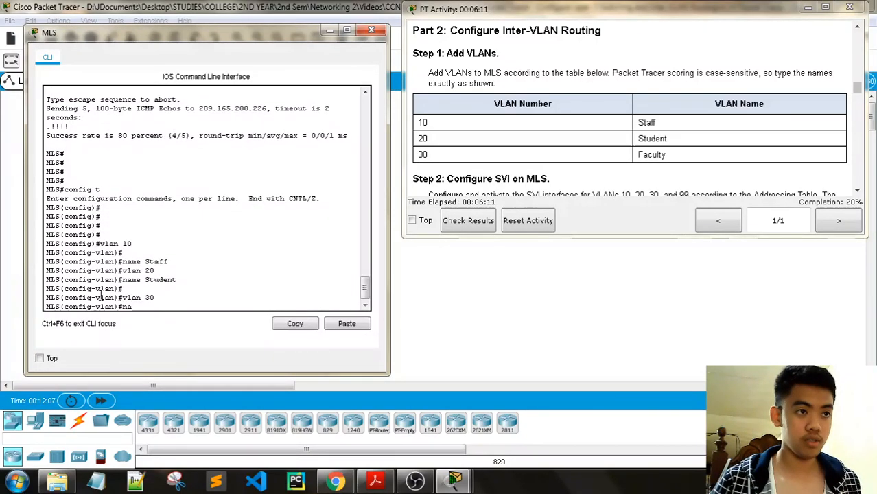
pyautogui.write('me Facu')
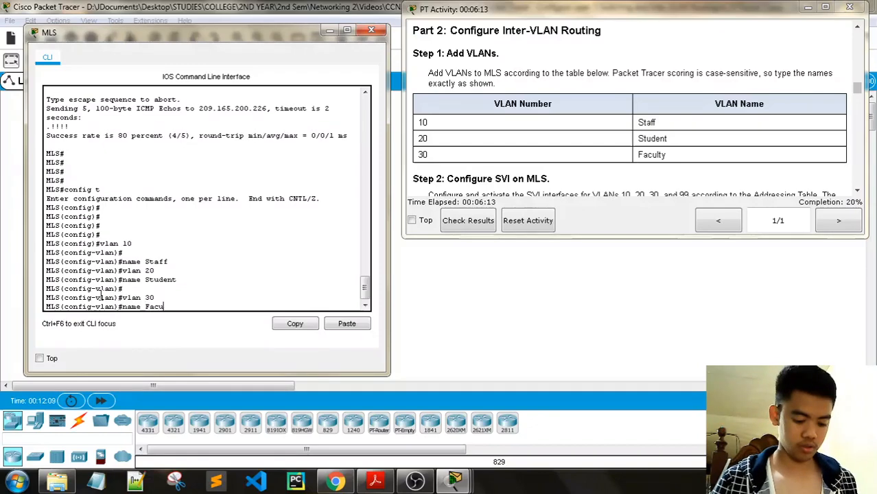
pyautogui.write('lty')
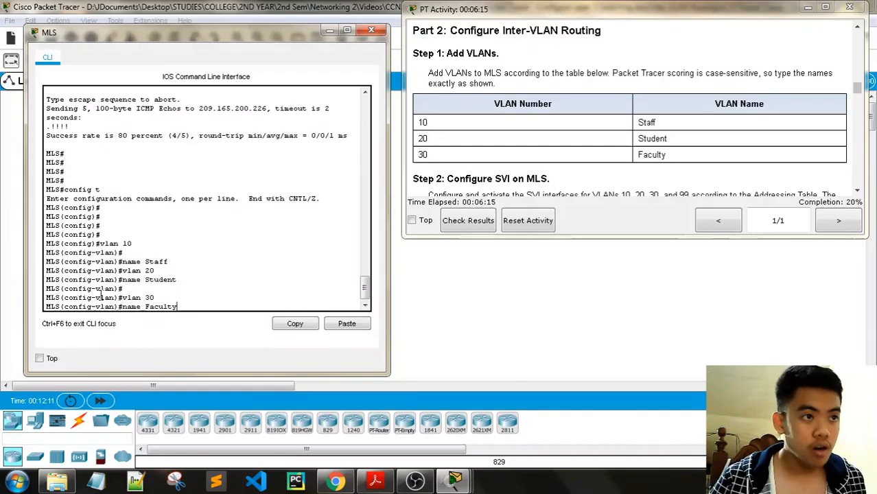
pyautogui.press('Return')
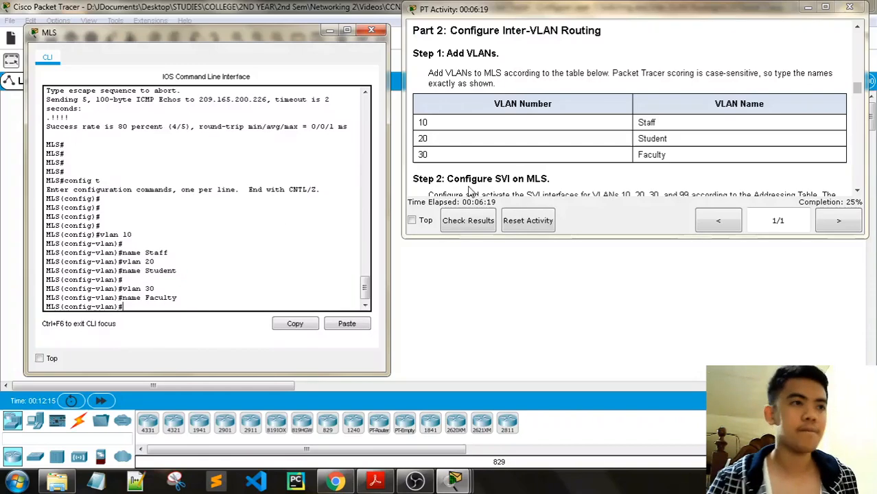
pyautogui.scroll(-2, 542, 154)
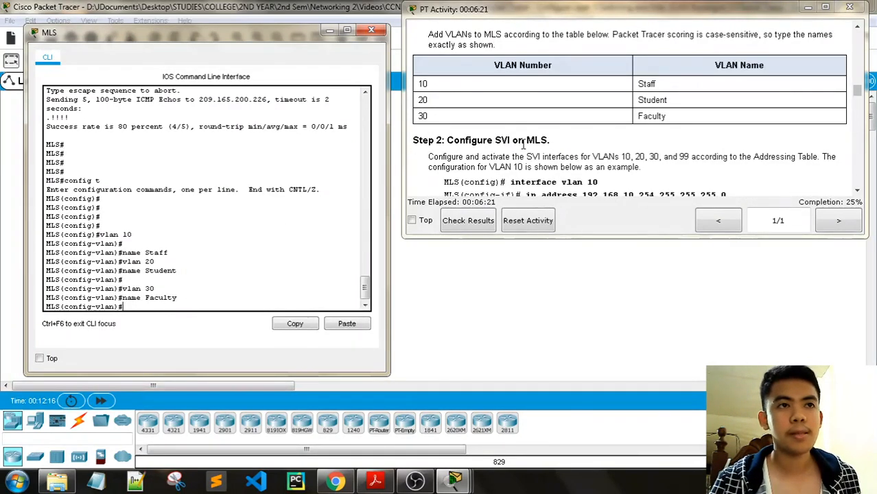
pyautogui.scroll(-1, 543, 154)
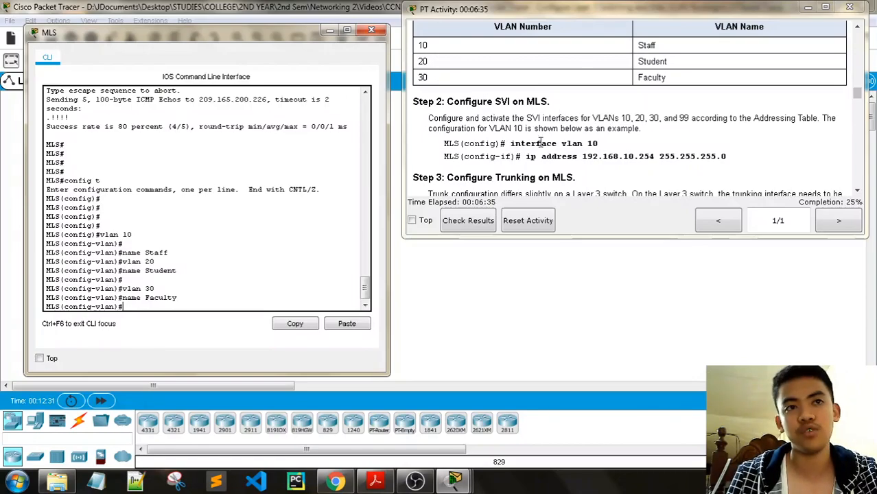
pyautogui.scroll(3, 686, 130)
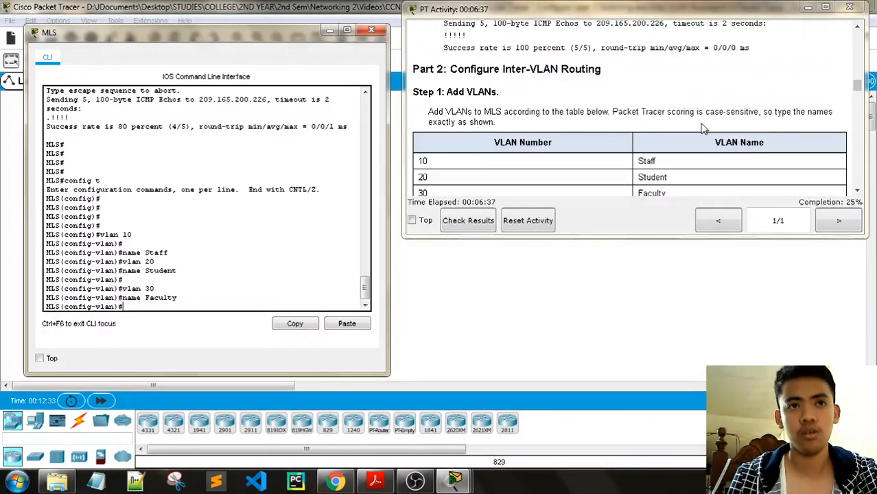
pyautogui.scroll(15, 701, 127)
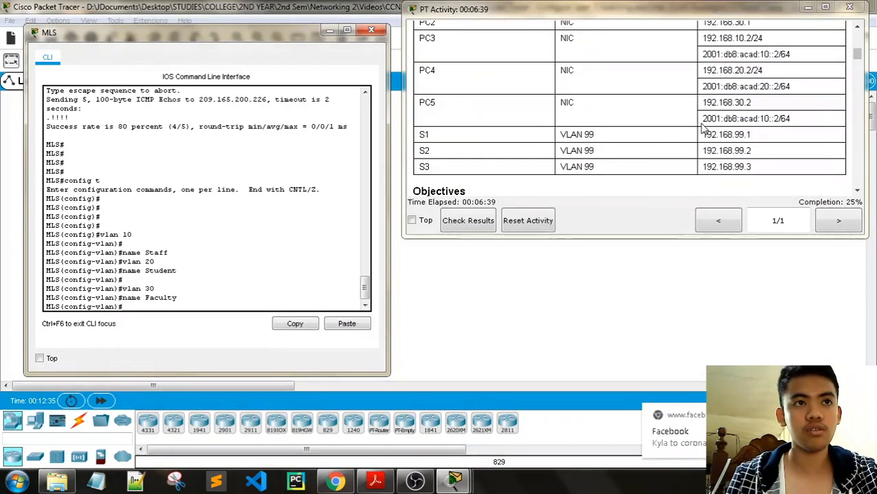
pyautogui.scroll(10, 701, 128)
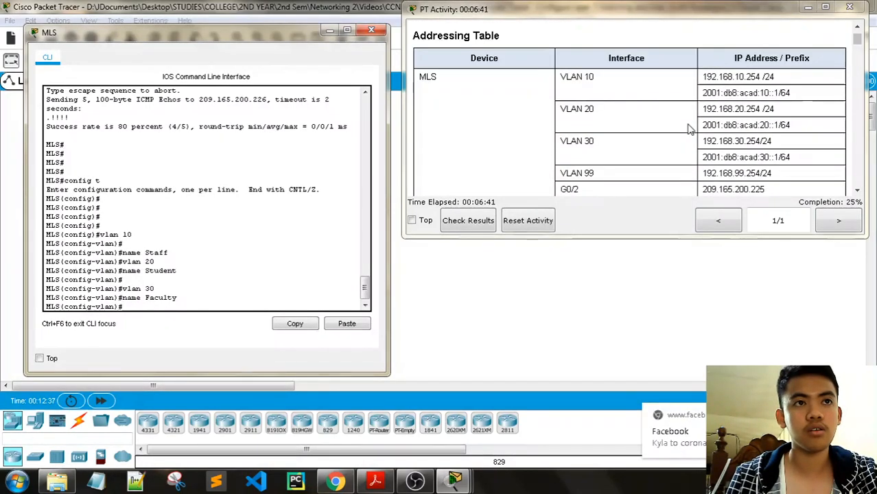
pyautogui.scroll(-1, 689, 129)
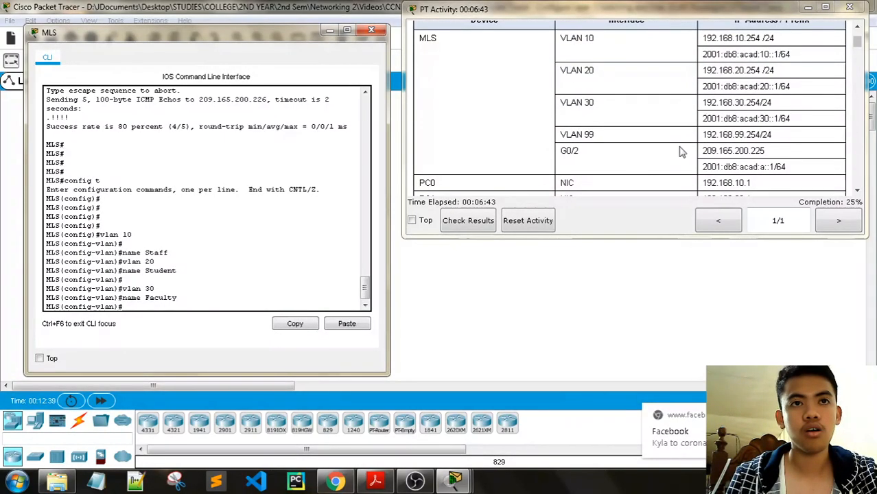
pyautogui.scroll(-15, 627, 151)
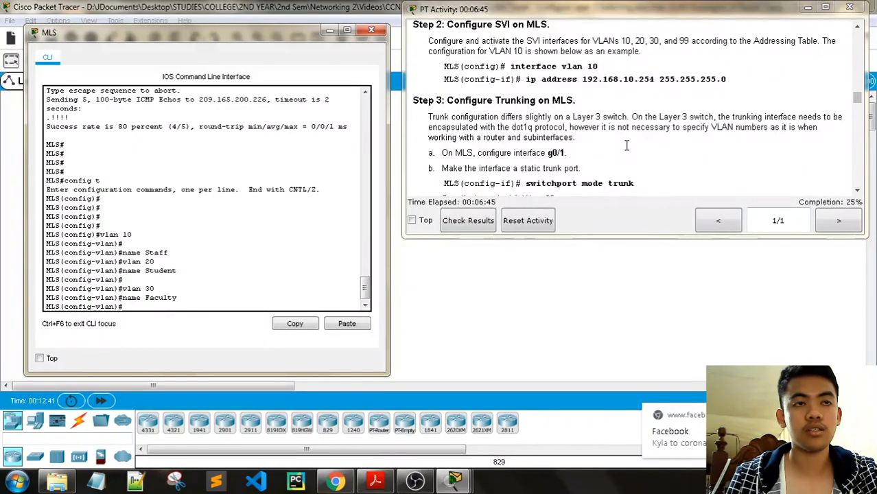
pyautogui.scroll(-1, 627, 145)
pyautogui.scroll(2, 547, 136)
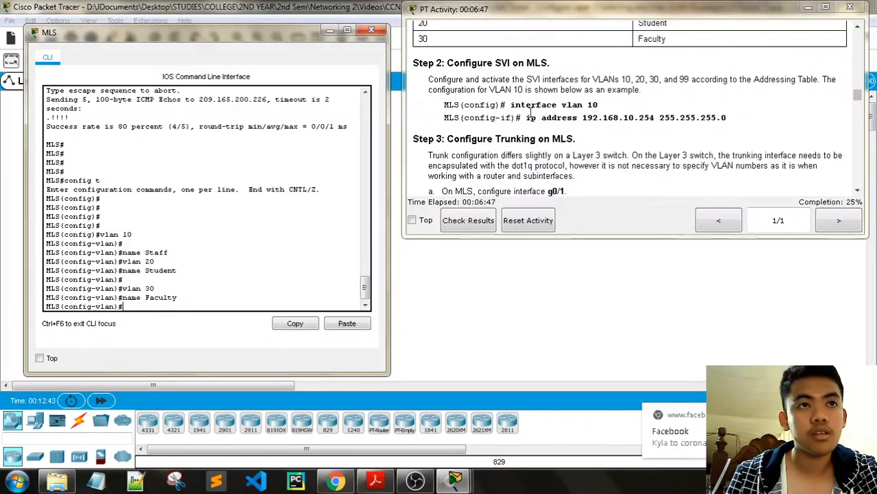
pyautogui.scroll(-2, 556, 148)
pyautogui.scroll(3, 566, 160)
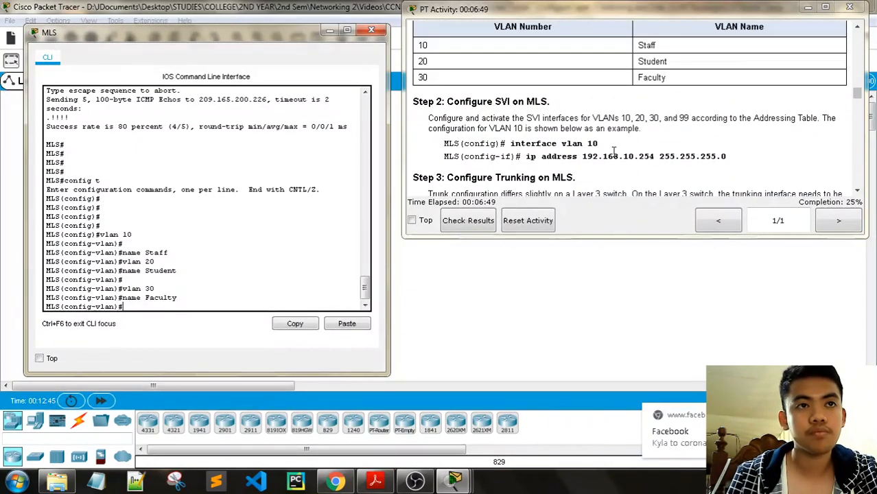
pyautogui.scroll(1, 557, 154)
pyautogui.scroll(-1, 547, 149)
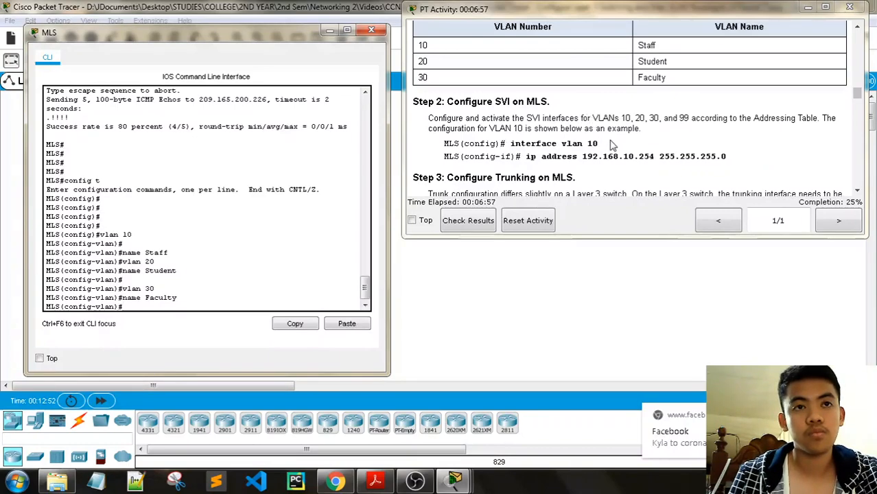
# - Leave VLAN configuration mode and create the VLAN 10 SVI with interface vlan 10
pyautogui.moveTo(598, 144); pyautogui.dragTo(510, 144)
pyautogui.hotkey('ctrl', 'c')
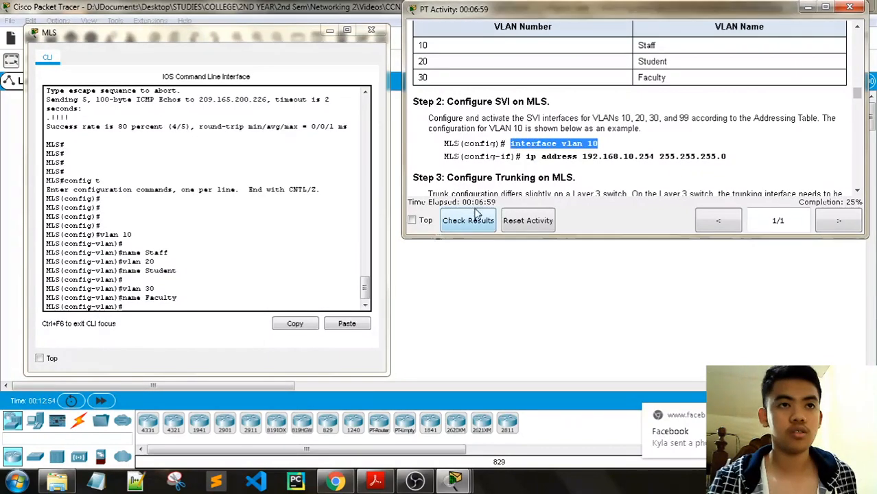
pyautogui.click(168, 304)
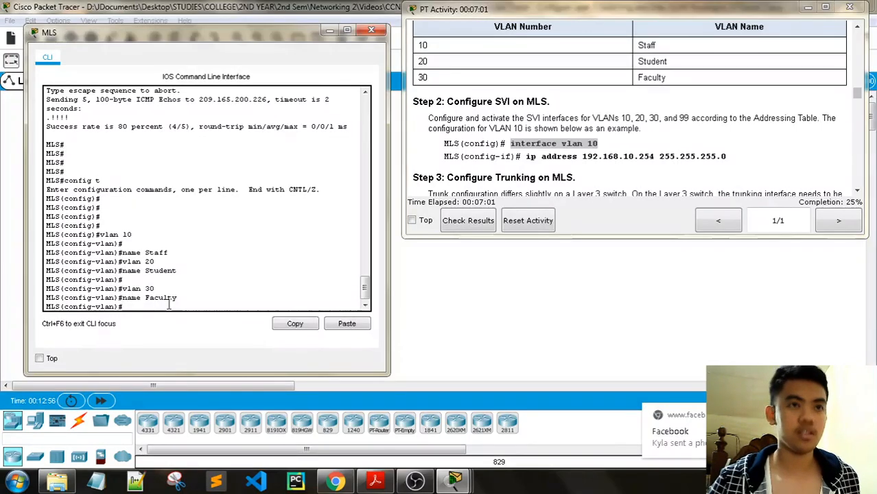
pyautogui.press('Return')
pyautogui.press('Return')
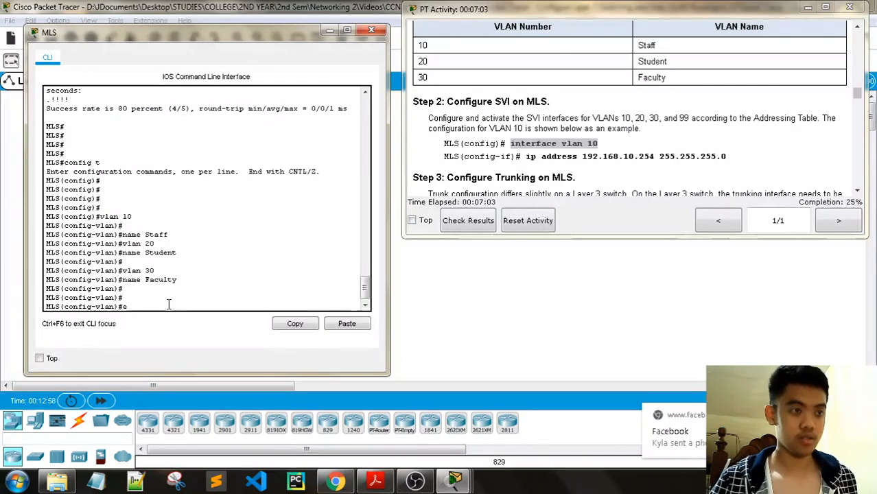
pyautogui.write('exit')
pyautogui.press('Return')
pyautogui.press('Return')
pyautogui.press('Return')
pyautogui.press('Return')
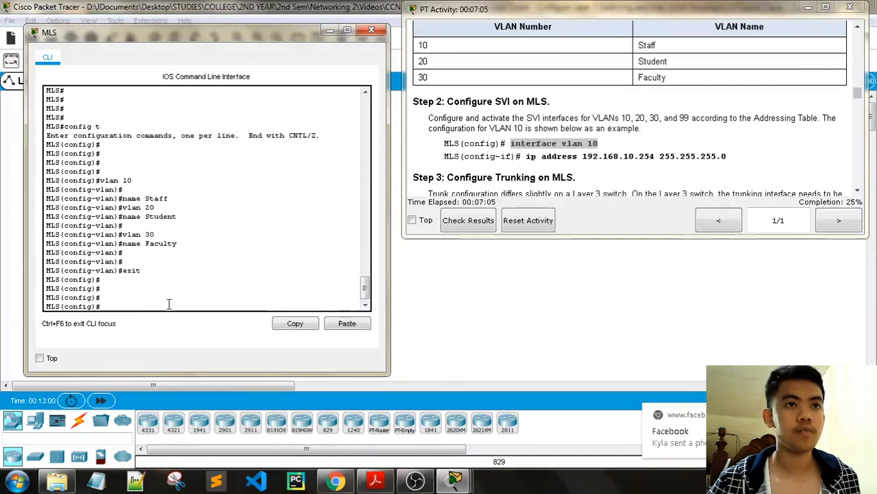
pyautogui.rightClick(120, 306)
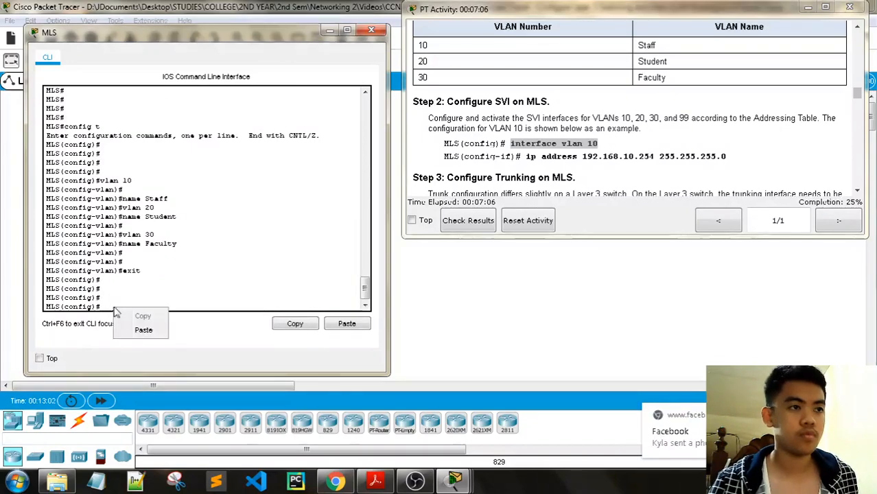
pyautogui.click(161, 328)
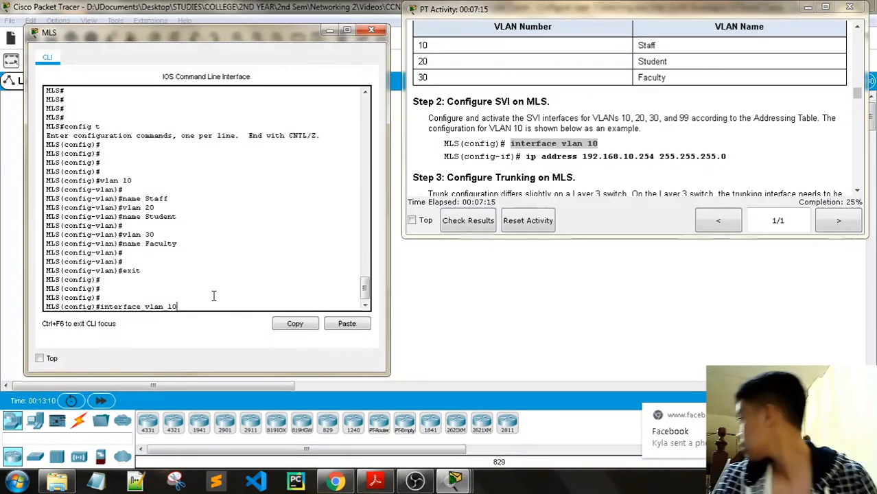
pyautogui.press('Return')
pyautogui.press('Return')
pyautogui.press('Return')
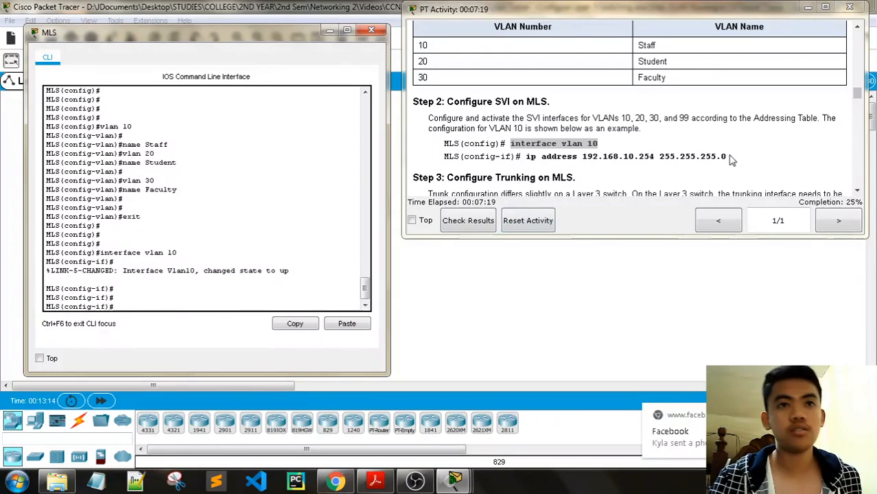
# - Assign 192.168.10.254 255.255.255.0 to the VLAN 10 SVI
pyautogui.moveTo(727, 157); pyautogui.dragTo(526, 156)
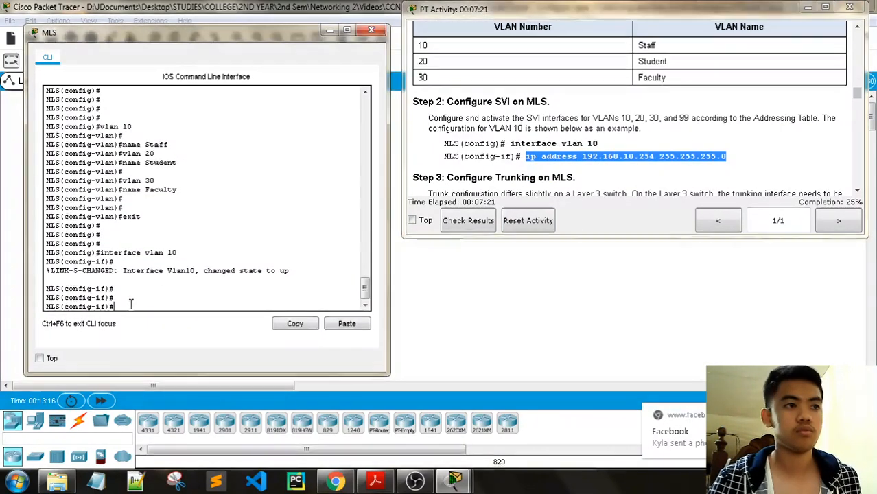
pyautogui.rightClick(148, 303)
pyautogui.click(156, 329)
pyautogui.press('Return')
pyautogui.press('Return')
pyautogui.press('Return')
pyautogui.press('Return')
pyautogui.press('Return')
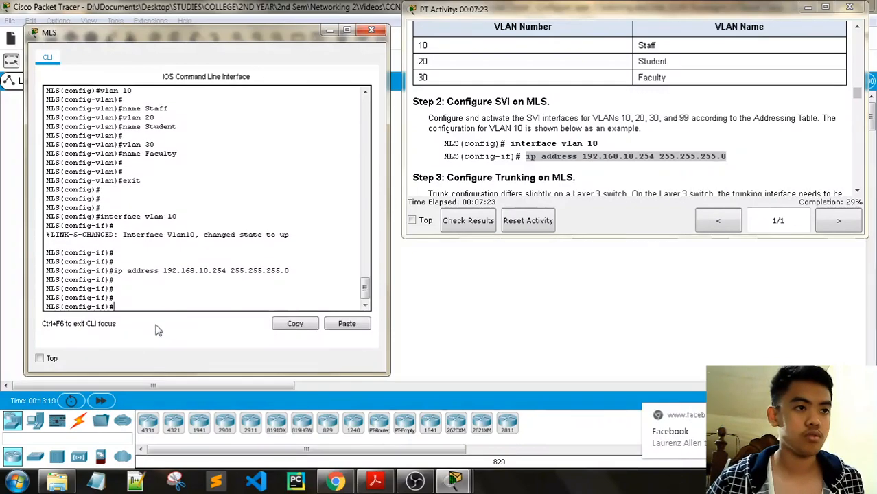
# - Create the VLAN 20 SVI with interface vlan 20
pyautogui.write('no s')
pyautogui.press('BackSpace')
pyautogui.press('BackSpace')
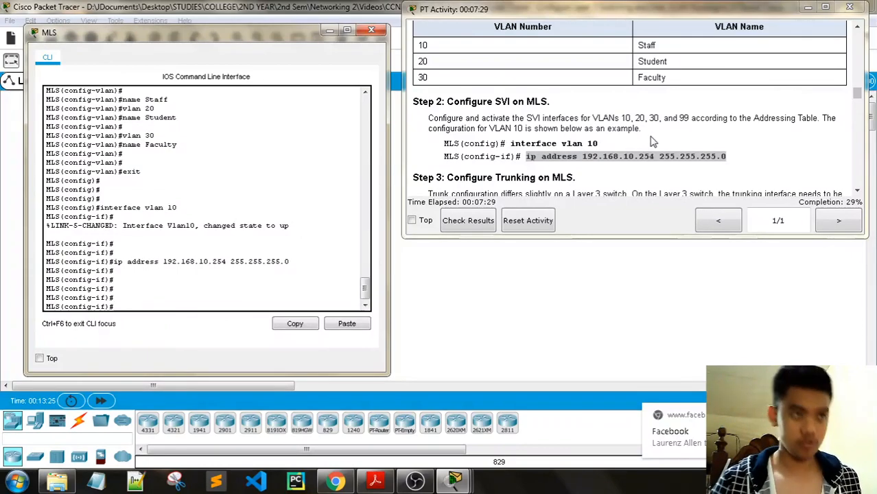
pyautogui.write('interface')
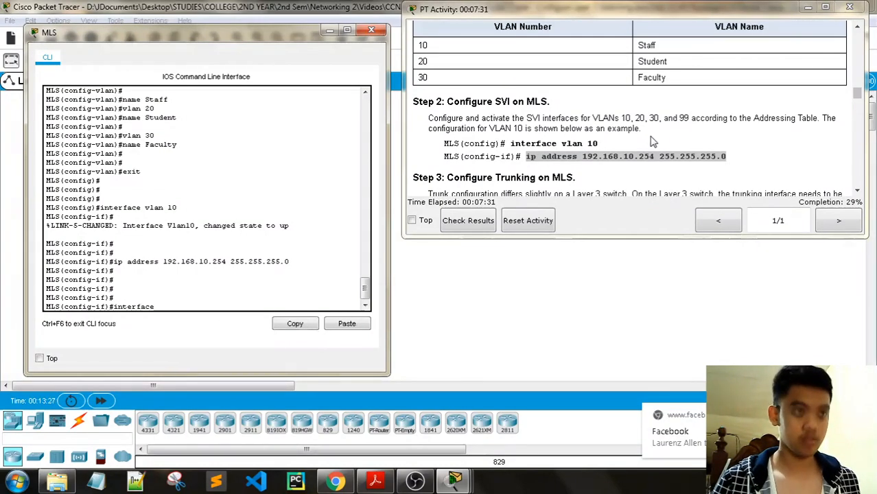
pyautogui.write(' vlan 20')
pyautogui.press('Return')
pyautogui.press('Return')
pyautogui.press('Return')
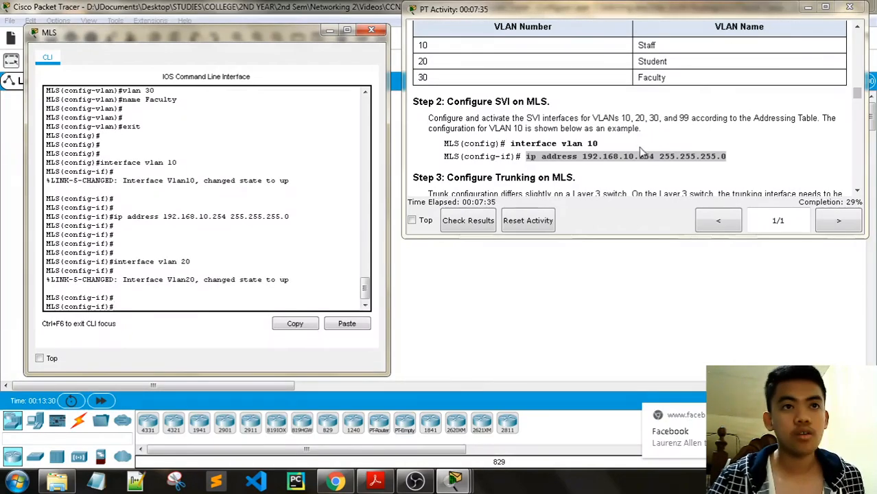
# - Give the VLAN 20 interface the address 192.168.20.254 255.255.255.0
pyautogui.scroll(1, 639, 151)
pyautogui.scroll(-5, 625, 155)
pyautogui.scroll(4, 611, 158)
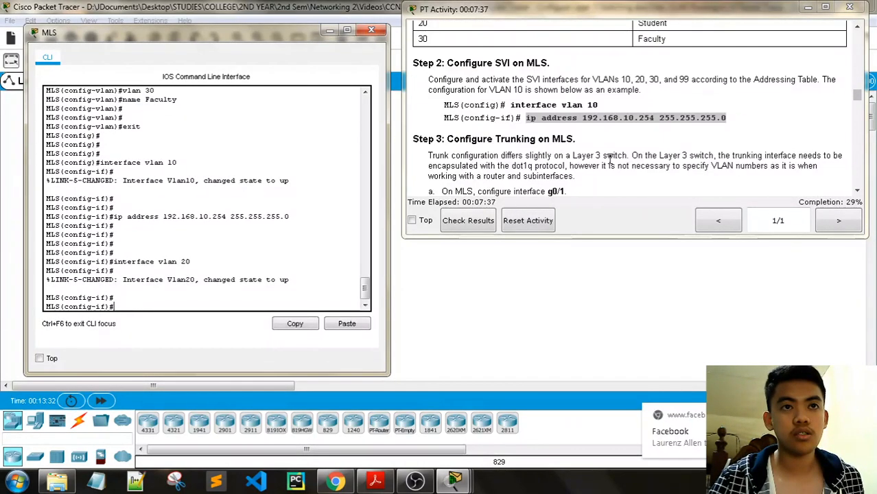
pyautogui.scroll(10, 609, 157)
pyautogui.scroll(-1, 609, 158)
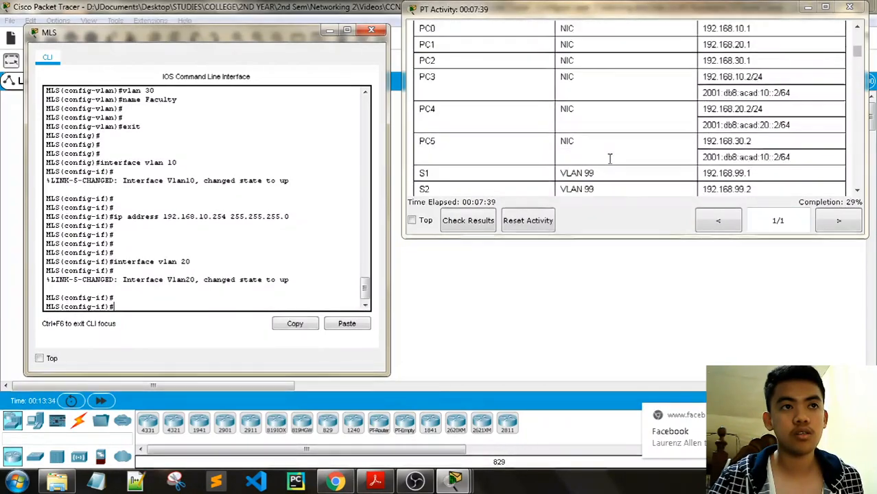
pyautogui.scroll(4, 609, 157)
pyautogui.scroll(-1, 609, 157)
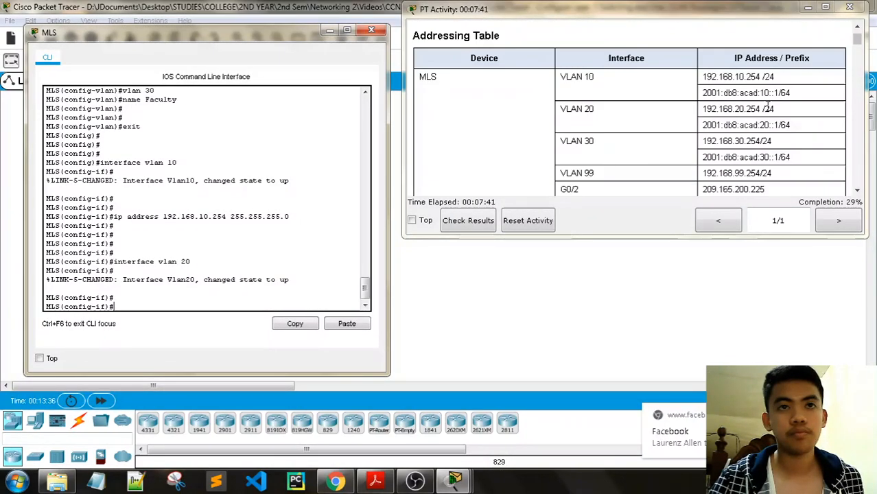
pyautogui.moveTo(762, 108); pyautogui.dragTo(681, 111)
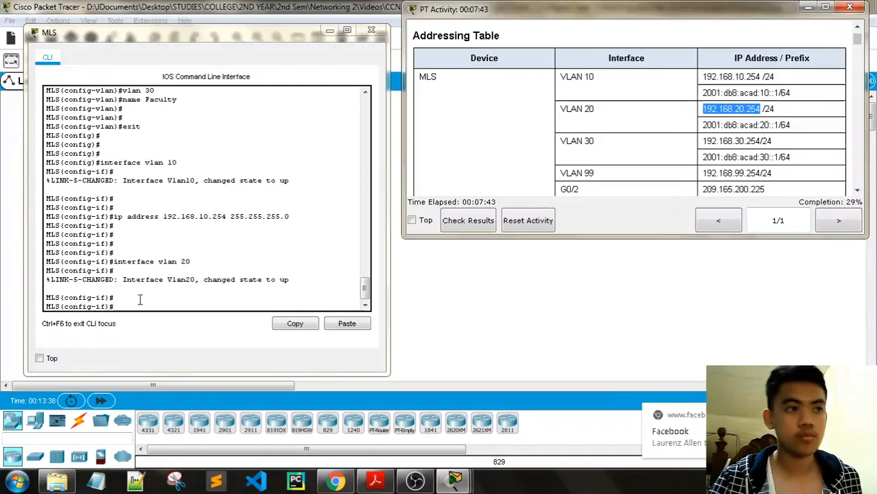
pyautogui.click(139, 301)
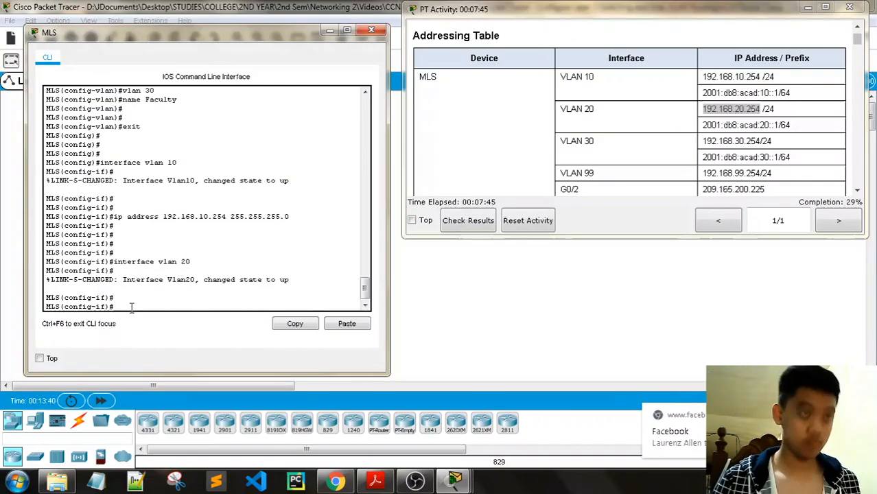
pyautogui.write('ip addere')
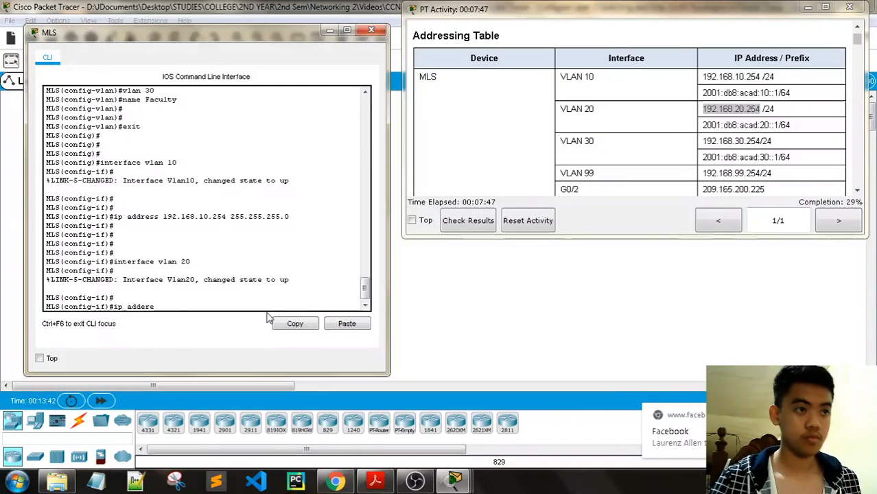
pyautogui.press('BackSpace')
pyautogui.press('BackSpace')
pyautogui.press('BackSpace')
pyautogui.write('ress')
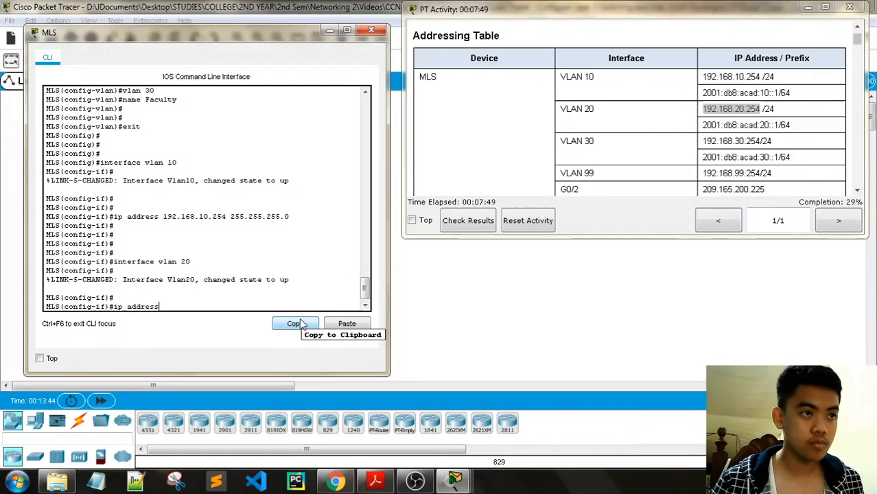
pyautogui.rightClick(199, 308)
pyautogui.click(227, 334)
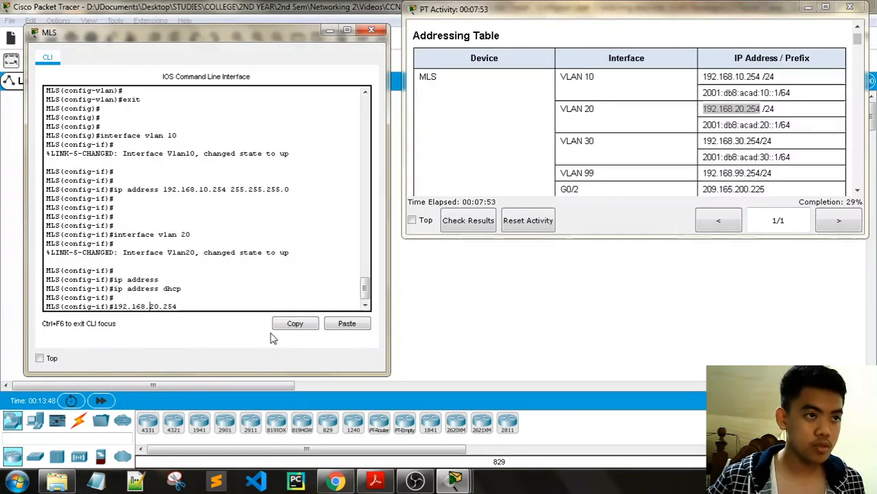
pyautogui.press('Left')
pyautogui.press('Left')
pyautogui.press('Left')
pyautogui.press('Left')
pyautogui.press('Left')
pyautogui.press('Left')
pyautogui.press('Left')
pyautogui.press('Left')
pyautogui.write('ip add')
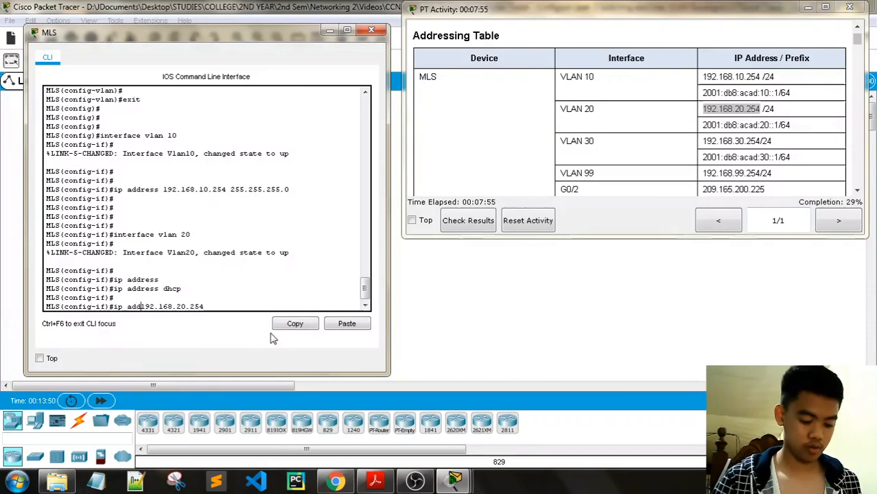
pyautogui.write('ress')
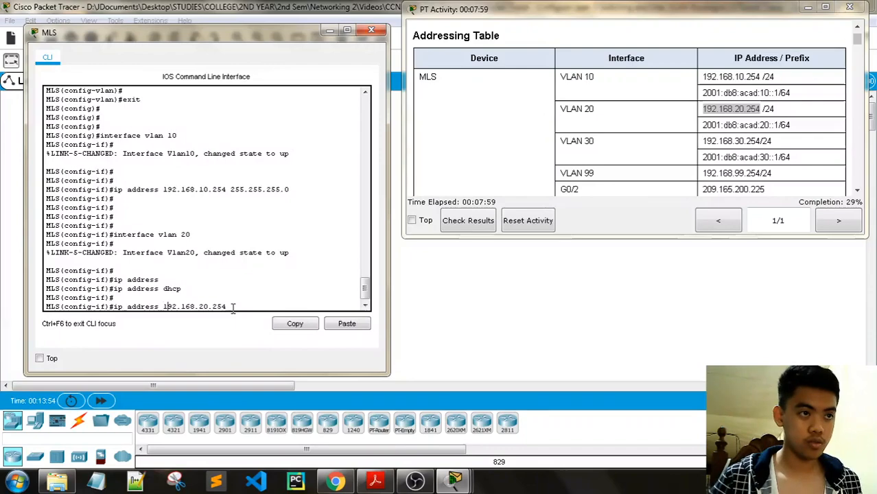
pyautogui.press('Right')
pyautogui.press('Right')
pyautogui.press('Right')
pyautogui.press('Right')
pyautogui.press('Right')
pyautogui.press('Right')
pyautogui.press('Right')
pyautogui.press('Right')
pyautogui.press('Right')
pyautogui.press('Right')
pyautogui.press('Right')
pyautogui.press('Right')
pyautogui.press('Right')
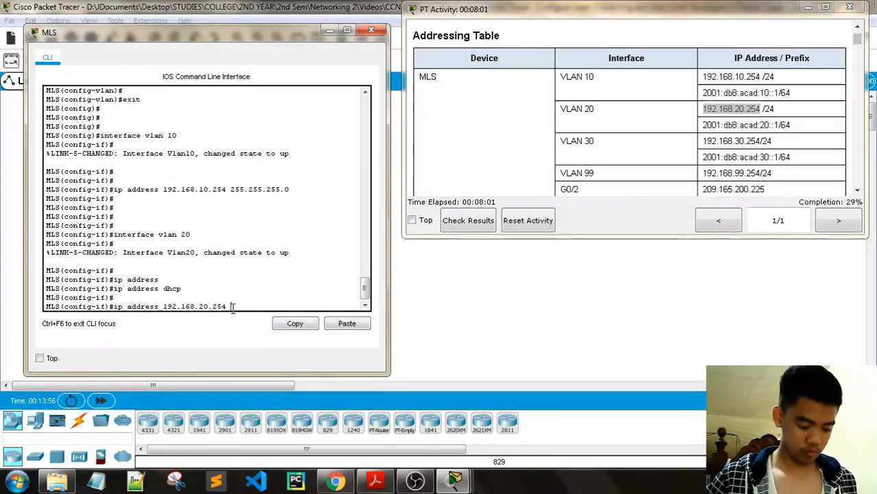
pyautogui.write('255.255.255.0')
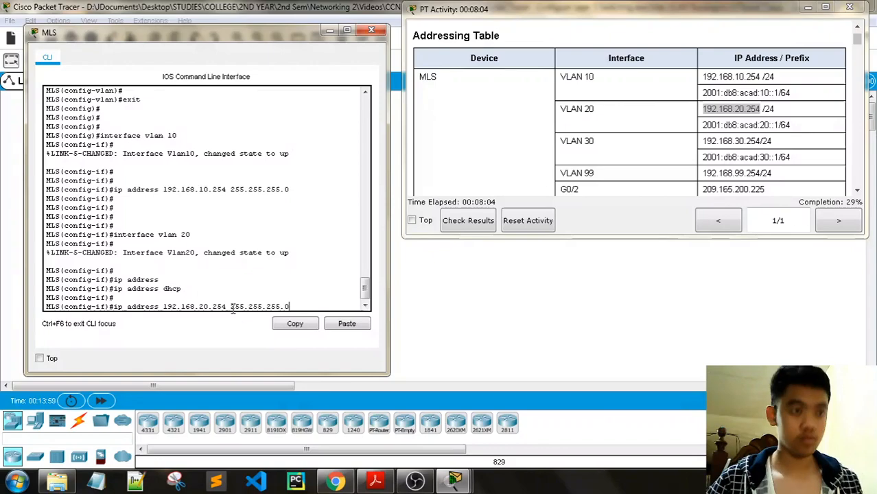
pyautogui.press('Return')
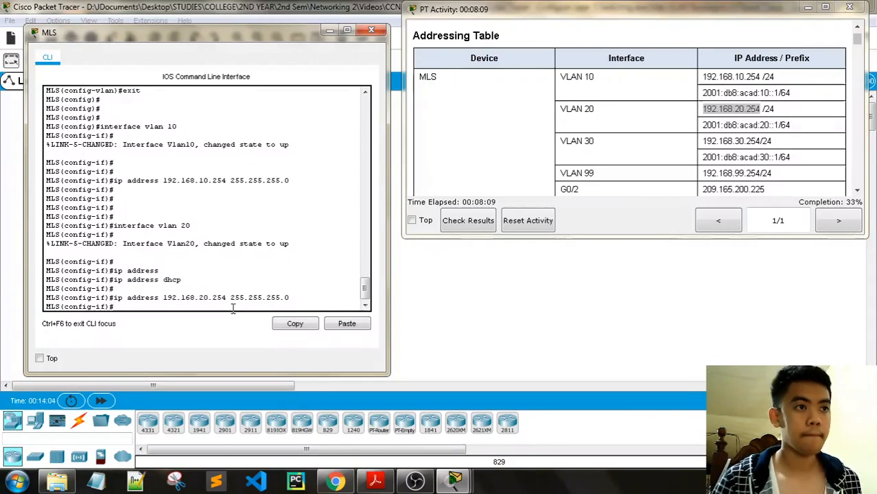
# - Create interface VLAN 30 and address it 192.168.30.254 255.255.255.0
pyautogui.write('interfac')
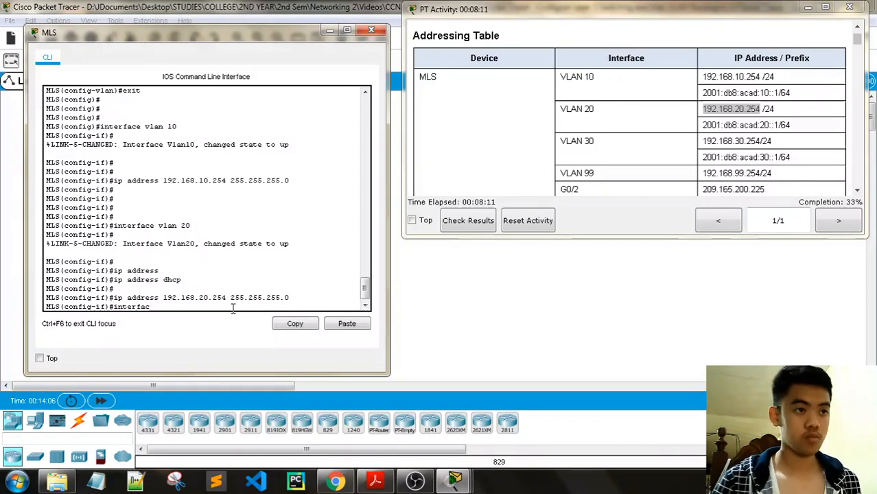
pyautogui.write('e vlan')
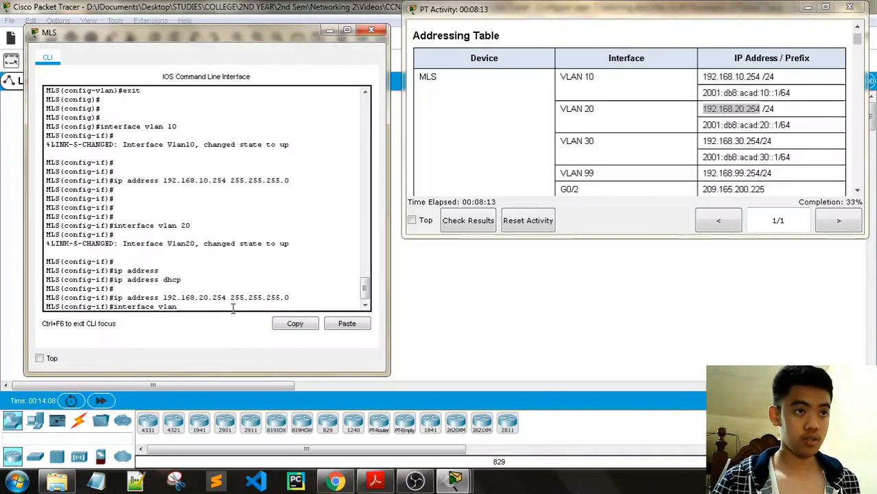
pyautogui.write(' 30')
pyautogui.press('Return')
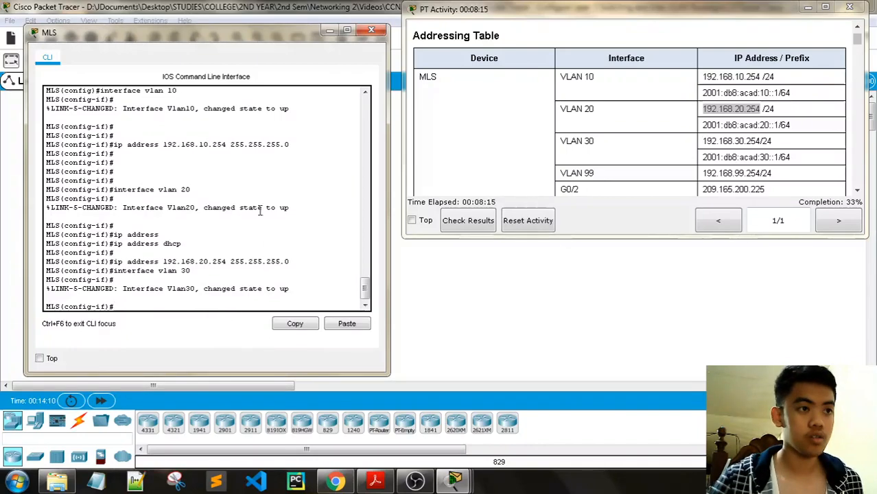
pyautogui.moveTo(760, 141); pyautogui.dragTo(702, 141)
pyautogui.hotkey('ctrl', 'c')
pyautogui.rightClick(125, 308)
pyautogui.click(154, 328)
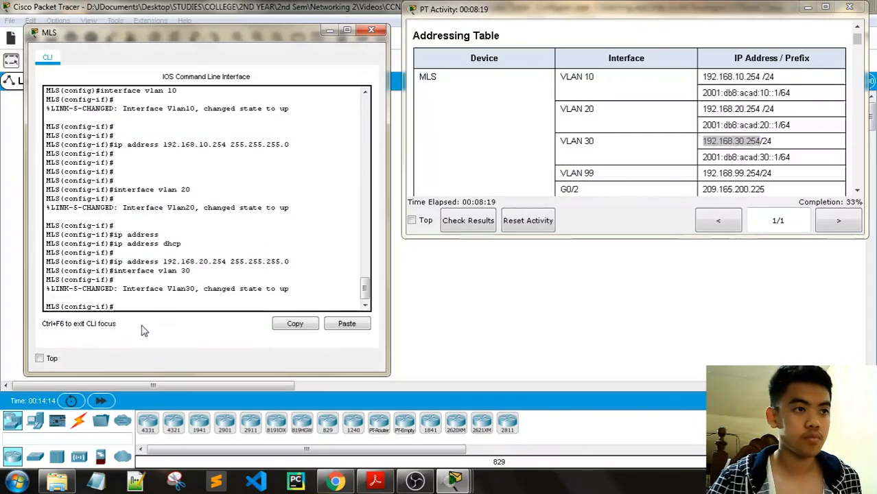
pyautogui.press('Home')
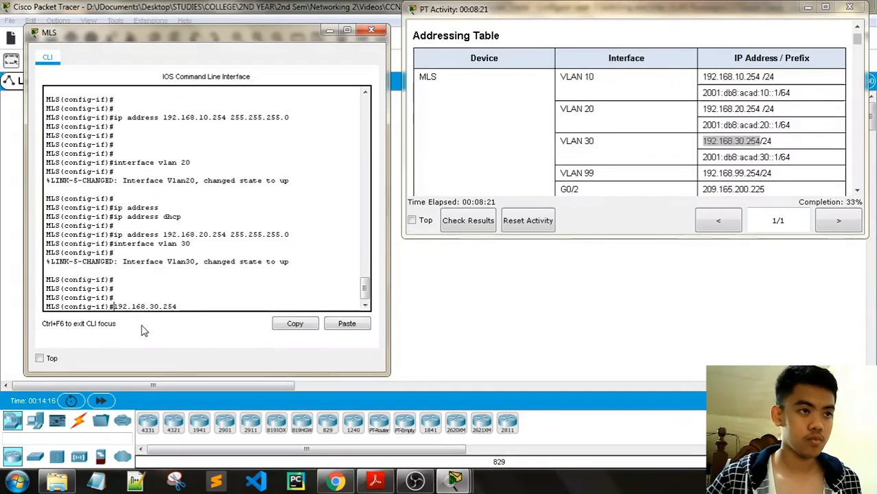
pyautogui.write('ip address')
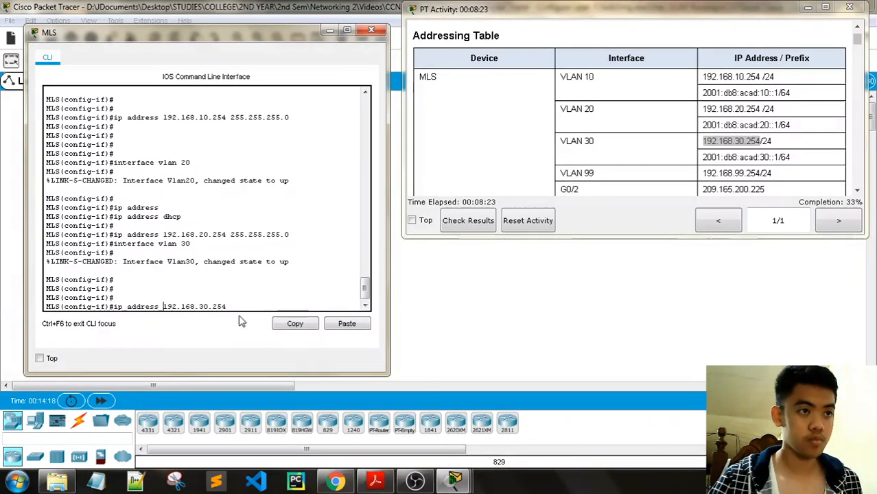
pyautogui.press('Right')
pyautogui.press('Right')
pyautogui.press('Right')
pyautogui.press('Right')
pyautogui.press('Right')
pyautogui.press('Right')
pyautogui.press('Right')
pyautogui.press('Right')
pyautogui.press('Right')
pyautogui.press('Right')
pyautogui.press('Right')
pyautogui.press('Right')
pyautogui.press('Right')
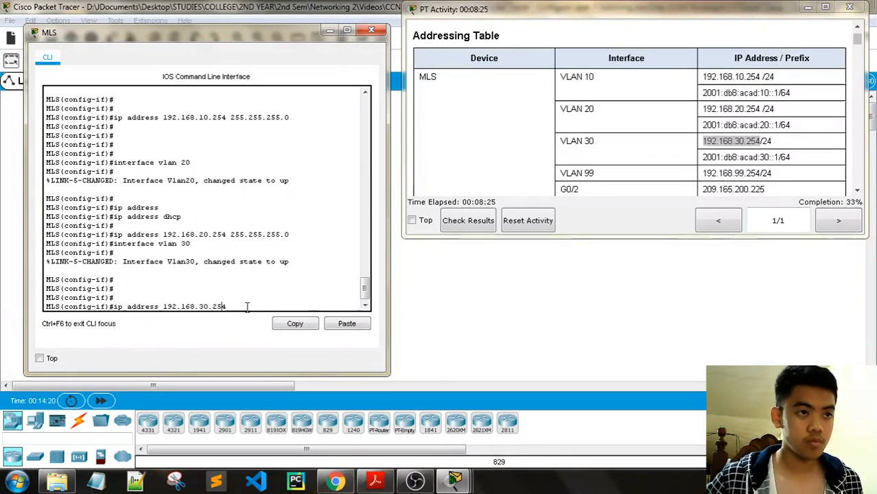
pyautogui.write('255.255.255.')
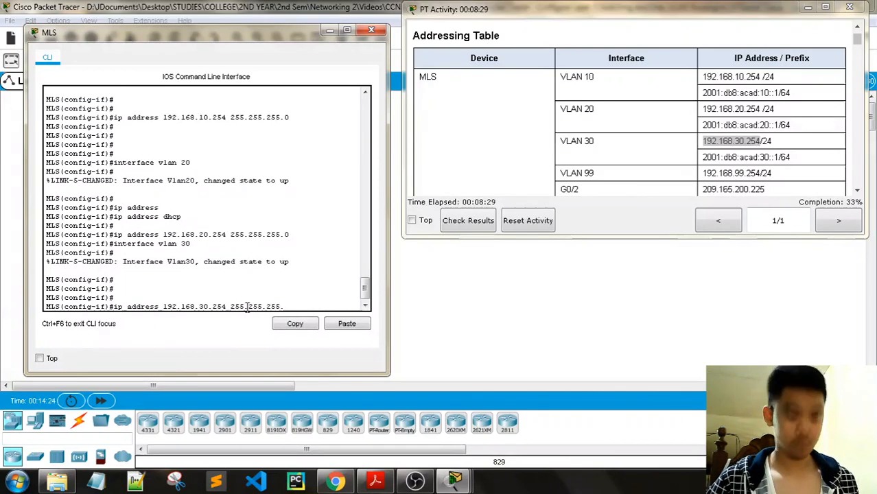
pyautogui.write('0')
pyautogui.press('Return')
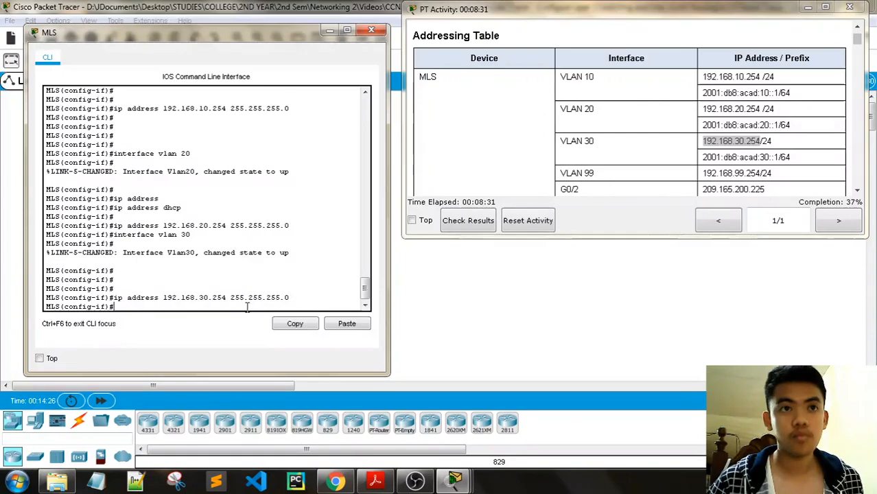
pyautogui.scroll(-10, 557, 171)
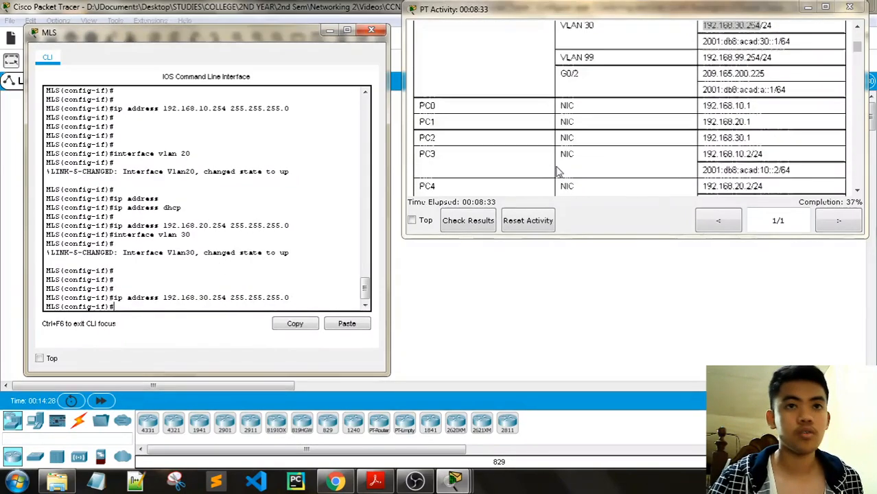
pyautogui.scroll(-10, 558, 172)
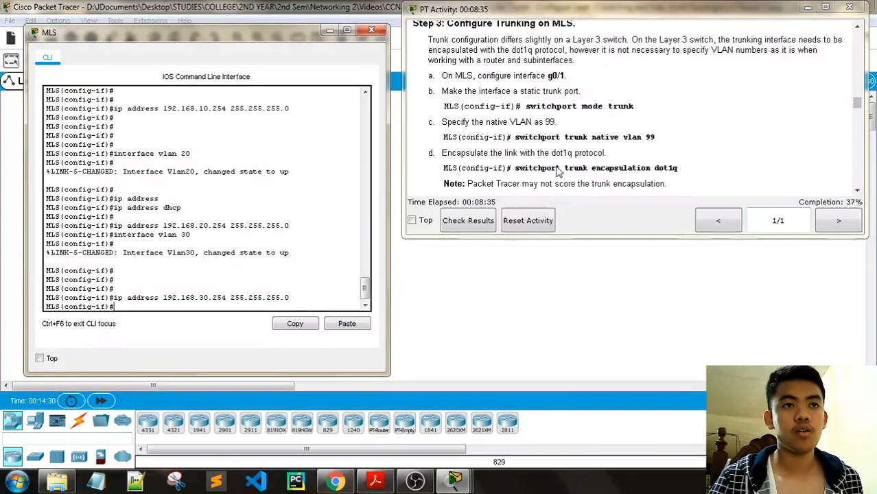
pyautogui.scroll(5, 557, 172)
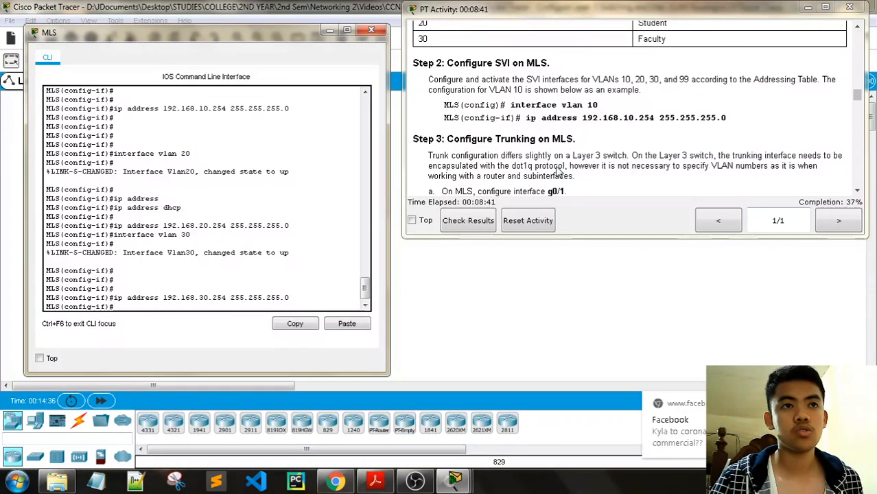
pyautogui.scroll(-10, 557, 172)
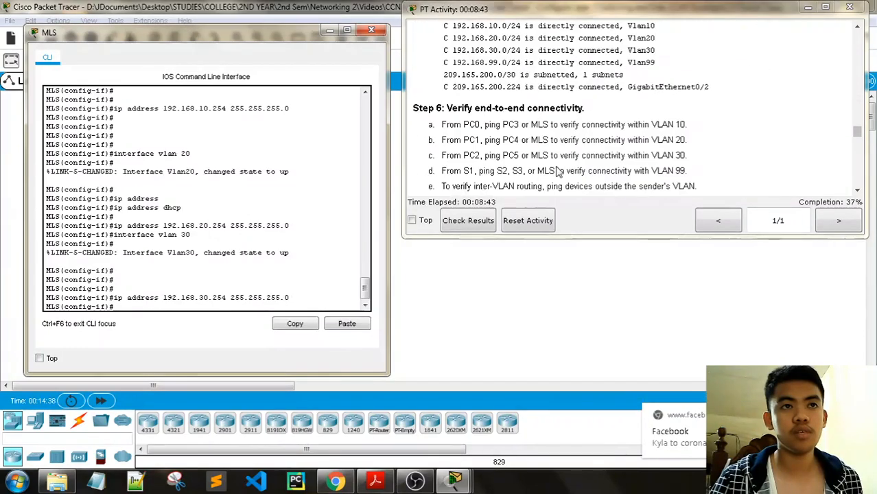
pyautogui.scroll(-8, 557, 171)
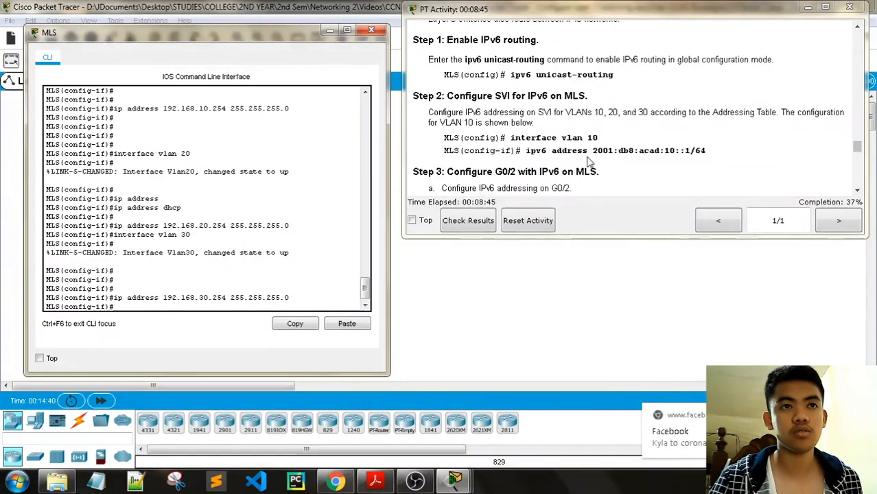
pyautogui.scroll(5, 539, 167)
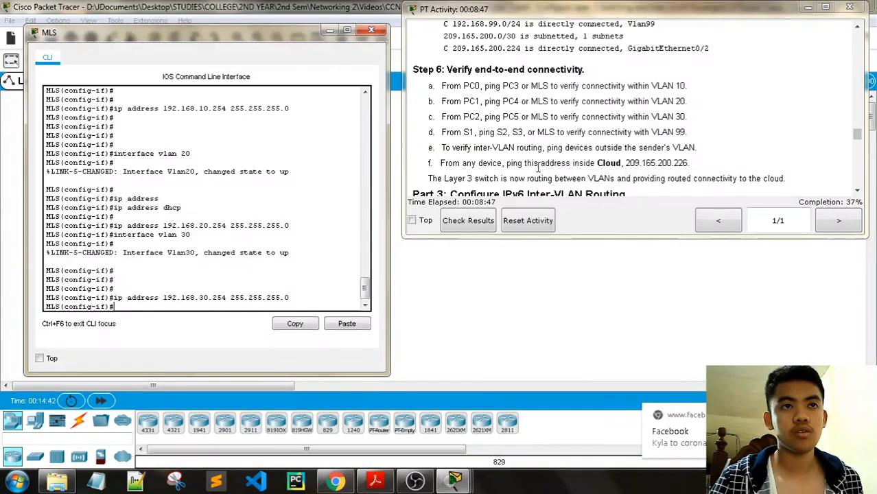
pyautogui.scroll(5, 539, 167)
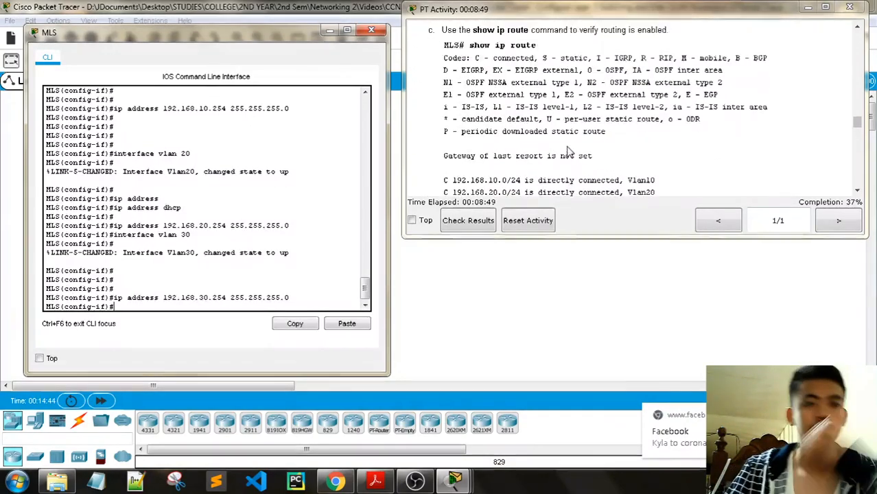
pyautogui.scroll(5, 567, 151)
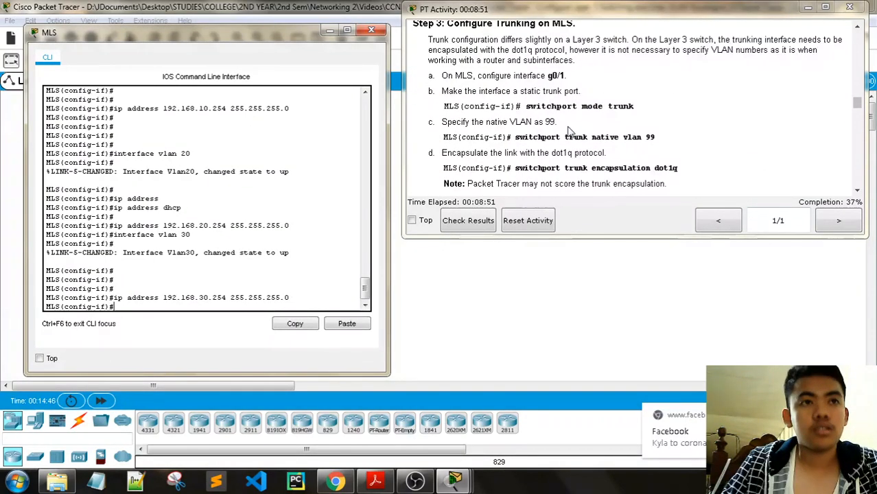
pyautogui.scroll(5, 567, 130)
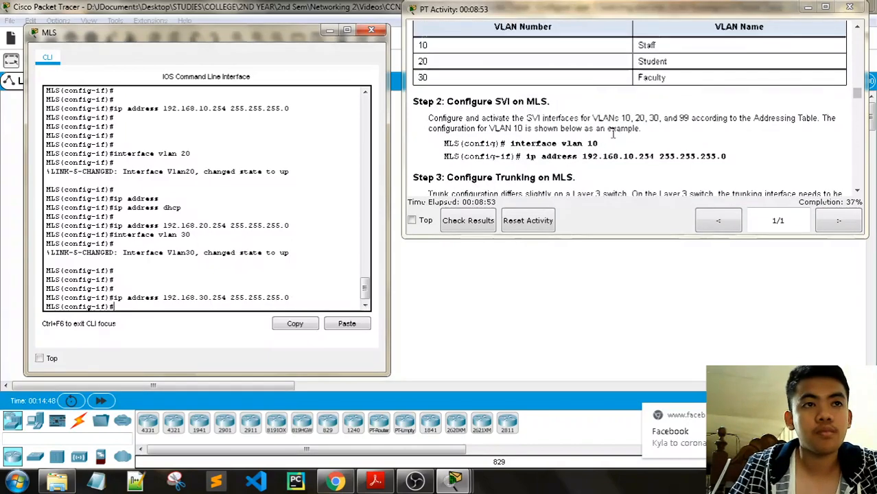
pyautogui.scroll(-2, 612, 134)
pyautogui.scroll(-2, 615, 141)
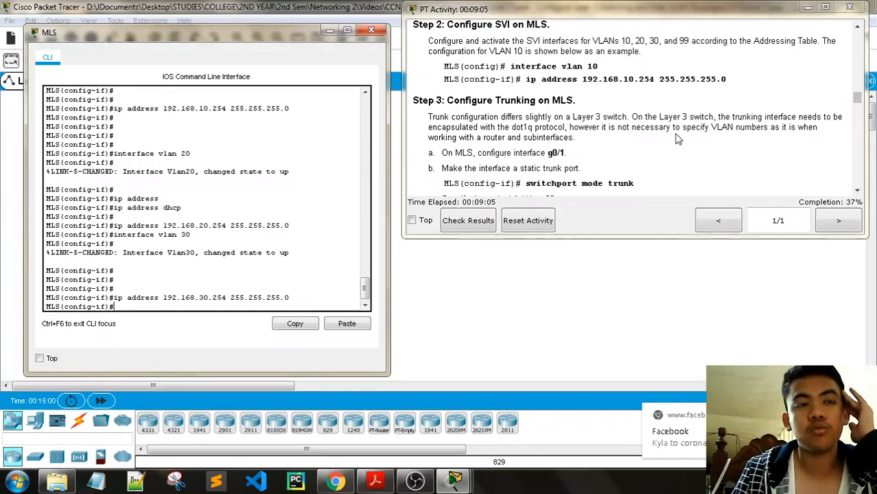
pyautogui.scroll(-1, 676, 139)
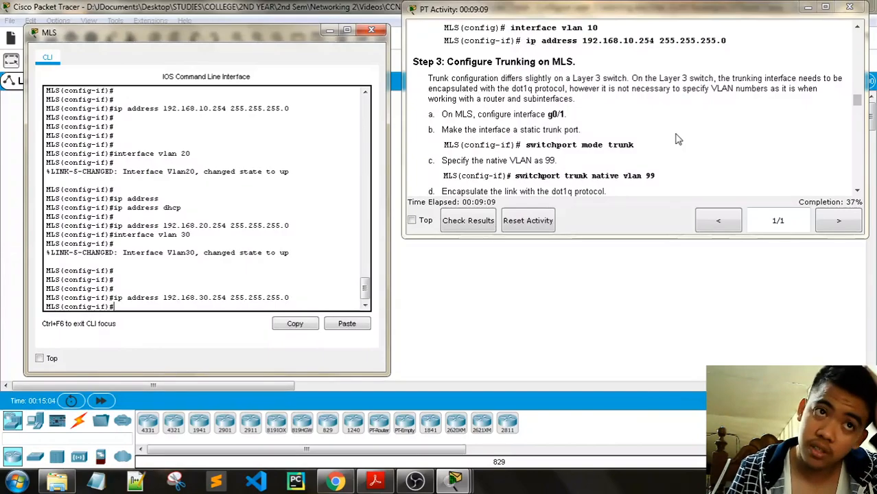
pyautogui.scroll(3, 676, 139)
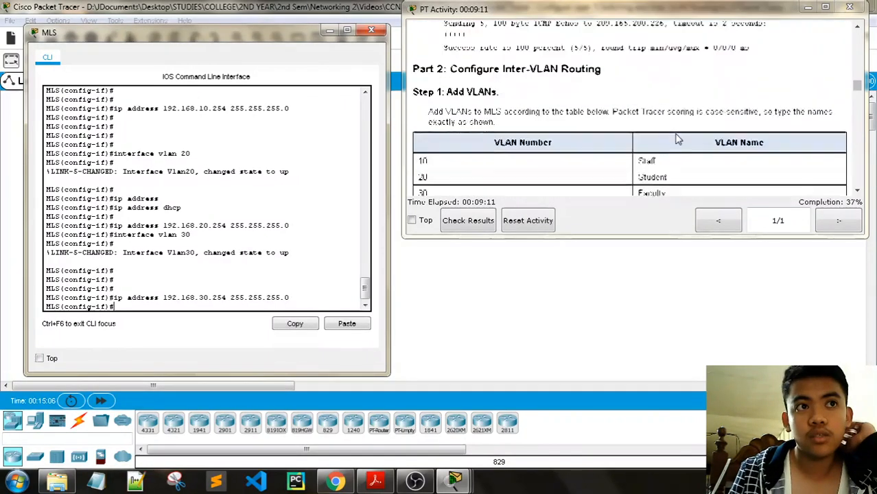
pyautogui.scroll(-1, 676, 139)
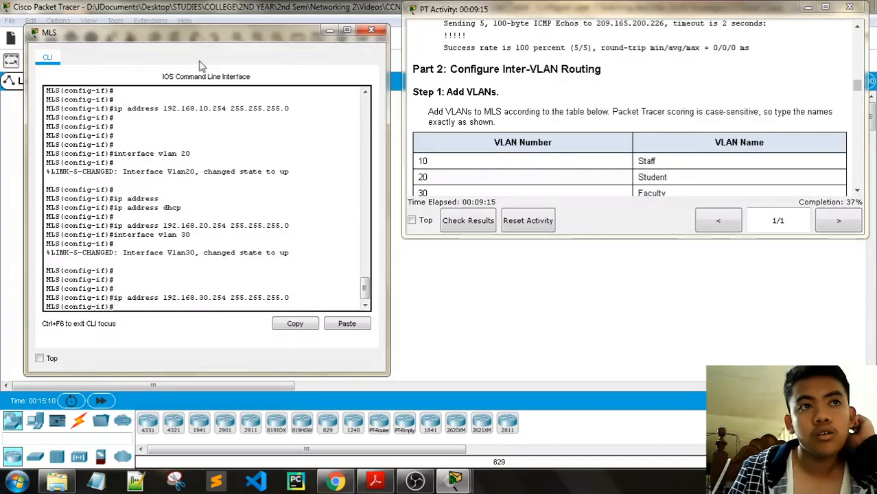
pyautogui.moveTo(203, 33); pyautogui.dragTo(228, 292)
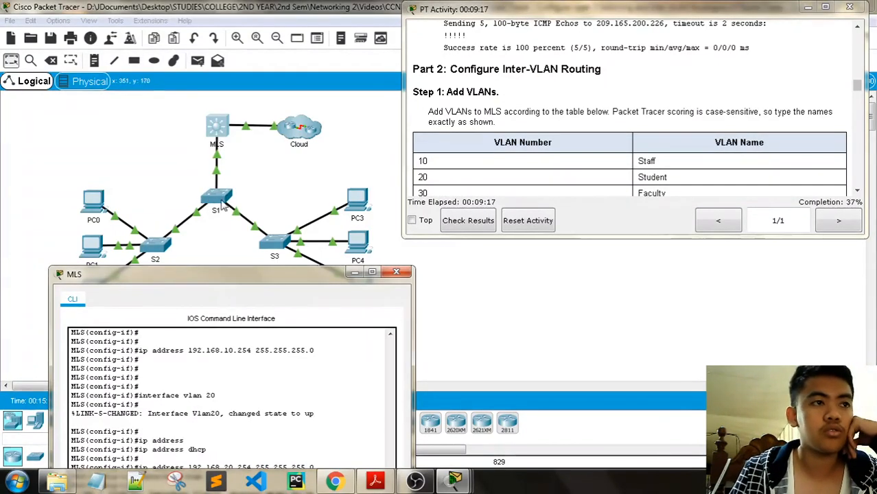
pyautogui.moveTo(243, 272); pyautogui.dragTo(219, 41)
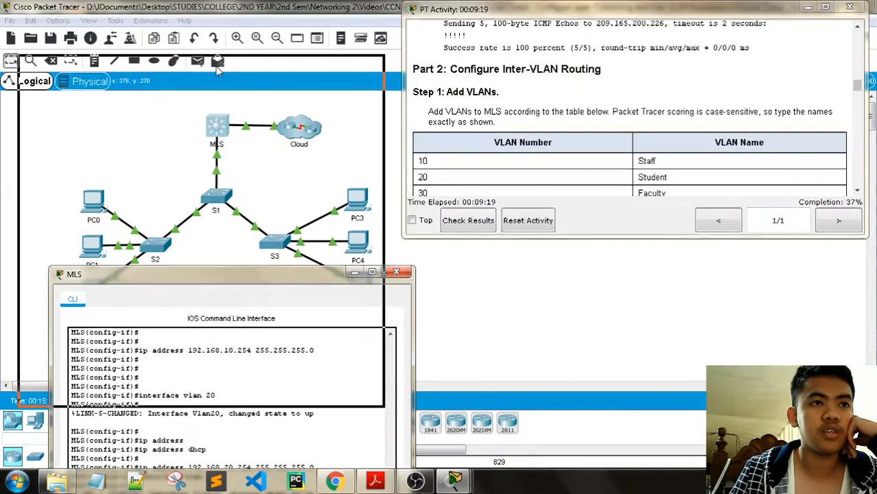
pyautogui.scroll(-4, 637, 137)
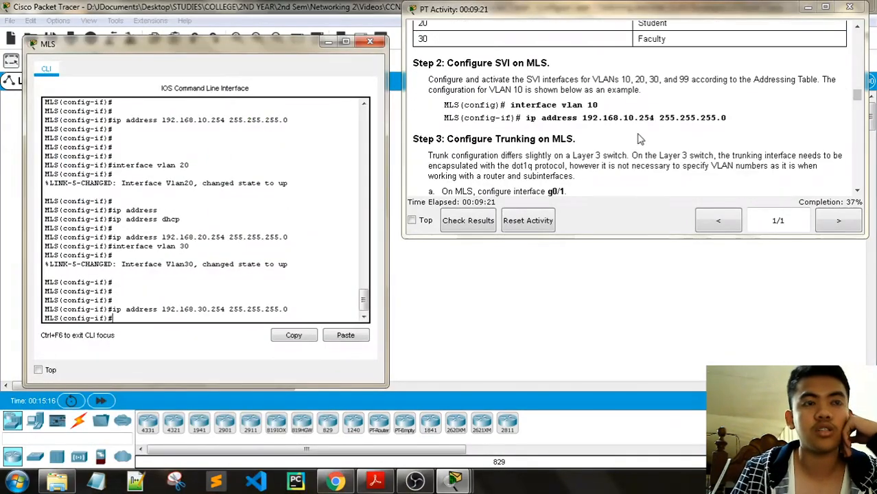
pyautogui.scroll(-1, 638, 139)
pyautogui.scroll(-1, 638, 139)
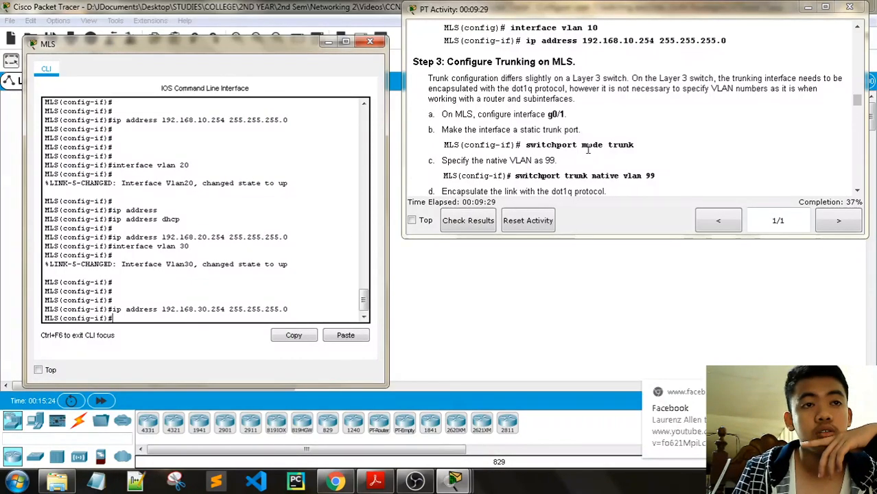
pyautogui.scroll(-1, 603, 153)
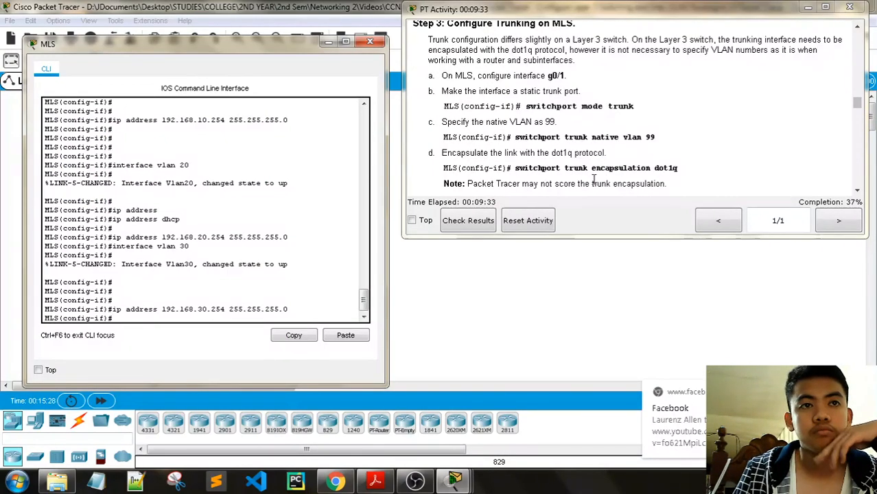
pyautogui.scroll(-1, 636, 151)
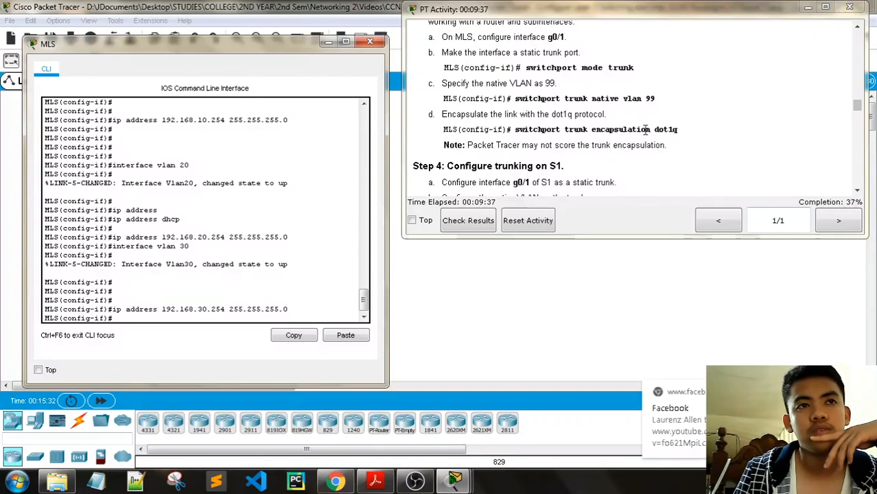
pyautogui.scroll(-12, 657, 141)
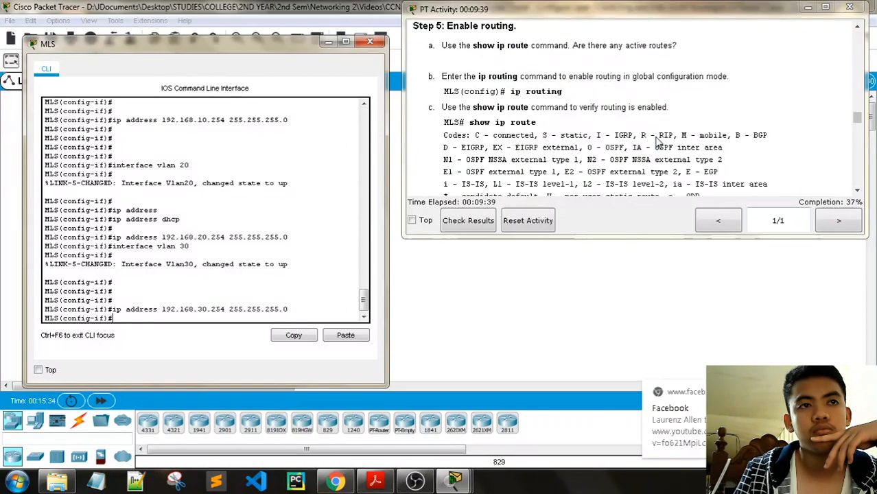
pyautogui.scroll(-3, 658, 142)
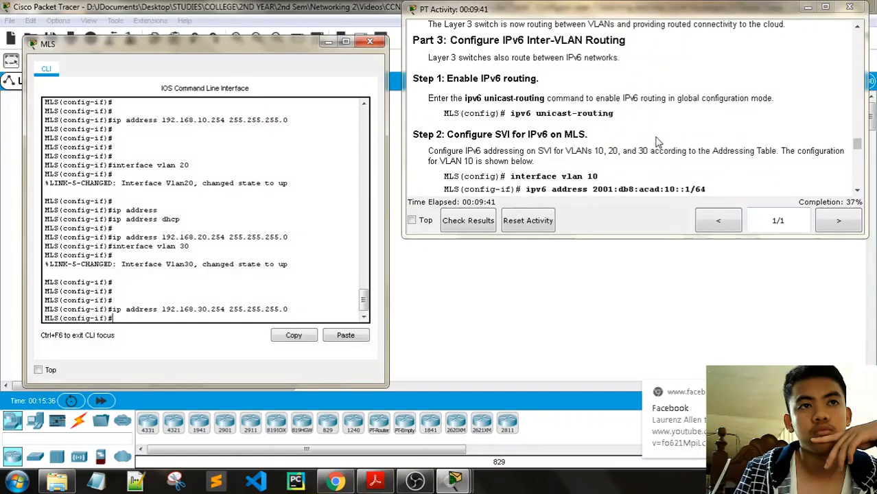
pyautogui.scroll(-8, 658, 141)
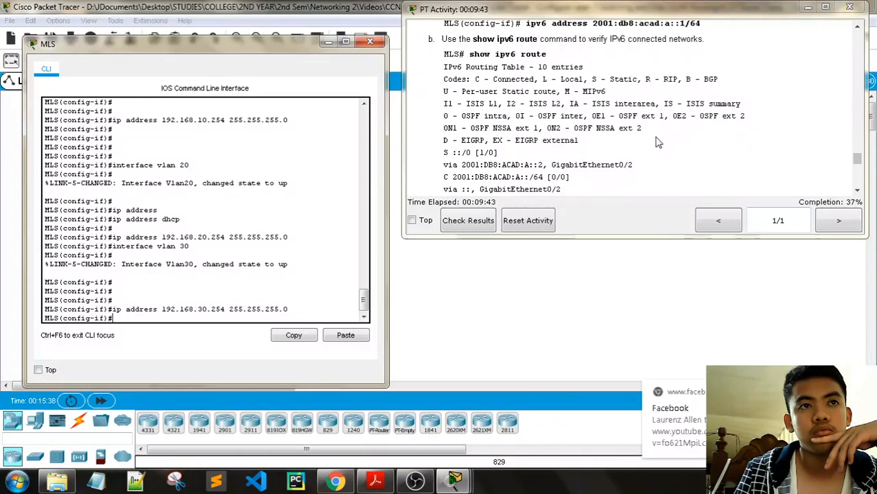
pyautogui.scroll(-6, 657, 142)
pyautogui.scroll(-3, 657, 141)
pyautogui.scroll(15, 658, 141)
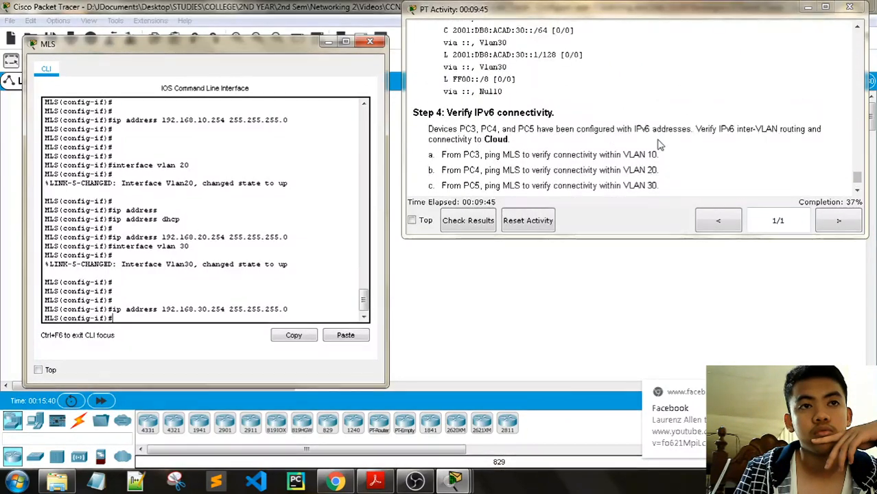
pyautogui.scroll(10, 660, 141)
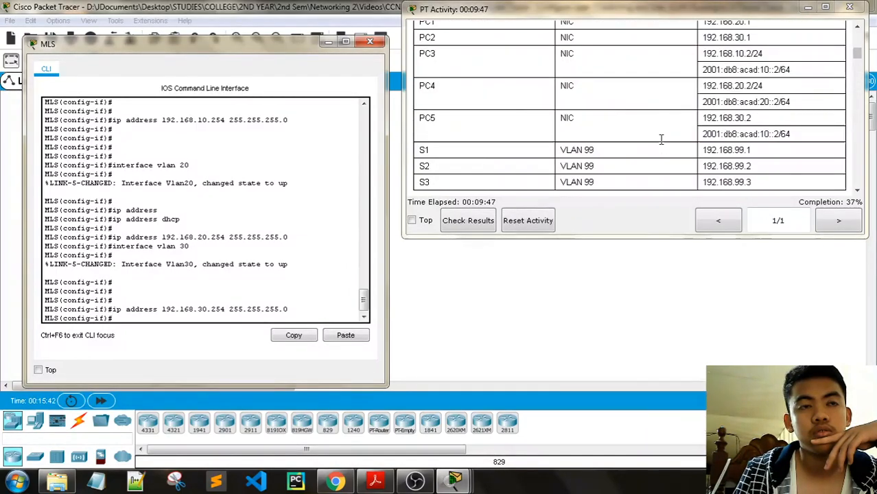
pyautogui.scroll(-1, 659, 144)
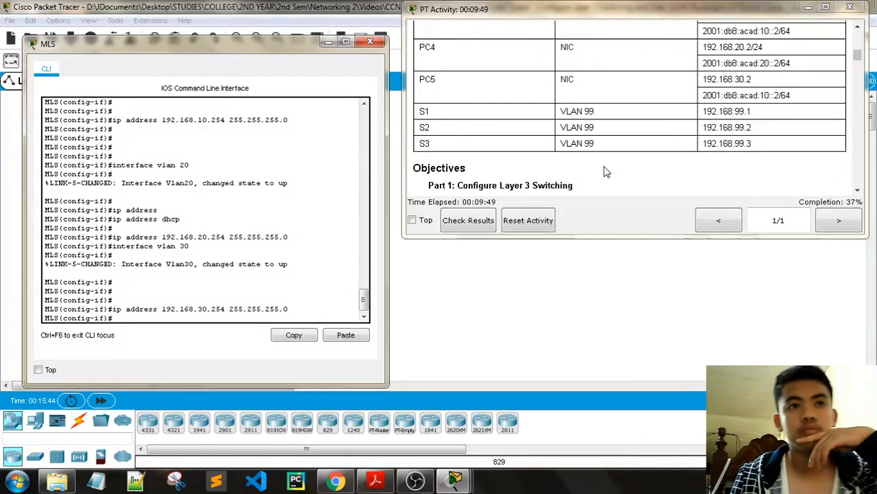
pyautogui.scroll(3, 603, 171)
pyautogui.scroll(5, 603, 171)
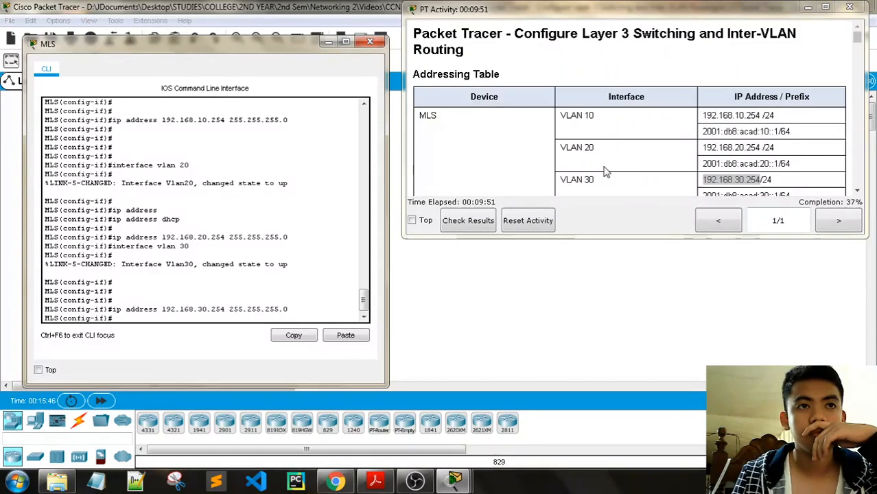
pyautogui.scroll(-6, 603, 171)
pyautogui.scroll(3, 604, 171)
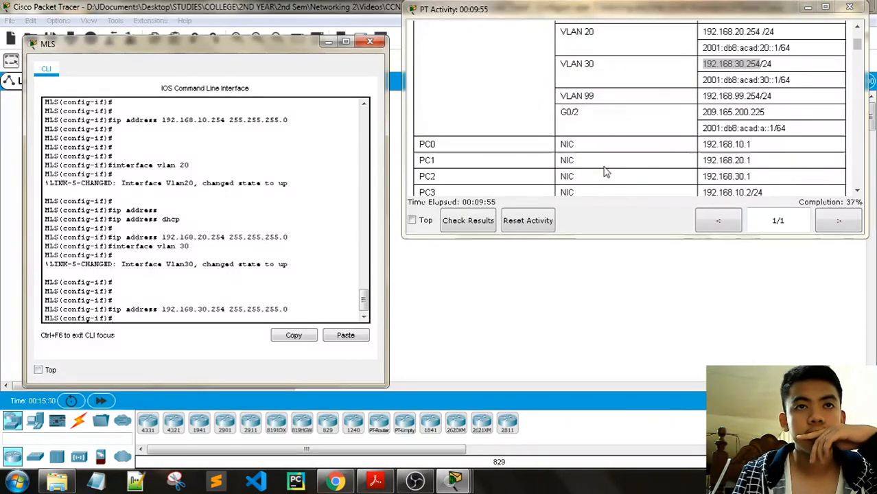
# - Return to global configuration and enter interface g0/1, correcting the mistyped command
pyautogui.click(127, 317)
pyautogui.write('exit')
pyautogui.press('Return')
pyautogui.press('Return')
pyautogui.press('Return')
pyautogui.press('Return')
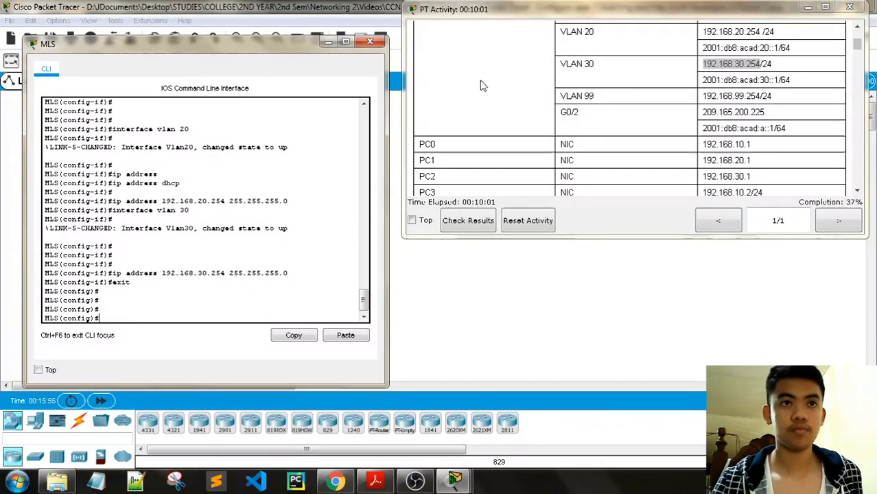
pyautogui.scroll(3, 493, 98)
pyautogui.scroll(-8, 493, 98)
pyautogui.scroll(-15, 494, 98)
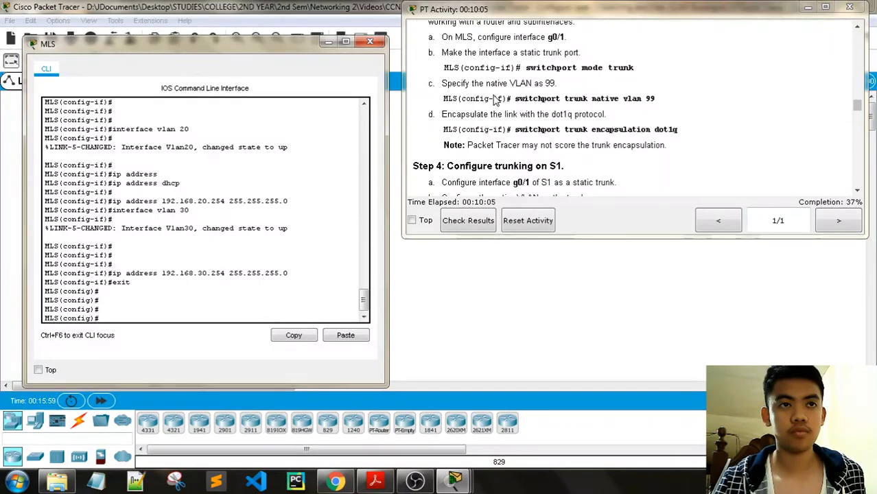
pyautogui.scroll(1, 493, 98)
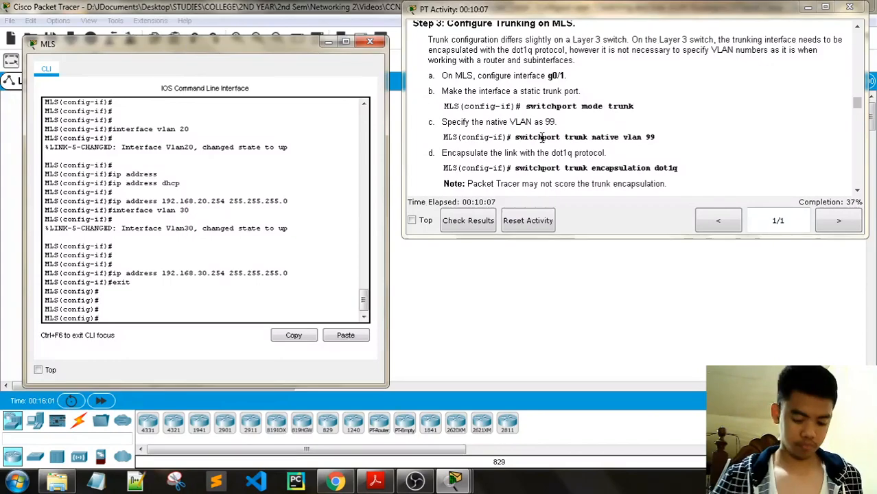
pyautogui.write('erface')
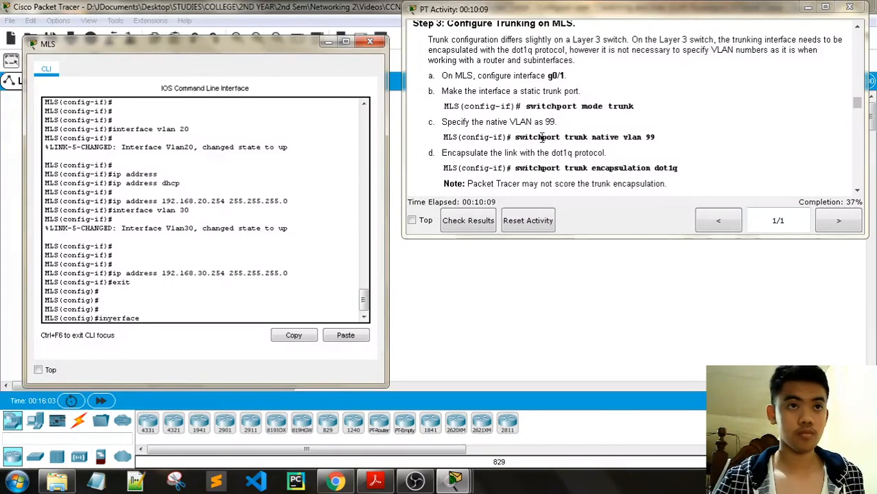
pyautogui.write(' g')
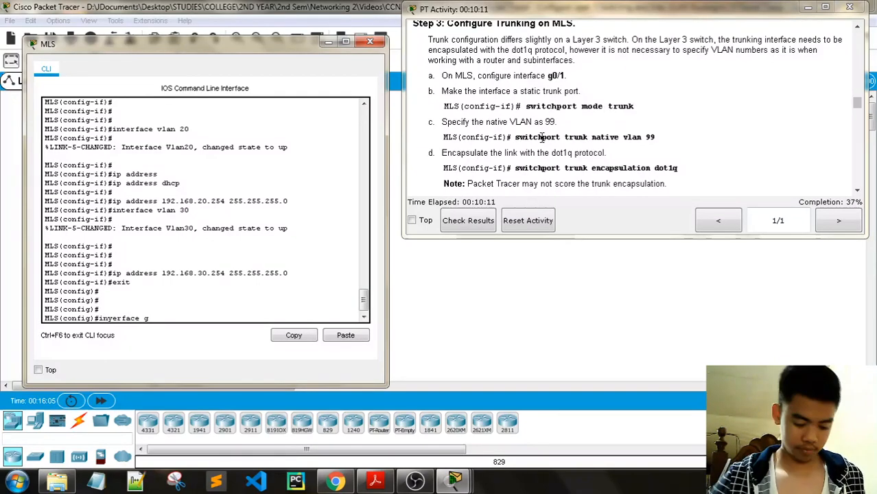
pyautogui.write('0/1')
pyautogui.press('Return')
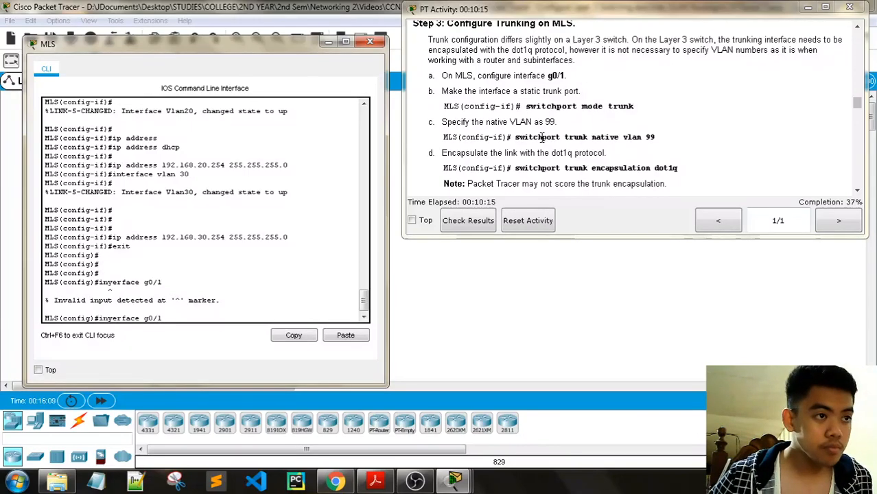
pyautogui.press('Left')
pyautogui.press('Left')
pyautogui.press('Left')
pyautogui.press('Left')
pyautogui.press('Left')
pyautogui.press('Left')
pyautogui.press('Left')
pyautogui.press('Left')
pyautogui.press('Left')
pyautogui.press('Left')
pyautogui.press('Left')
pyautogui.press('BackSpace')
pyautogui.press('Return')
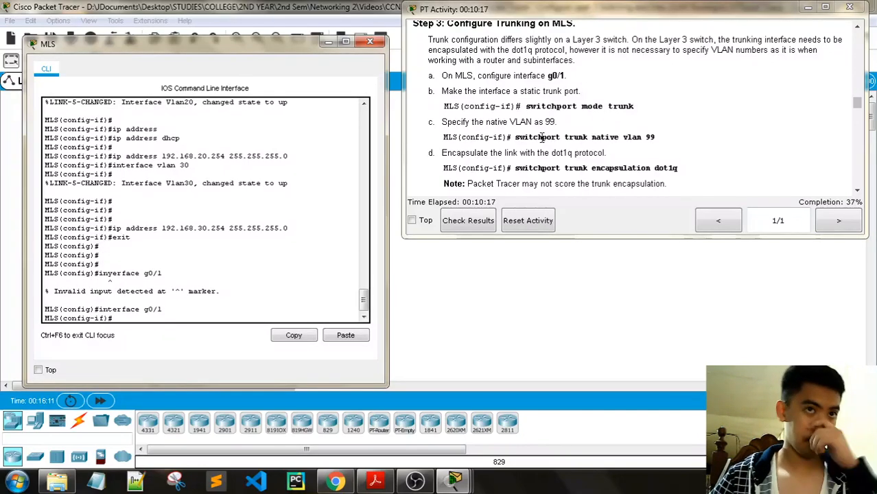
# - Make g0/1 a dot1q trunk with native VLAN 99, then scroll the instructions ahead
pyautogui.write('s')
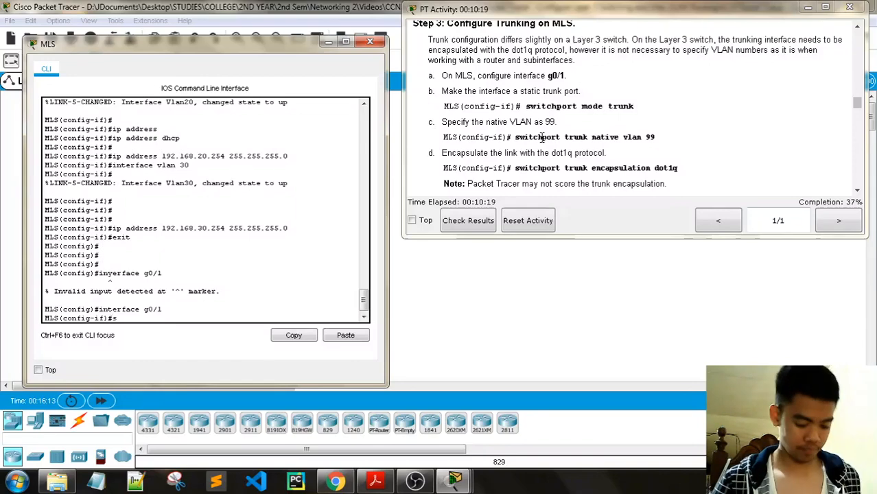
pyautogui.write('witchport mod')
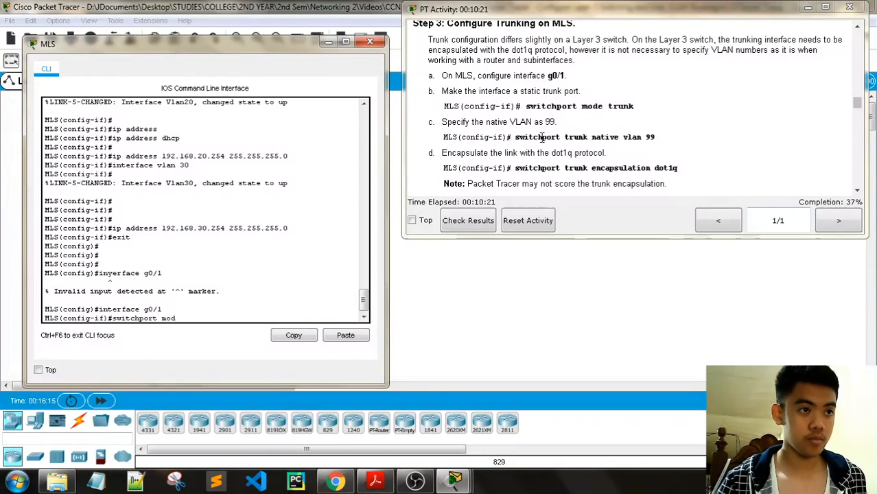
pyautogui.write('e trunk')
pyautogui.press('Return')
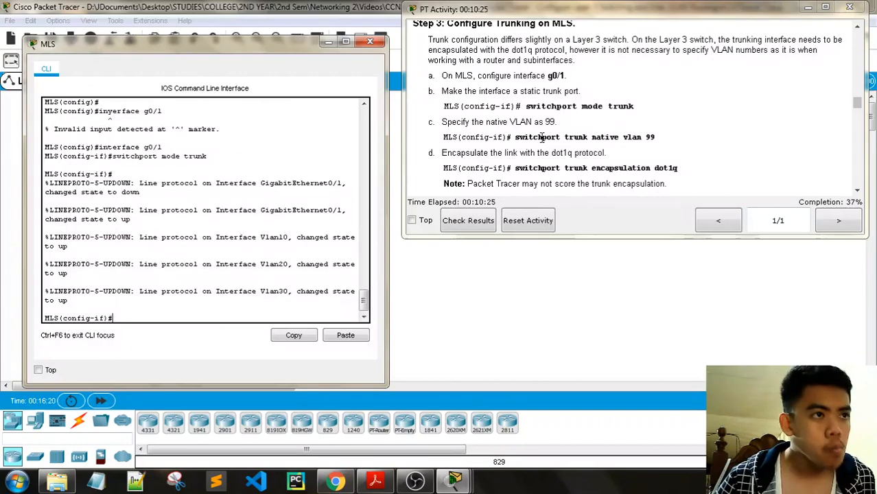
pyautogui.press('Return')
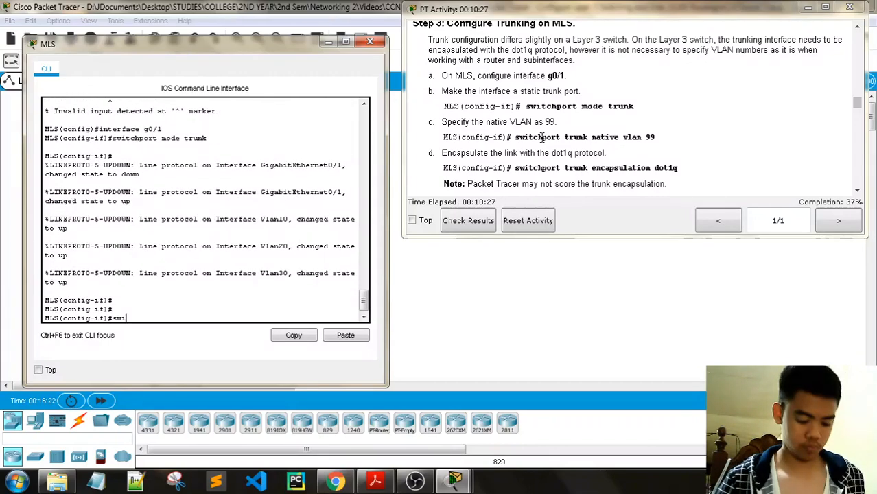
pyautogui.write('switchport ')
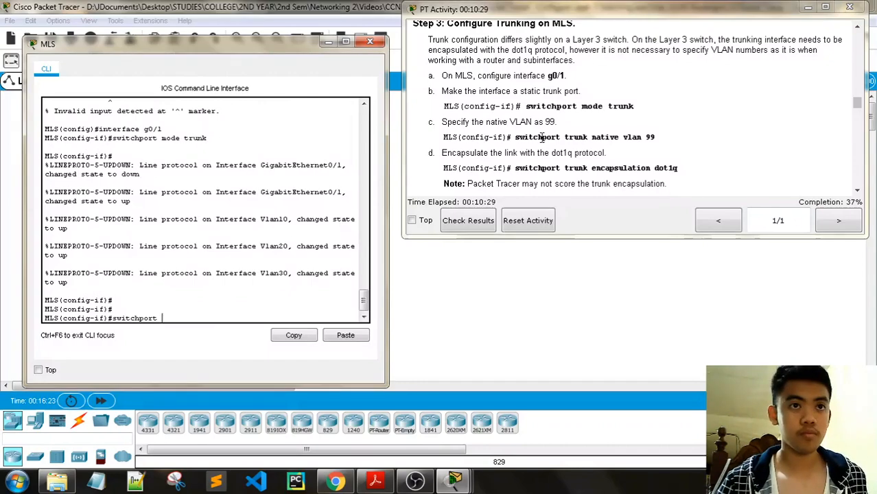
pyautogui.write('trunk native')
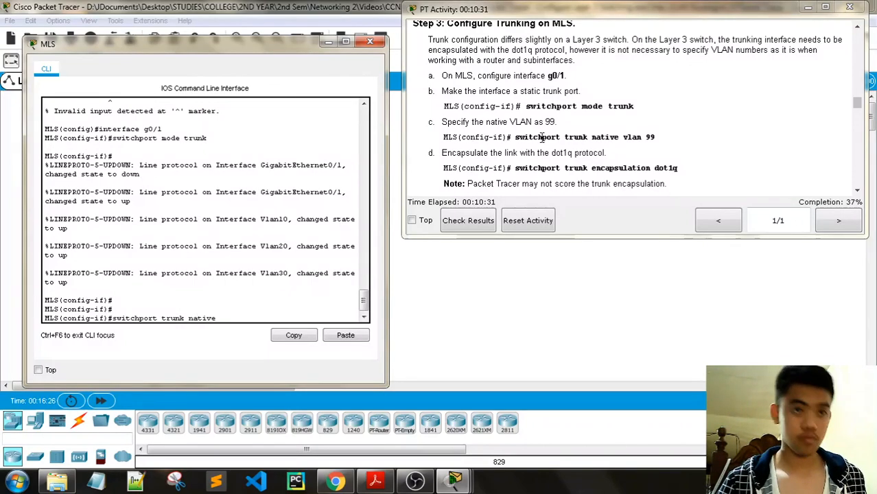
pyautogui.write(' vlan 99')
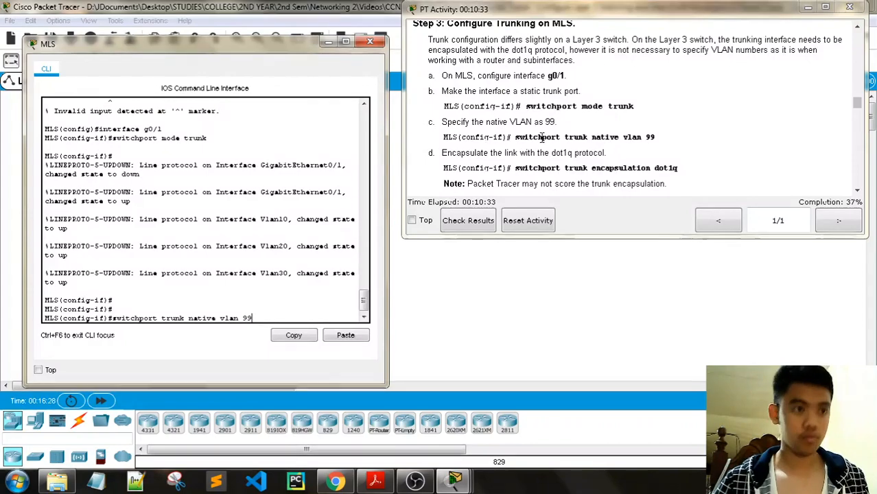
pyautogui.press('Return')
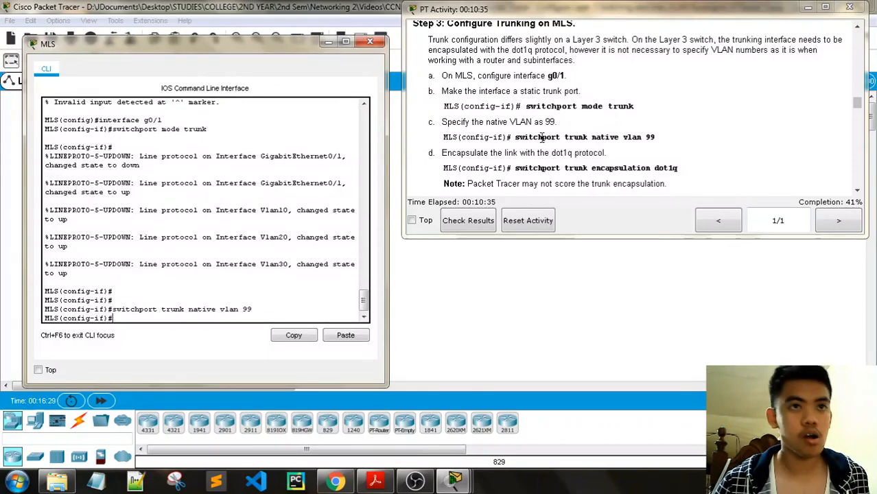
pyautogui.write('switch')
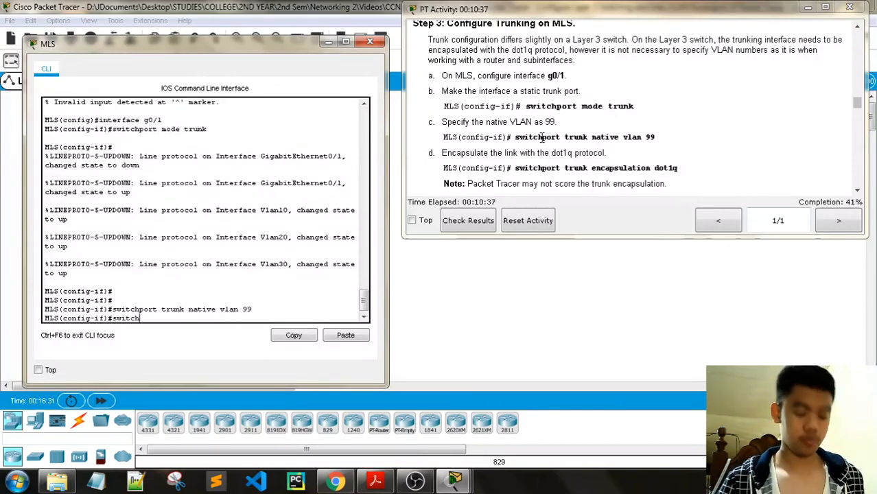
pyautogui.write('port trunk encapsulation')
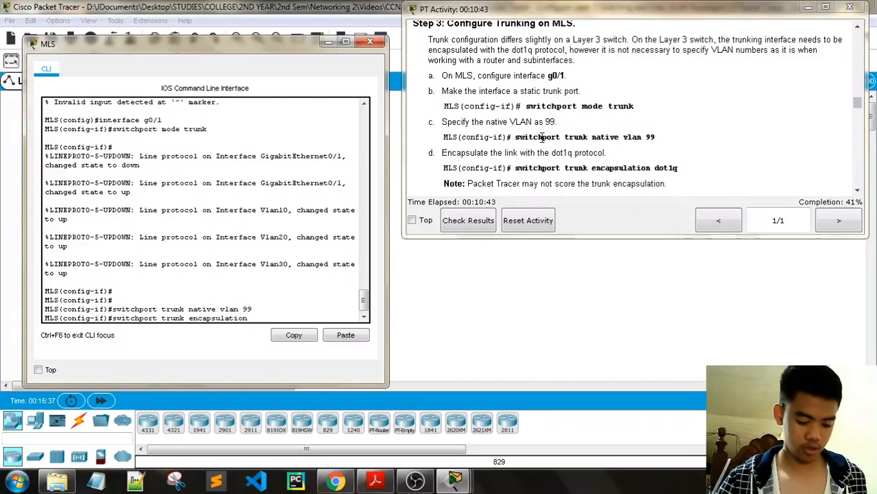
pyautogui.write(' dot')
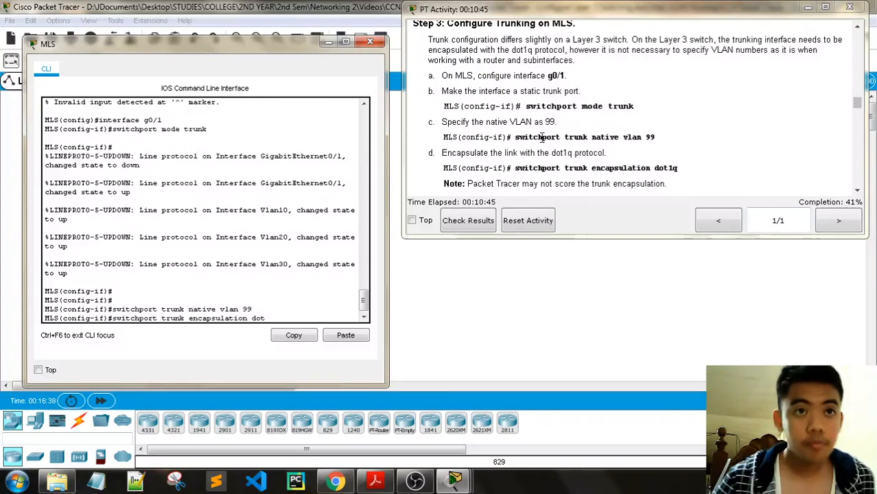
pyautogui.write('1')
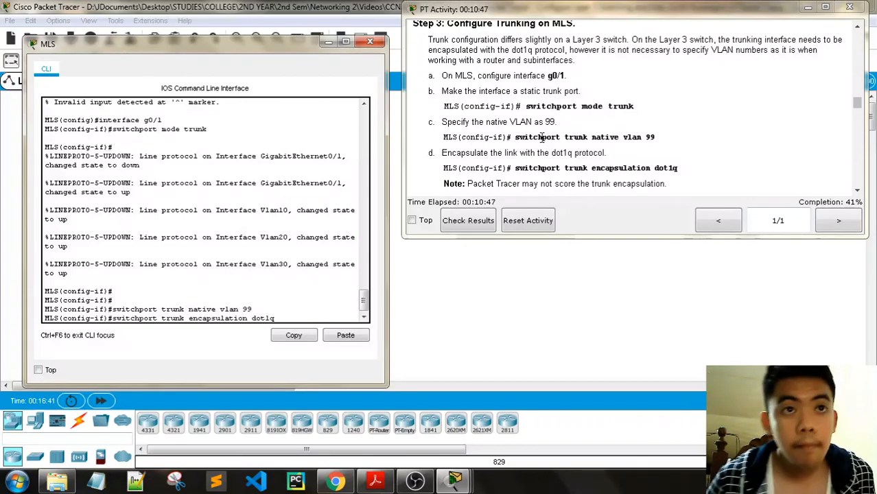
pyautogui.write('q')
pyautogui.press('Return')
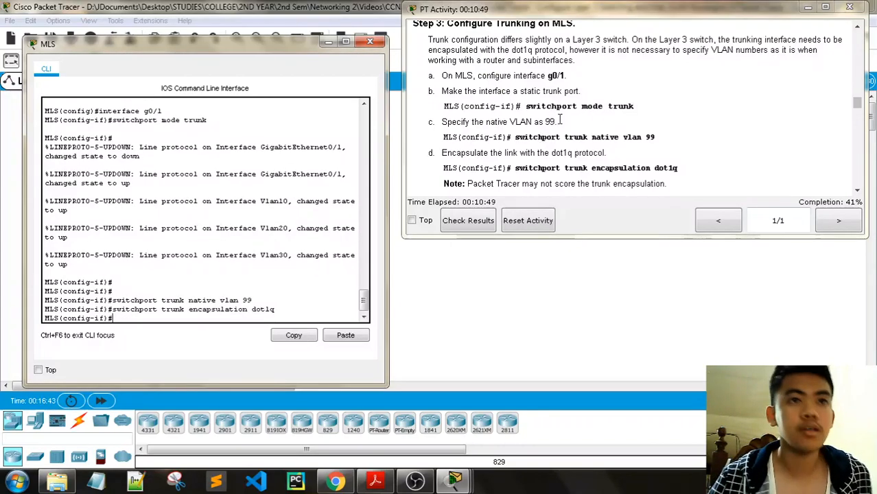
pyautogui.scroll(-2, 652, 81)
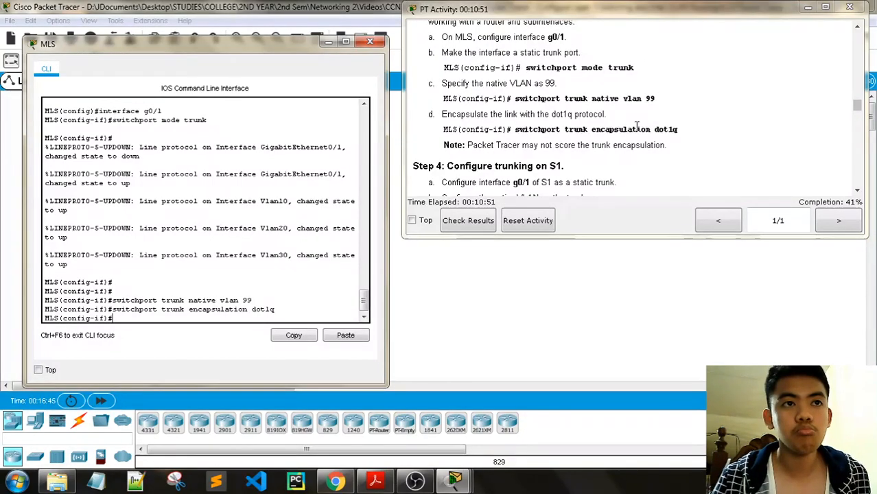
pyautogui.scroll(-1, 637, 126)
pyautogui.scroll(-1, 637, 126)
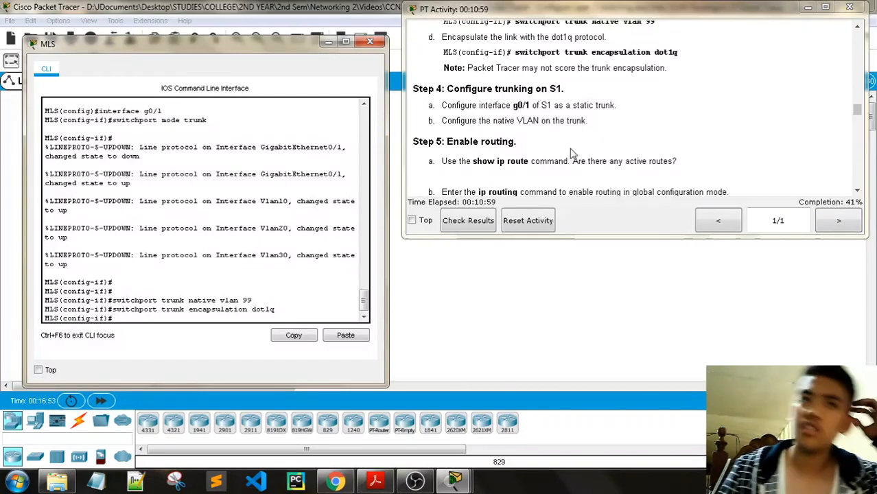
pyautogui.scroll(10, 569, 151)
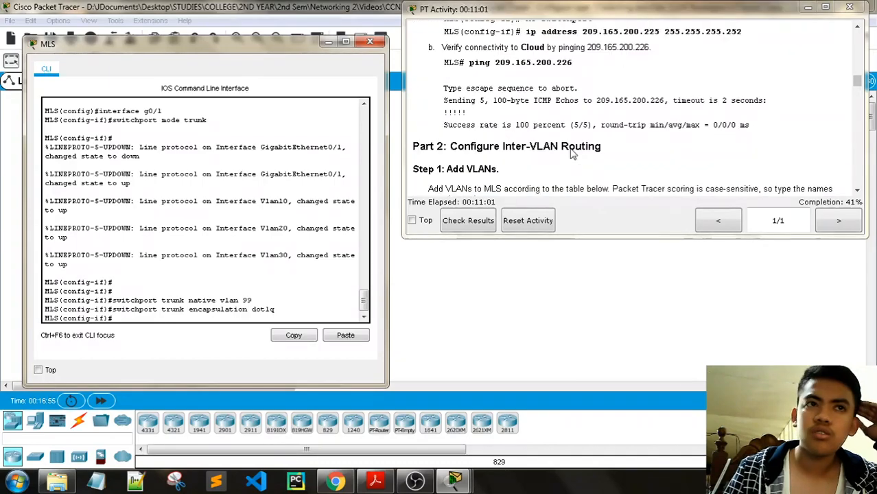
pyautogui.scroll(-3, 573, 154)
pyautogui.scroll(8, 573, 155)
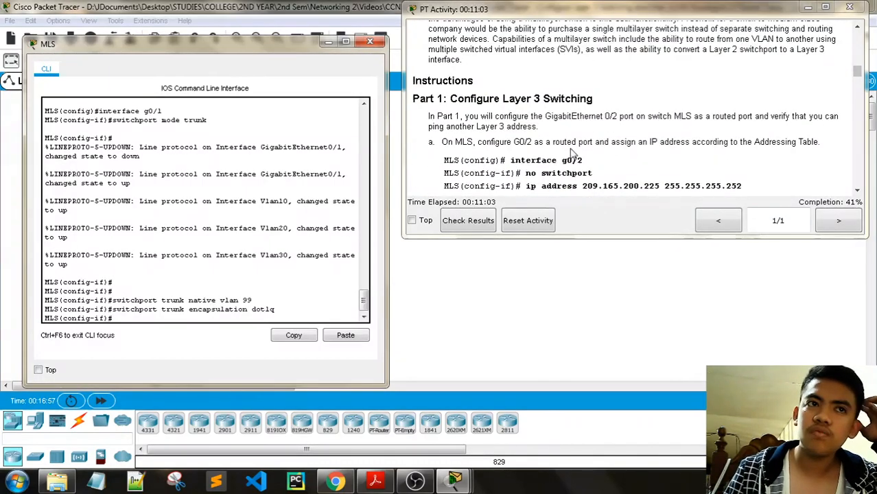
pyautogui.scroll(-6, 572, 152)
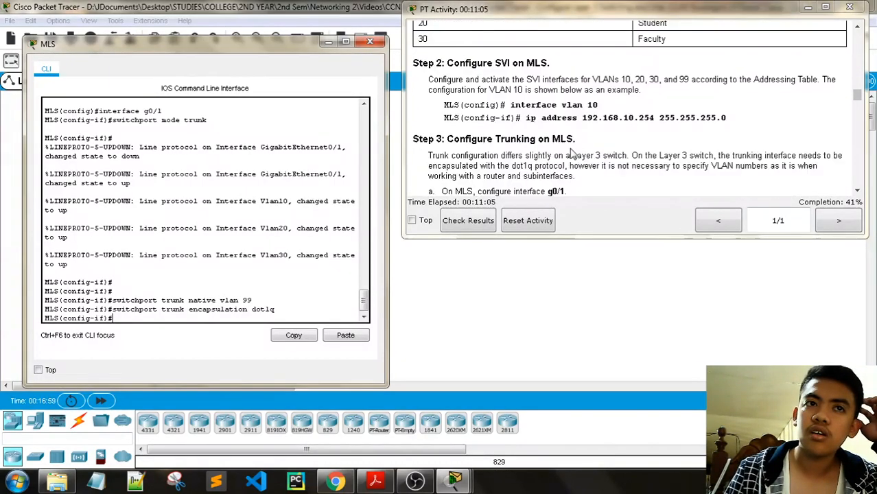
pyautogui.scroll(2, 569, 154)
pyautogui.scroll(-2, 569, 154)
pyautogui.scroll(6, 569, 154)
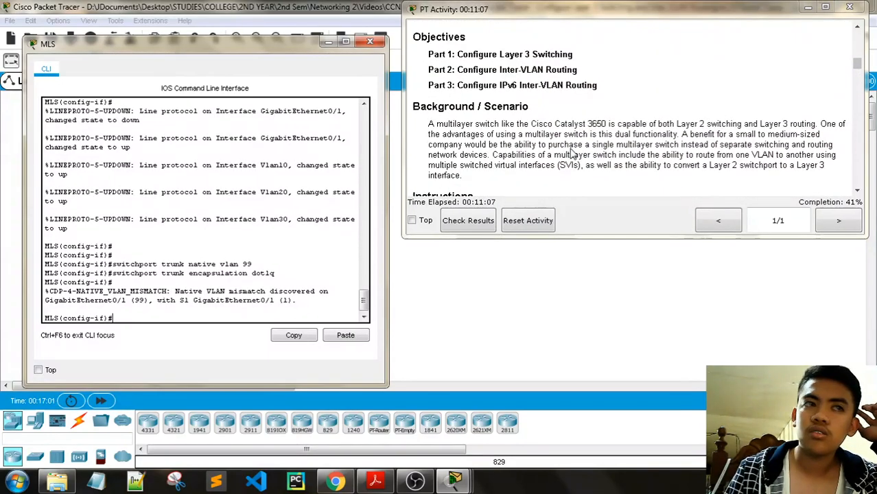
pyautogui.scroll(3, 573, 155)
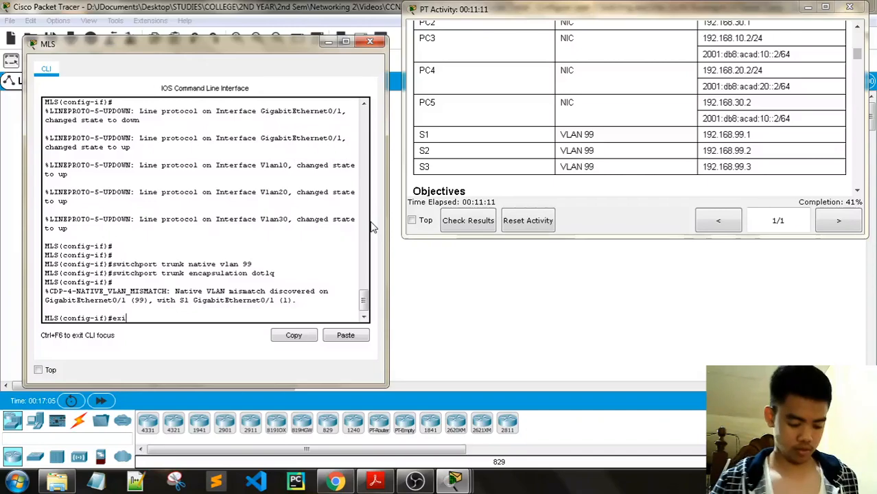
# - Leave g0/1 configuration and create VLAN 99, returning to global configuration
pyautogui.write('t')
pyautogui.press('Return')
pyautogui.press('Return')
pyautogui.press('Return')
pyautogui.write('vlan 99')
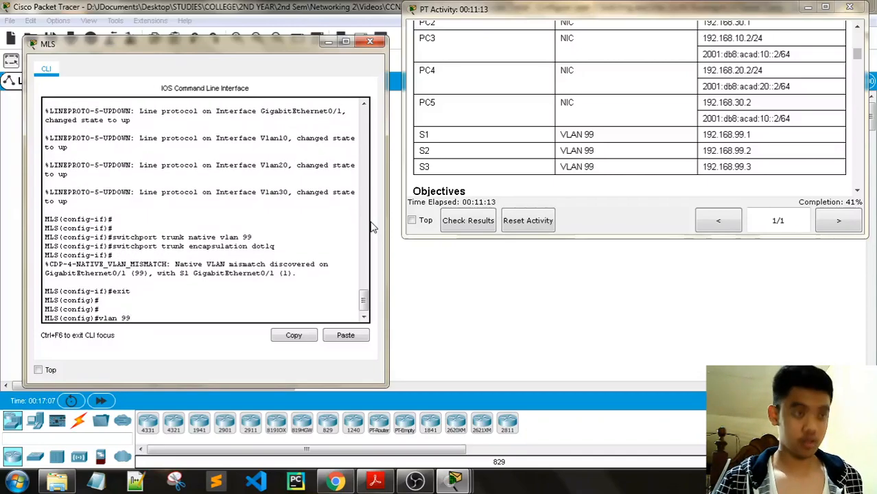
pyautogui.press('Return')
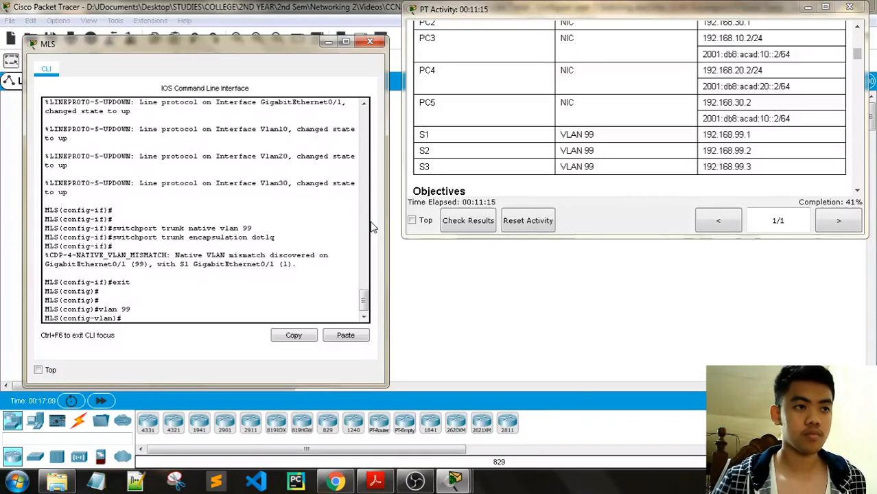
pyautogui.write('exit')
pyautogui.press('Return')
pyautogui.press('Return')
pyautogui.press('Return')
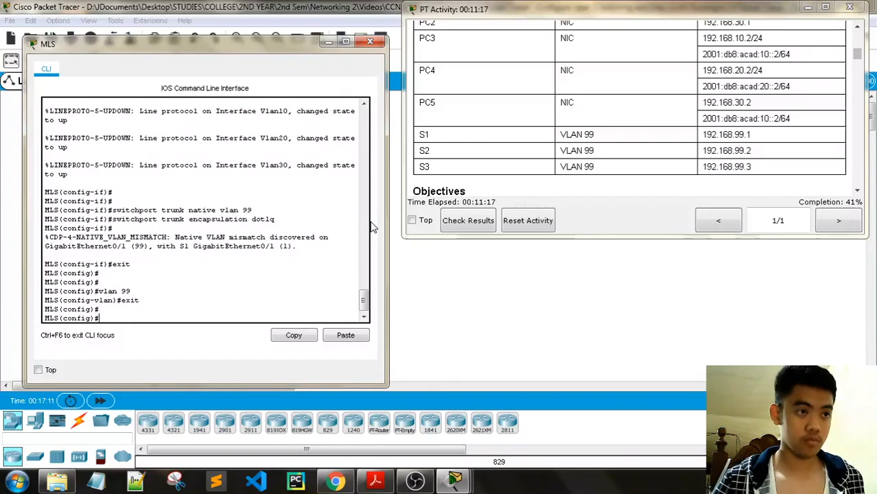
pyautogui.scroll(1, 561, 144)
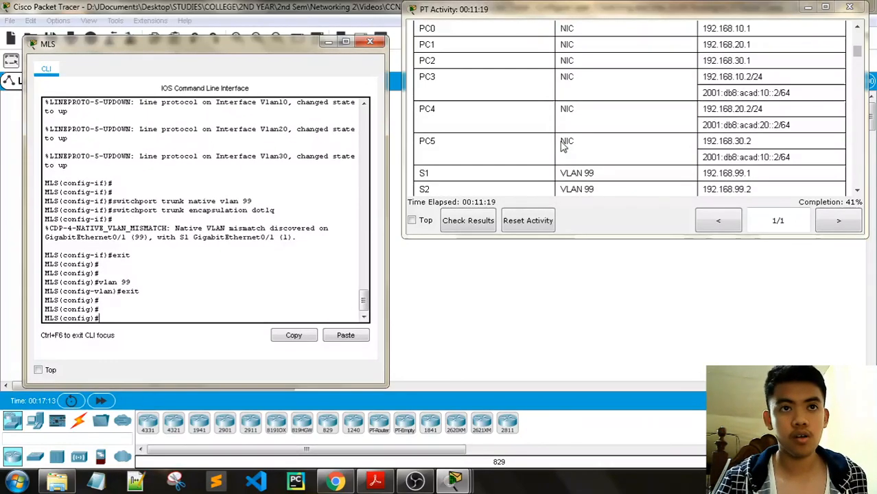
pyautogui.scroll(3, 562, 144)
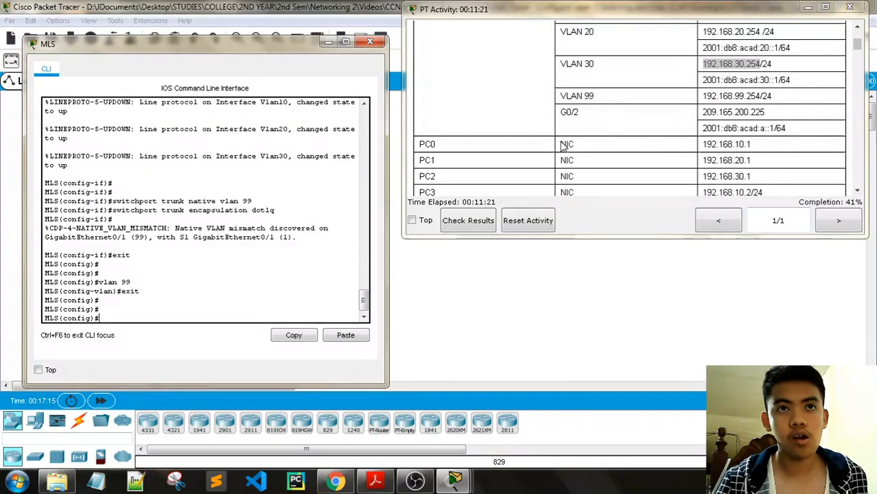
# - Create the VLAN 99 SVI with address 192.168.99.254 255.255.255.0
pyautogui.write('interf')
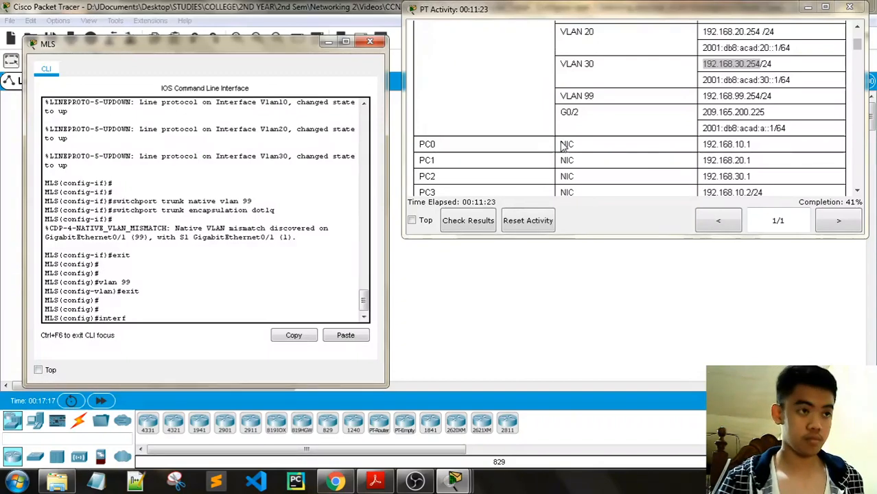
pyautogui.write('ace vlan 99')
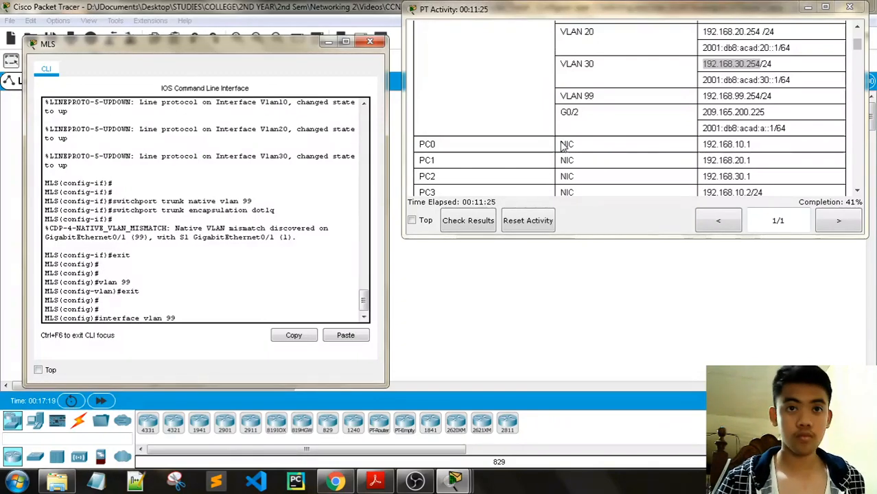
pyautogui.press('Return')
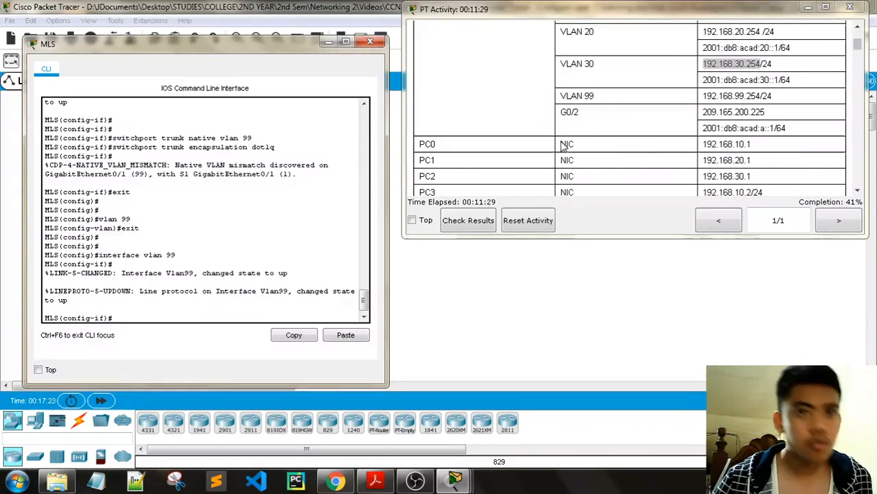
pyautogui.moveTo(762, 101); pyautogui.dragTo(681, 103)
pyautogui.hotkey('ctrl', 'c')
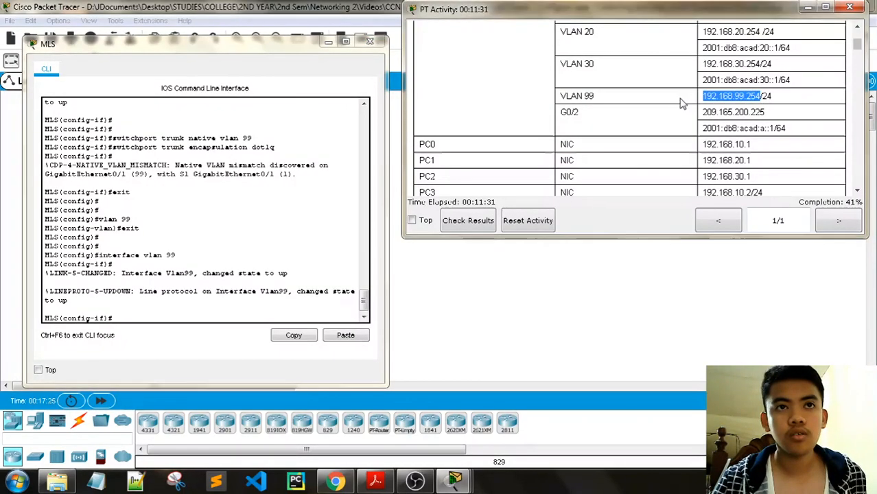
pyautogui.click(134, 315)
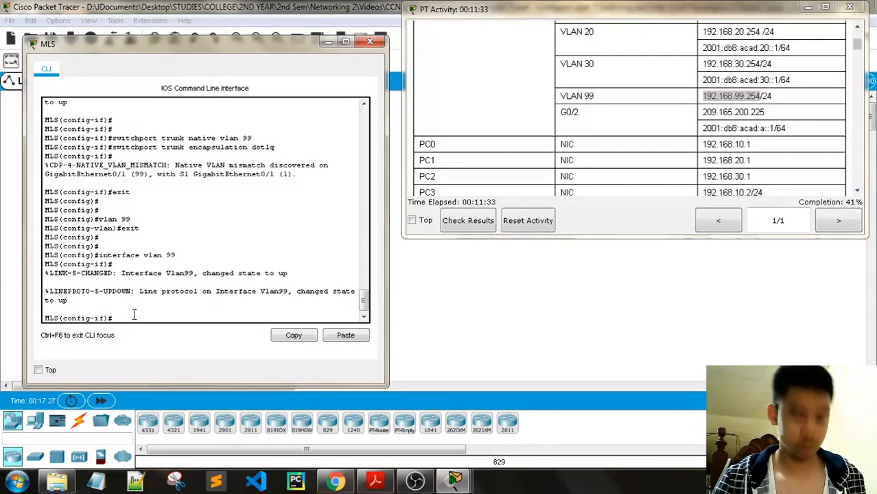
pyautogui.rightClick(154, 314)
pyautogui.click(161, 338)
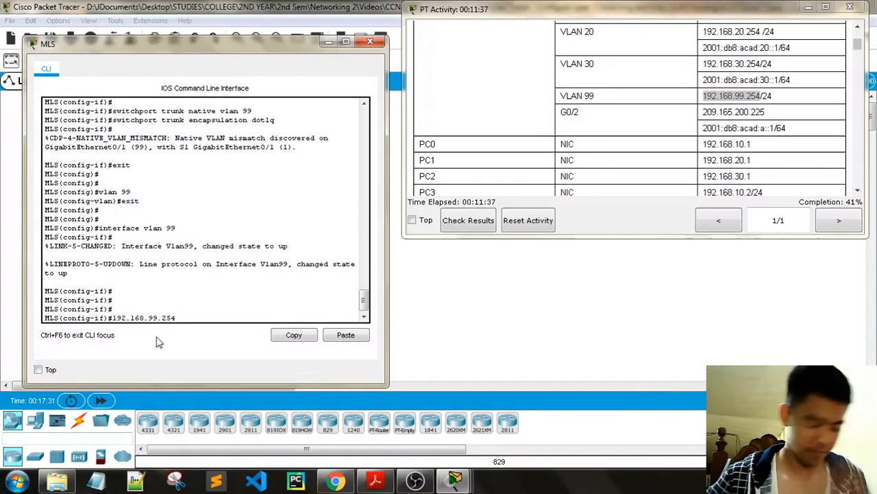
pyautogui.write('ip address 19')
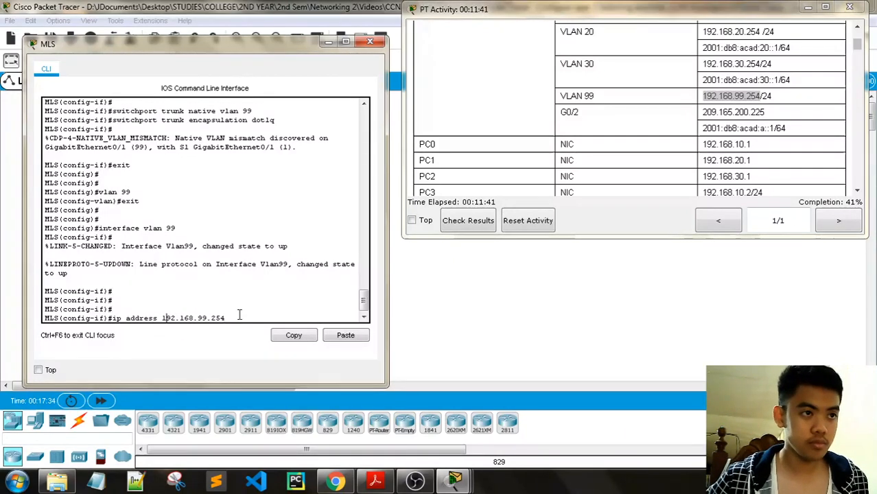
pyautogui.write('2.168.99.254 2')
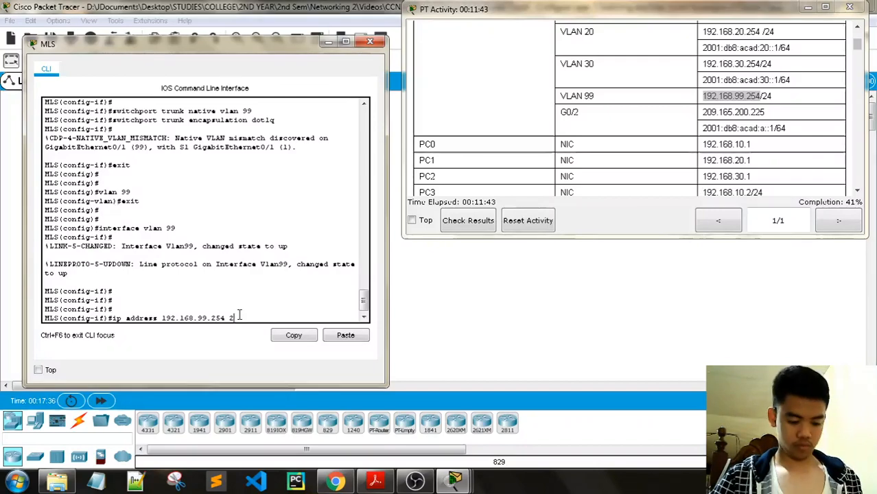
pyautogui.write('55.255')
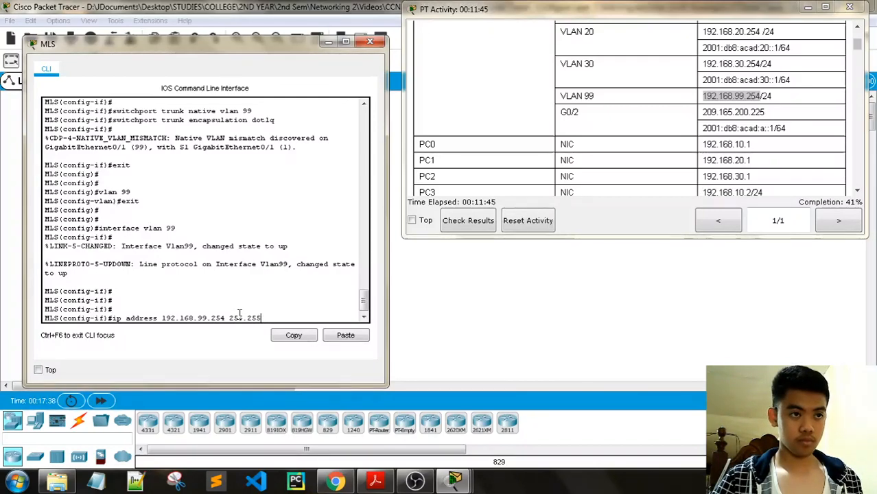
pyautogui.write('.255.0')
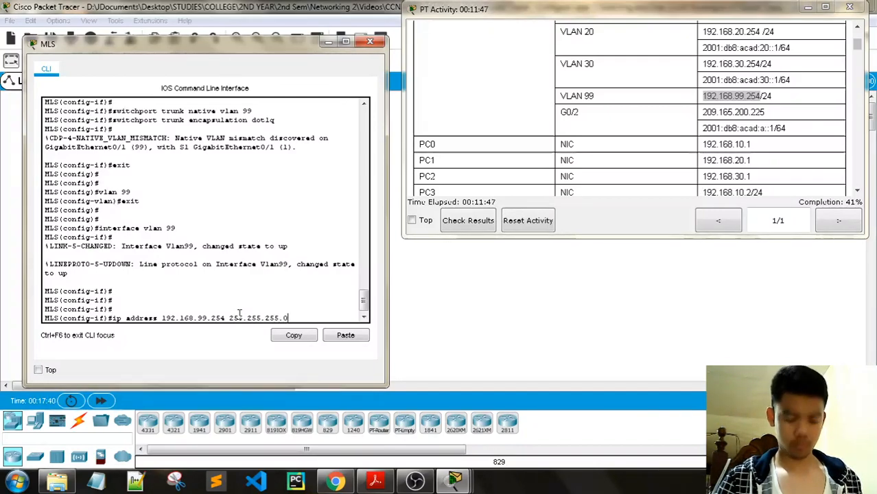
pyautogui.press('Return')
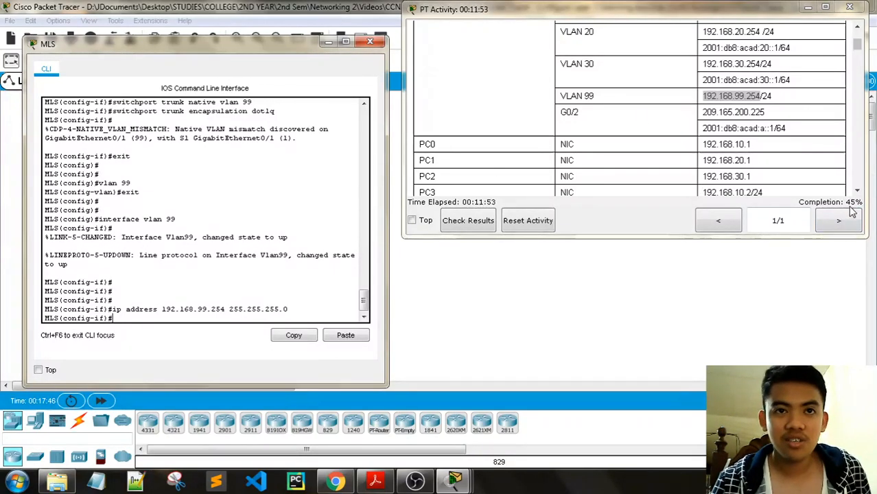
# - Scroll the instructions to Step 5 and close the MLS console window
pyautogui.scroll(-15, 770, 167)
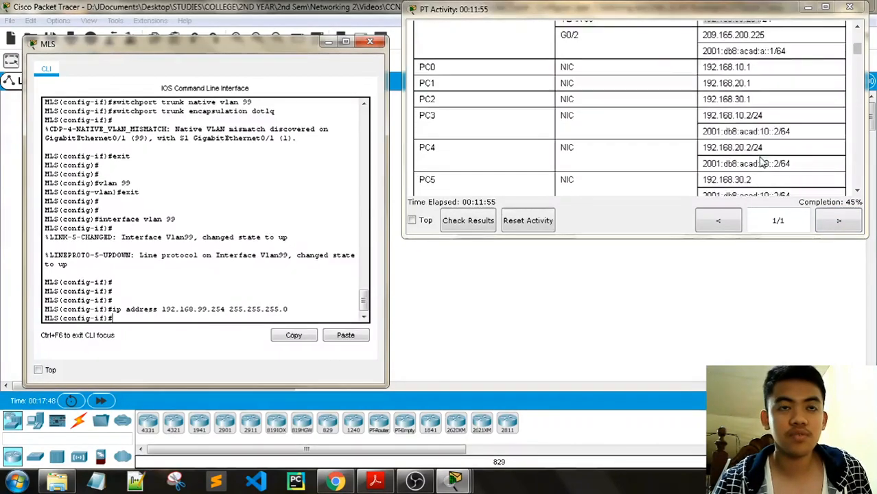
pyautogui.scroll(-7, 761, 163)
pyautogui.scroll(3, 761, 162)
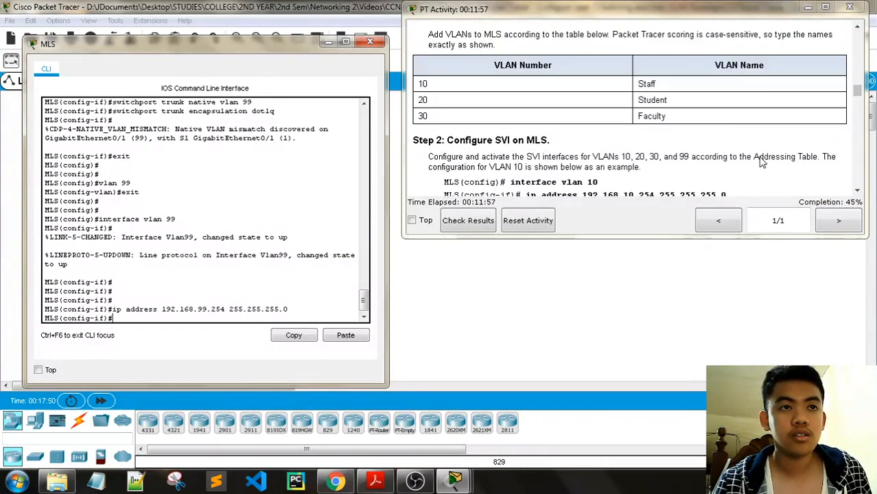
pyautogui.scroll(-1, 761, 162)
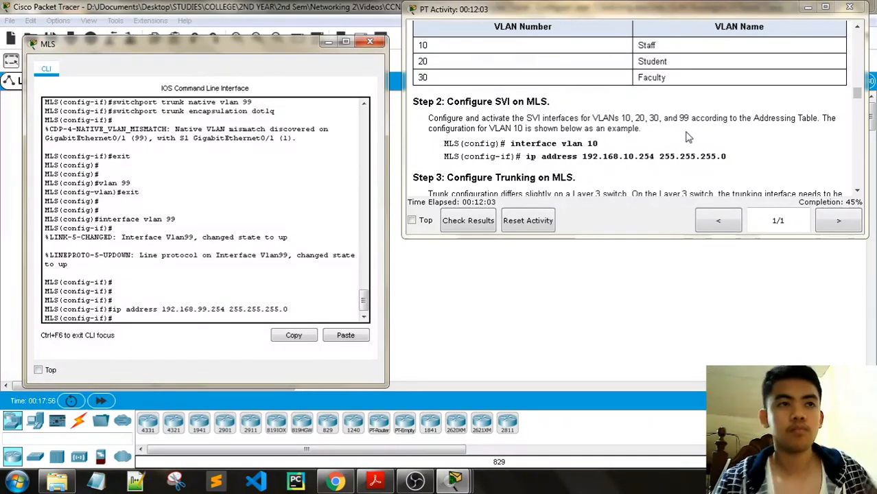
pyautogui.scroll(-4, 688, 137)
pyautogui.scroll(-4, 688, 137)
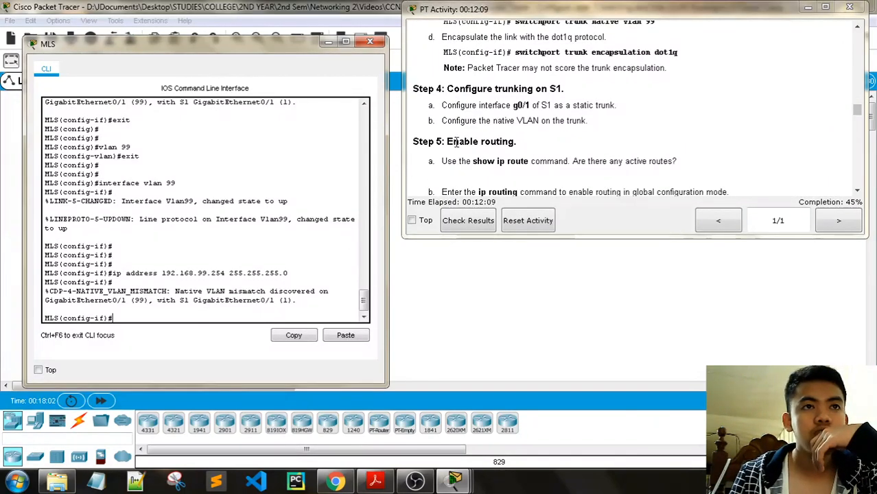
pyautogui.click(370, 42)
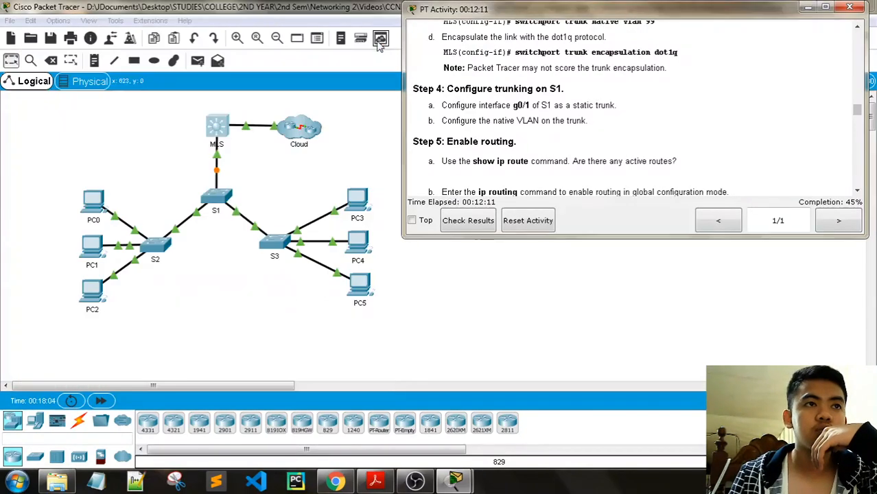
# - Open S1's console and position it beside the activity instructions
pyautogui.click(229, 198)
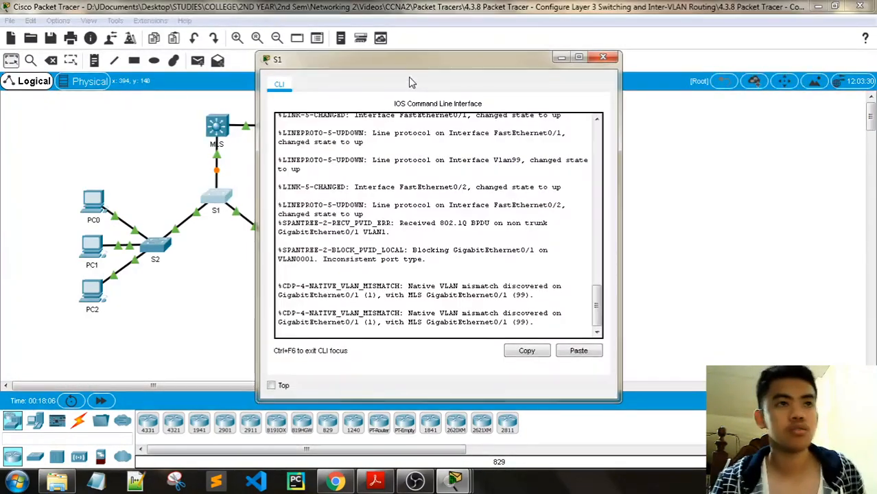
pyautogui.moveTo(408, 65); pyautogui.dragTo(155, 47)
pyautogui.moveTo(453, 480)
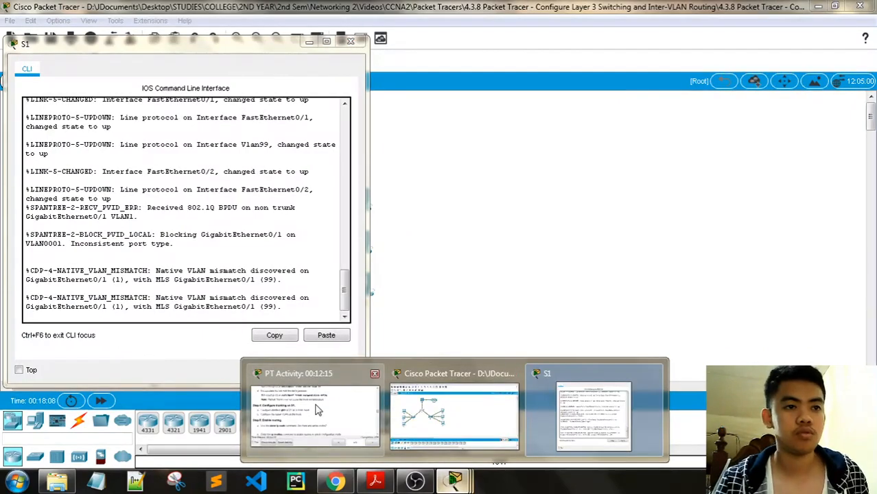
pyautogui.click(280, 369)
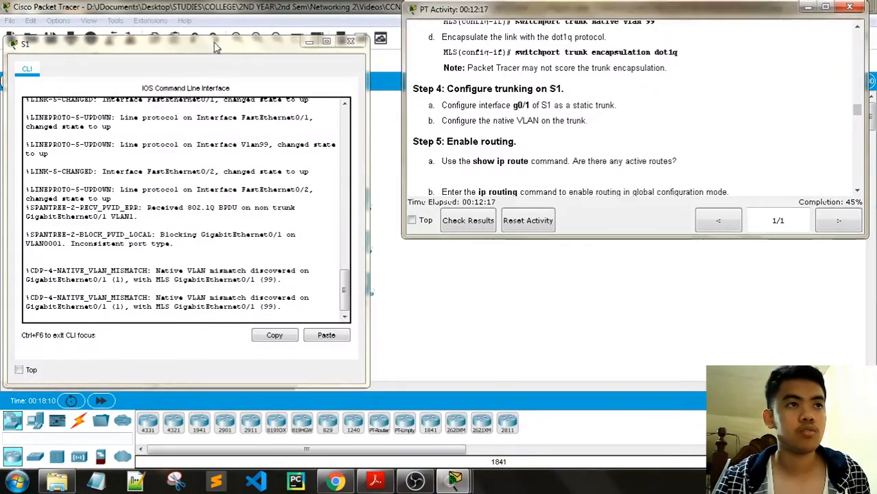
pyautogui.moveTo(213, 43); pyautogui.dragTo(230, 50)
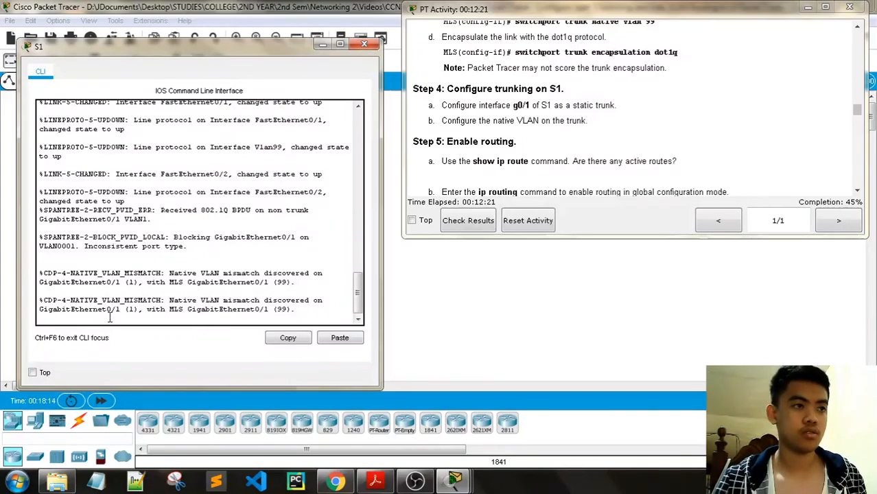
# - Enter privileged EXEC mode on S1 with en; the mistyped configt is rejected
pyautogui.press('Return')
pyautogui.press('Return')
pyautogui.press('Return')
pyautogui.press('Return')
pyautogui.write('en')
pyautogui.press('Return')
pyautogui.write('con')
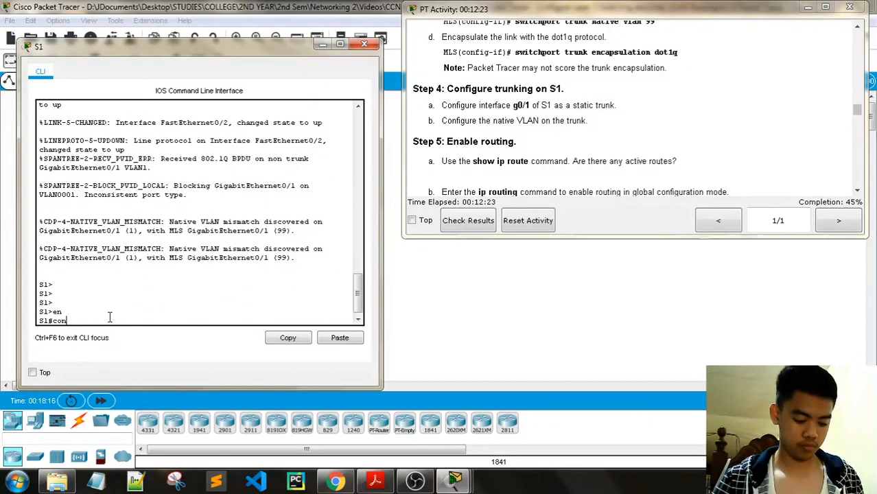
pyautogui.write('figt')
pyautogui.press('Return')
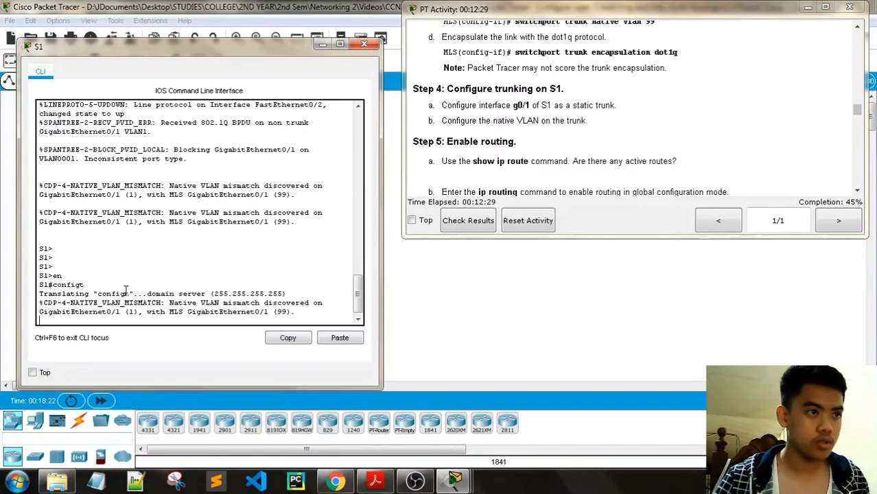
# - Speed up the simulation time and bring S1's console back to the front
pyautogui.moveTo(354, 18); pyautogui.dragTo(354, 17)
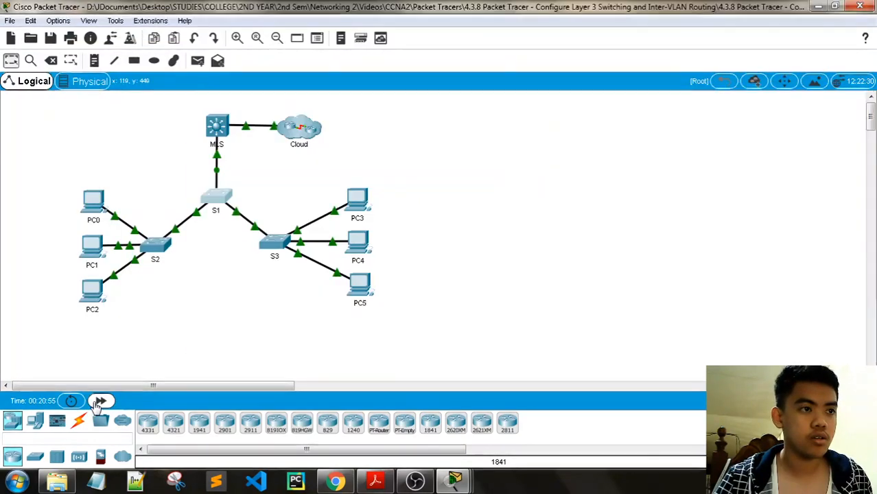
pyautogui.click(100, 401)
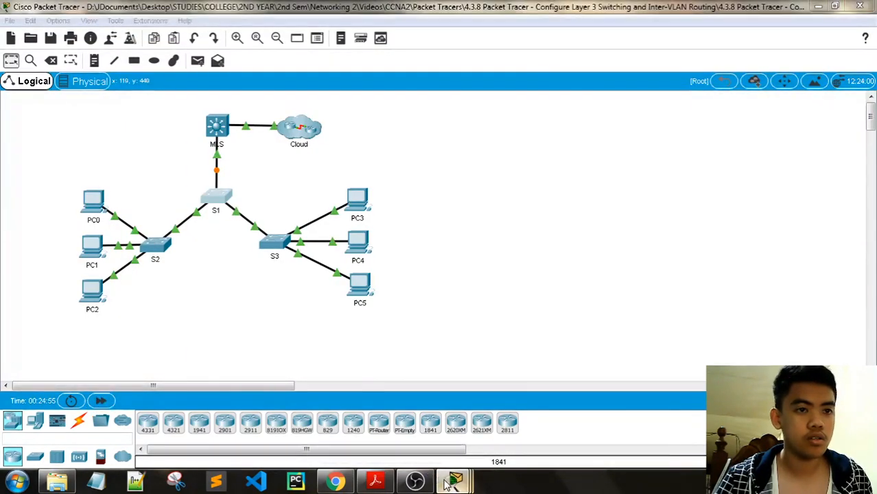
pyautogui.moveTo(455, 480)
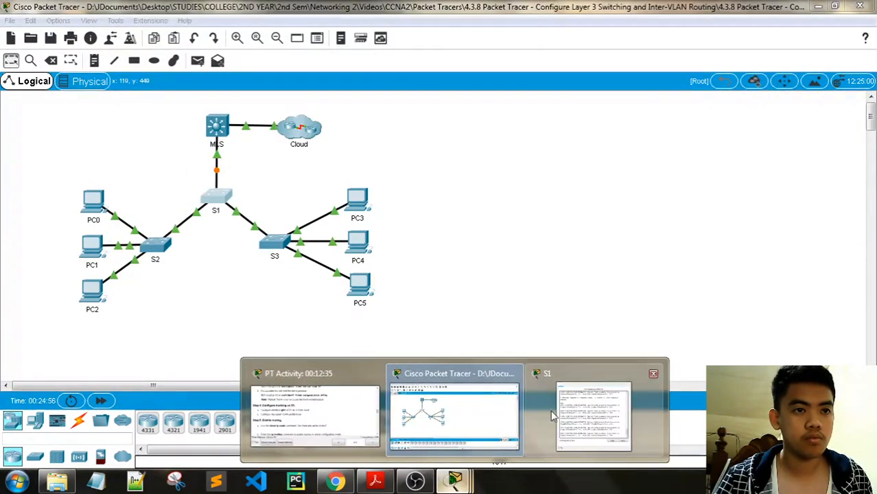
pyautogui.click(583, 415)
# - Enter global configuration on S1 with config t and select interface g0/1
pyautogui.press('Return')
pyautogui.press('Return')
pyautogui.press('Return')
pyautogui.press('Return')
pyautogui.press('Return')
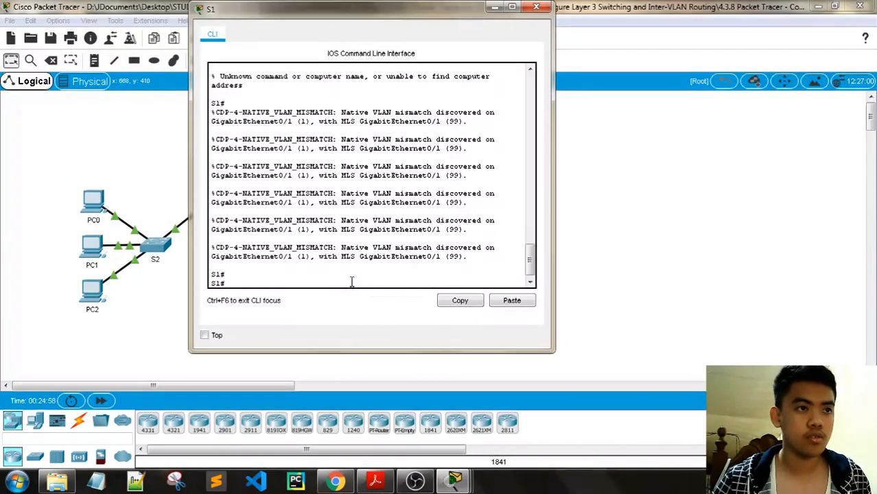
pyautogui.write('config t')
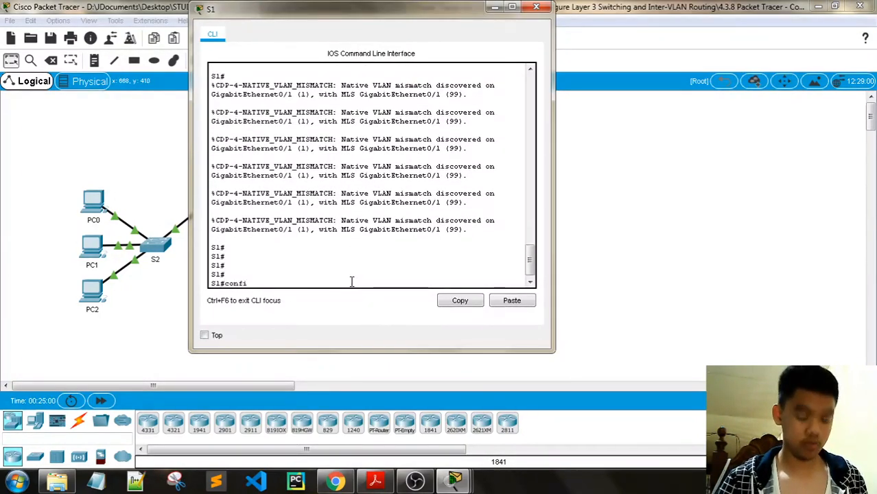
pyautogui.press('Return')
pyautogui.press('Return')
pyautogui.press('Return')
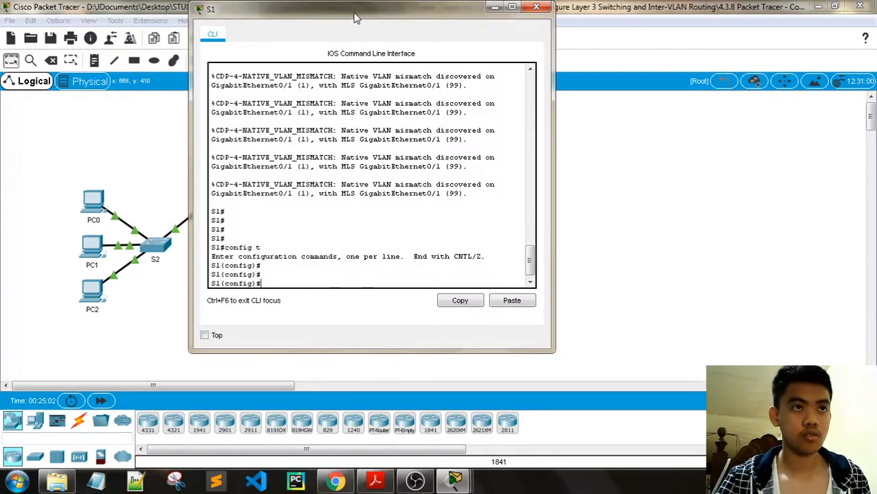
pyautogui.moveTo(355, 18); pyautogui.dragTo(203, 29)
pyautogui.moveTo(454, 481)
pyautogui.click(603, 412)
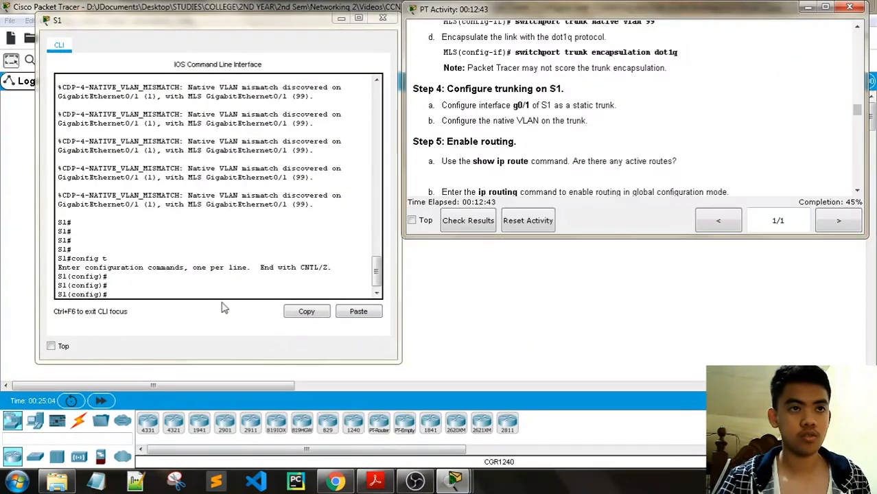
pyautogui.click(155, 295)
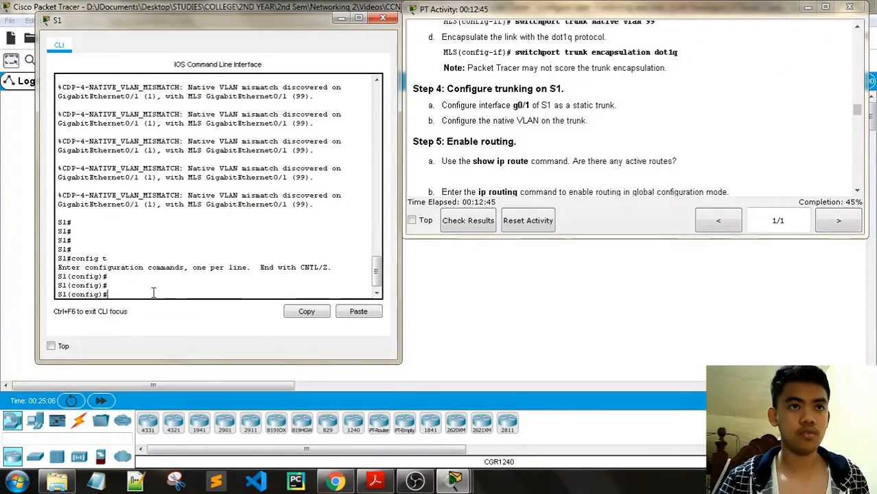
pyautogui.write('inter')
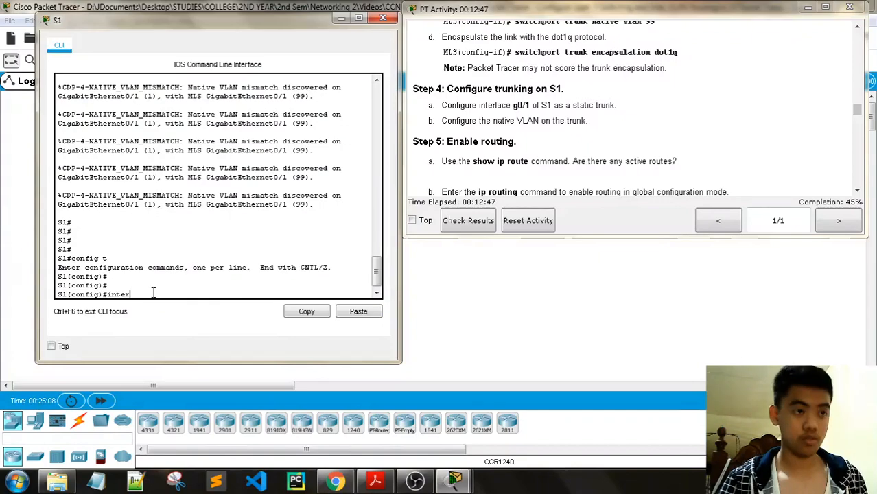
pyautogui.write('face g0')
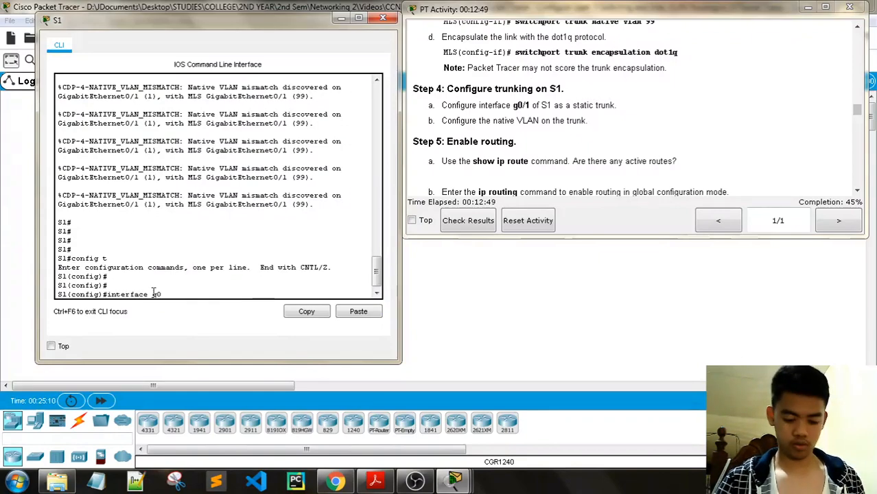
pyautogui.write('/1')
pyautogui.press('Return')
pyautogui.press('Return')
pyautogui.press('Return')
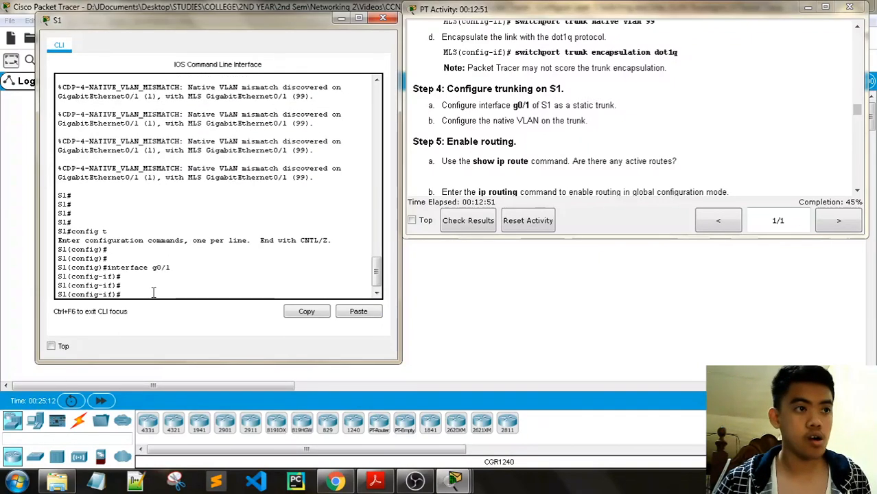
# - Make S1's g0/1 a static trunk with native VLAN 99
pyautogui.write('switchport mode')
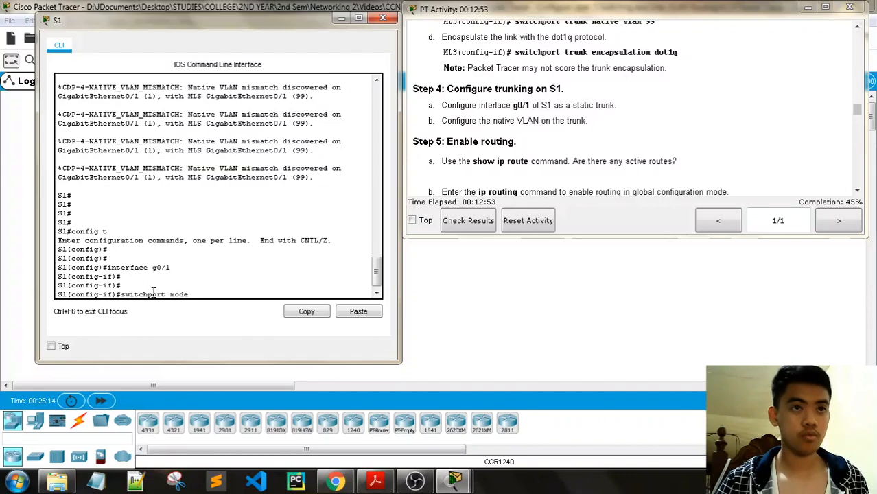
pyautogui.write(' trunk')
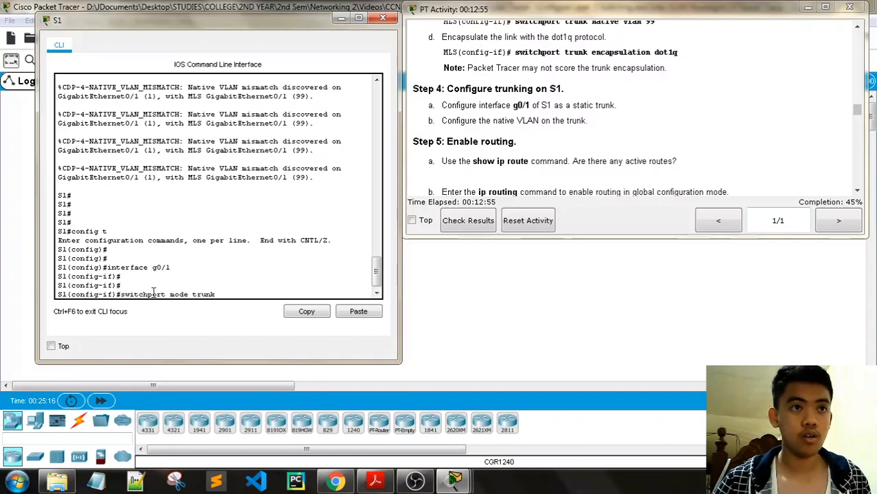
pyautogui.press('Return')
pyautogui.press('Return')
pyautogui.press('Return')
pyautogui.write('s')
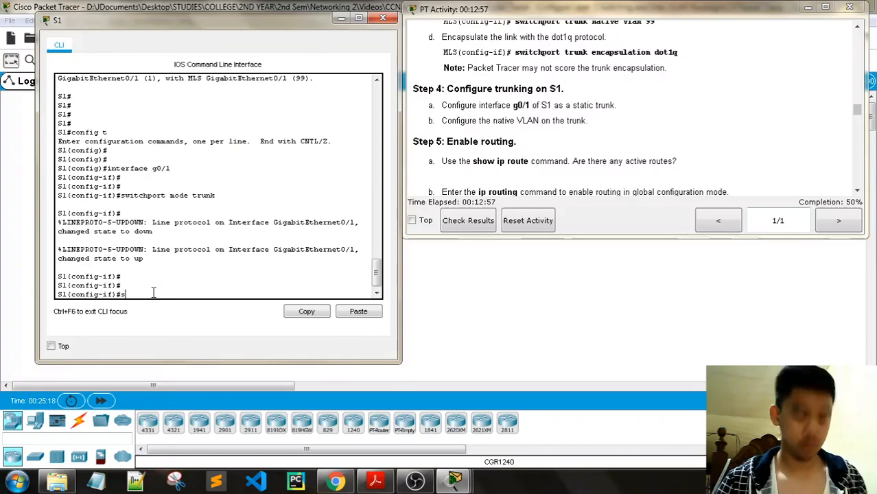
pyautogui.write('witchport ')
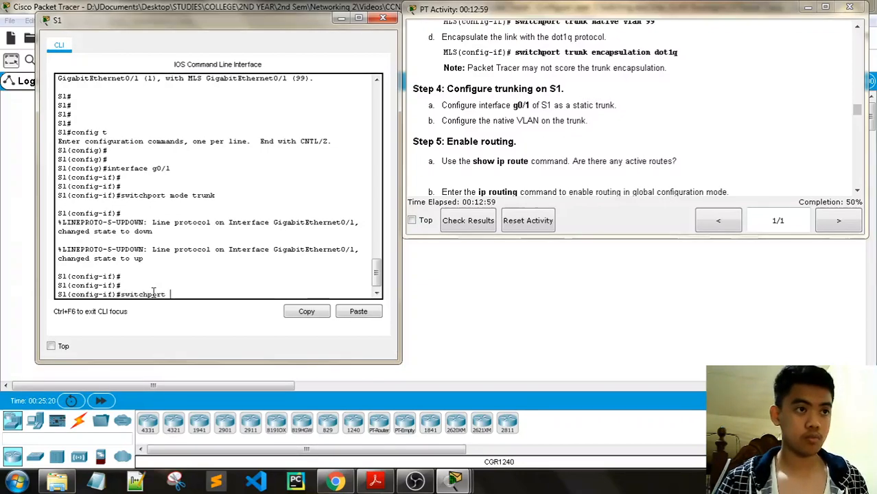
pyautogui.write('trunk nat')
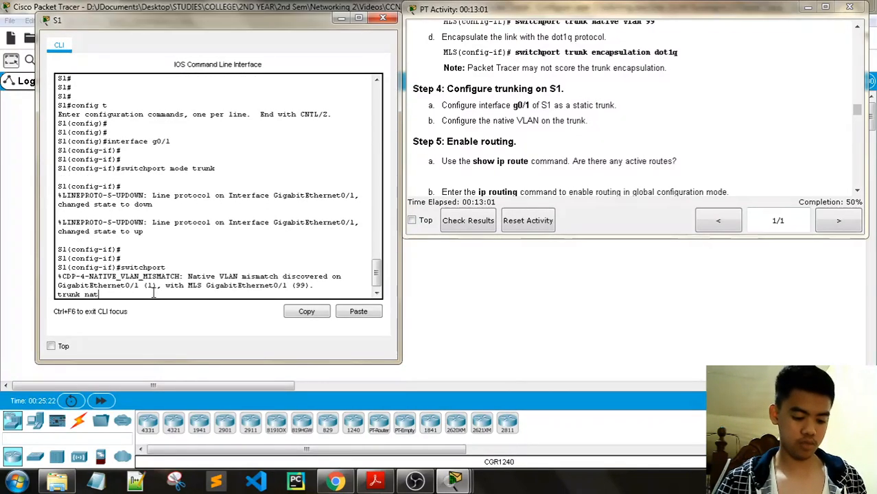
pyautogui.write('ive vlan')
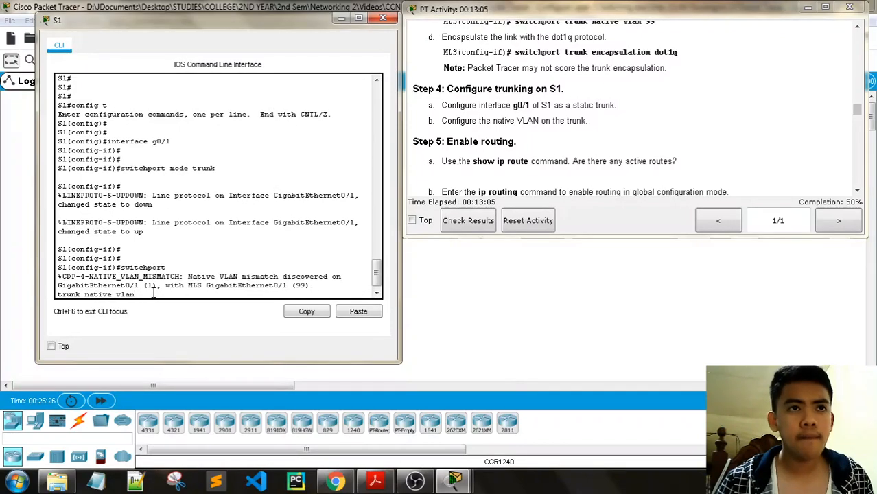
pyautogui.write(' 99')
pyautogui.scroll(3, 487, 186)
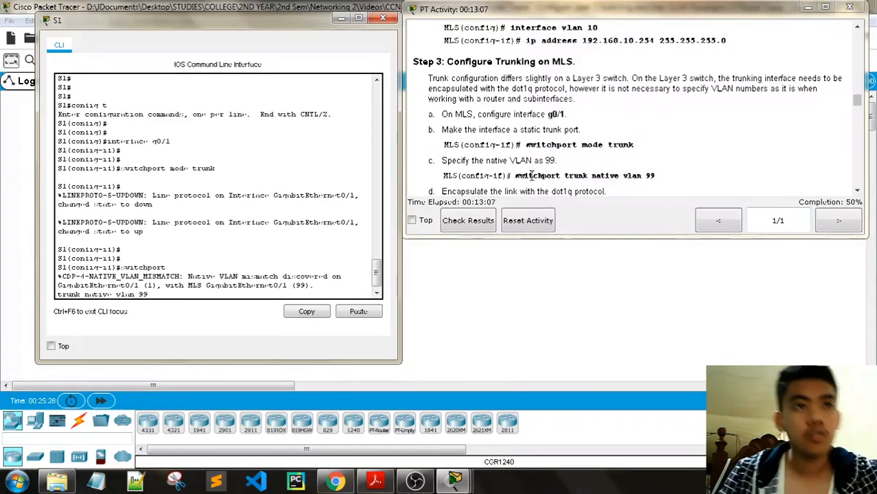
pyautogui.scroll(15, 532, 176)
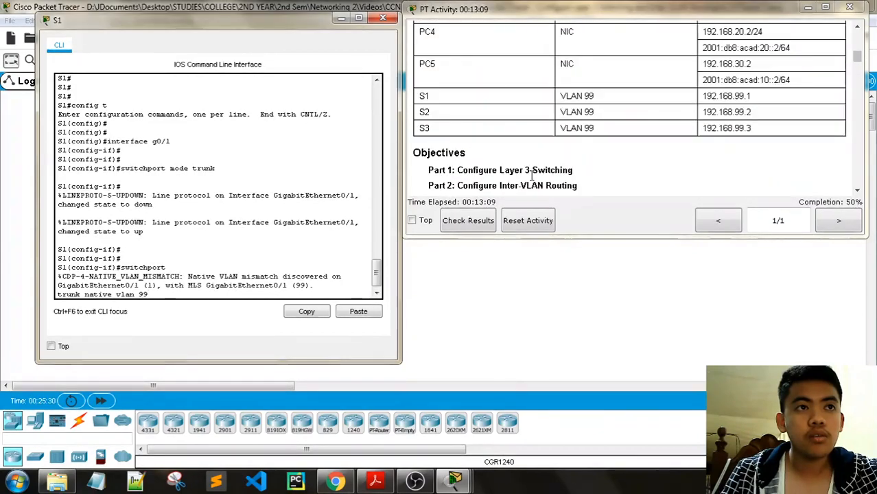
pyautogui.scroll(-15, 568, 113)
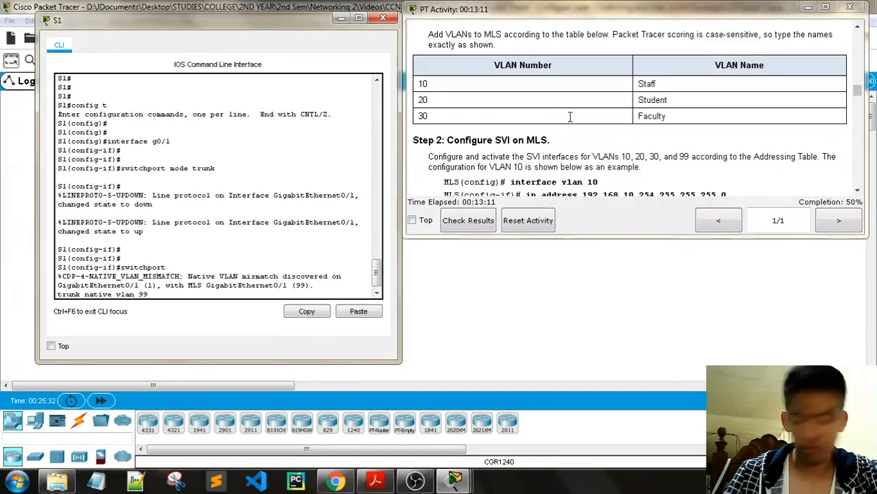
pyautogui.press('Return')
# - Apply no shutdown to S1's g0/1 interface
pyautogui.scroll(-10, 569, 117)
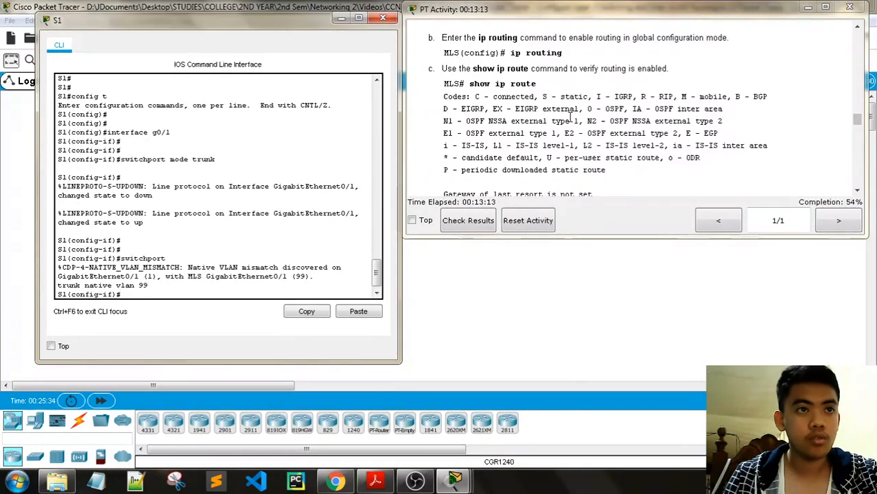
pyautogui.scroll(-2, 570, 117)
pyautogui.scroll(5, 570, 116)
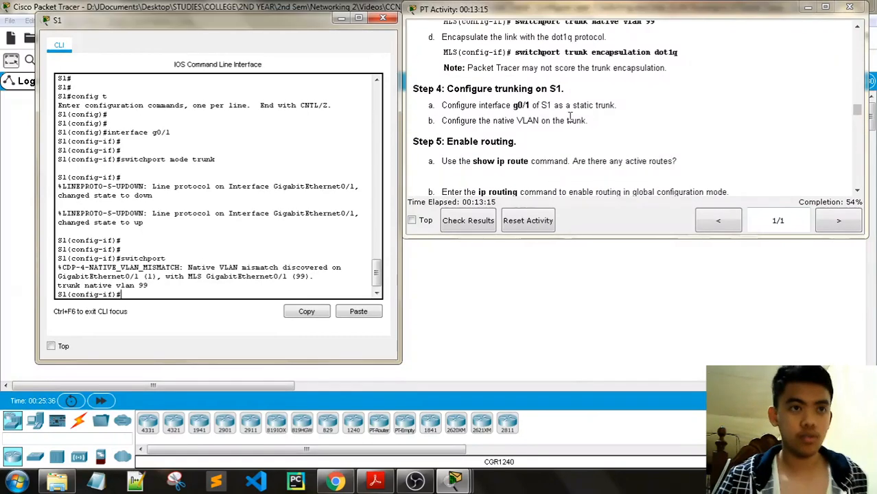
pyautogui.write('no shu')
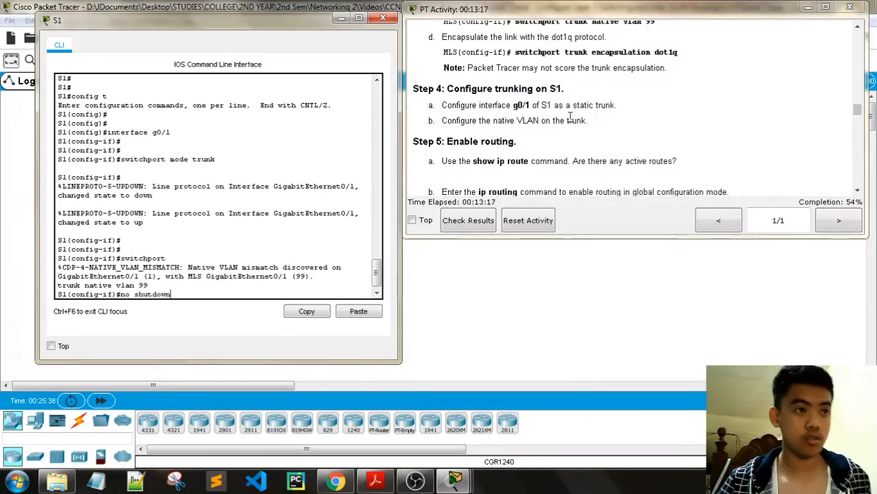
pyautogui.write('tdown')
pyautogui.press('Return')
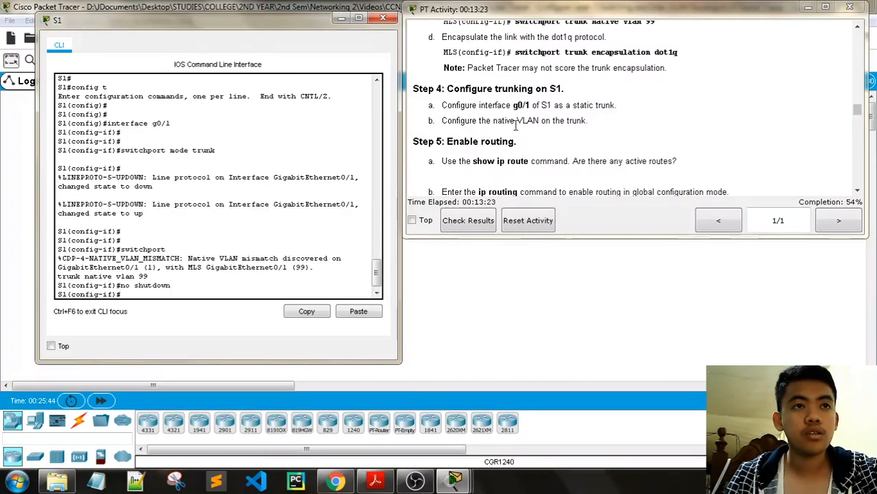
pyautogui.scroll(-1, 512, 157)
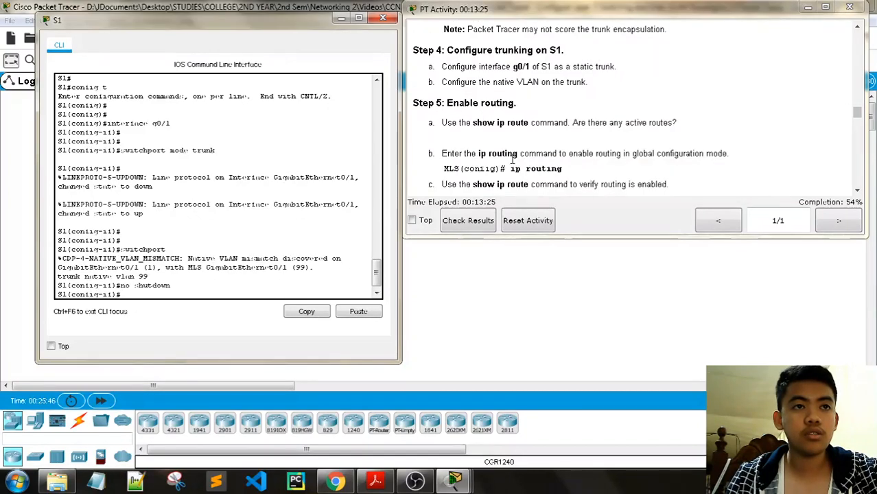
pyautogui.click(230, 274)
pyautogui.press('Return')
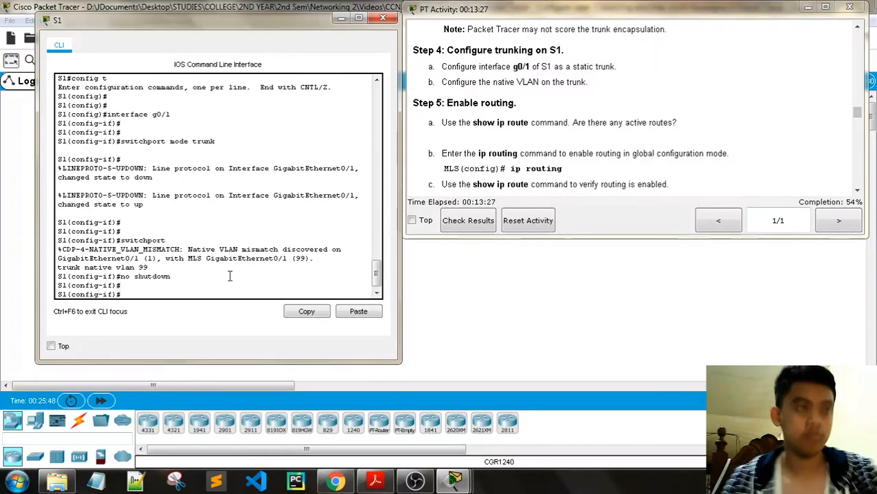
# - Exit to S1's privileged prompt, run show ip route (rejected), and close S1's console
pyautogui.write('end')
pyautogui.press('Return')
pyautogui.press('Return')
pyautogui.write('sjow')
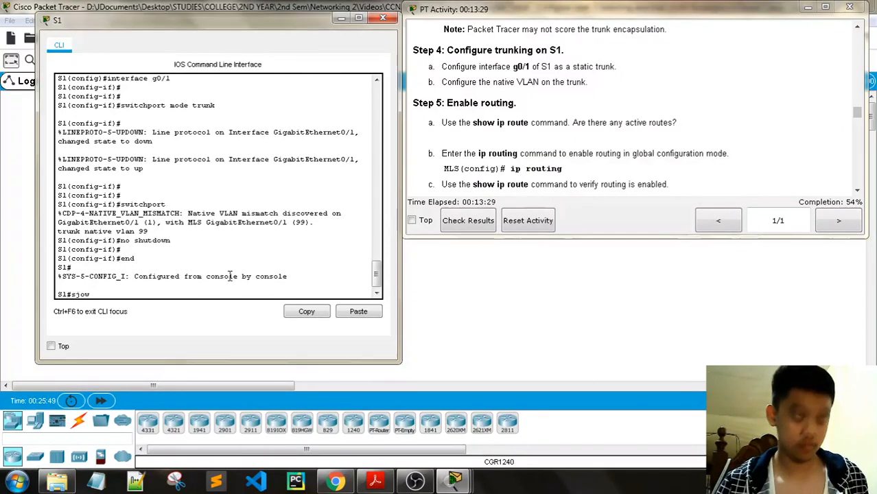
pyautogui.press('BackSpace')
pyautogui.press('BackSpace')
pyautogui.press('BackSpace')
pyautogui.write('h')
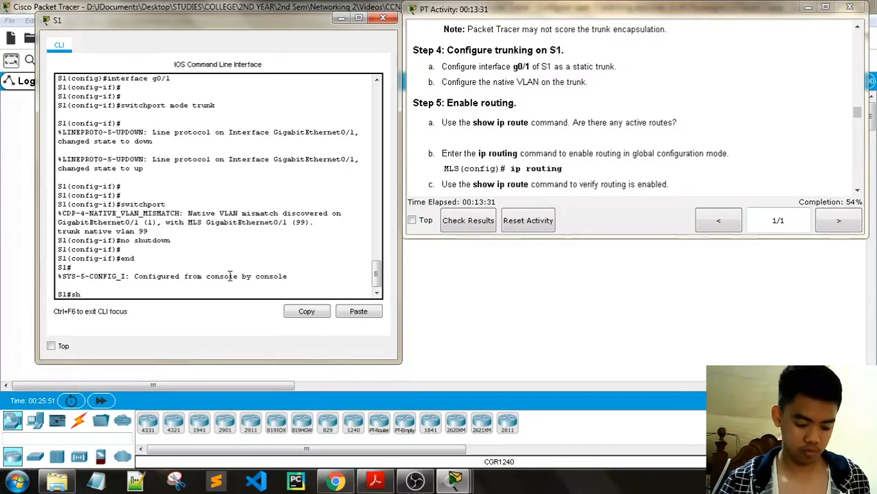
pyautogui.write('ow ip route')
pyautogui.press('Return')
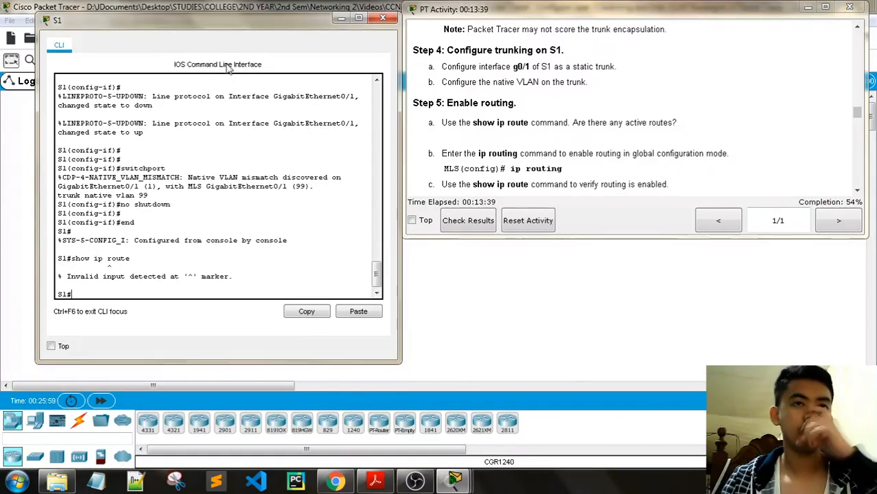
pyautogui.click(378, 22)
# - On the MLS CLI, exit to privileged mode and run show ip route, which shows no active routes yet
pyautogui.click(217, 130)
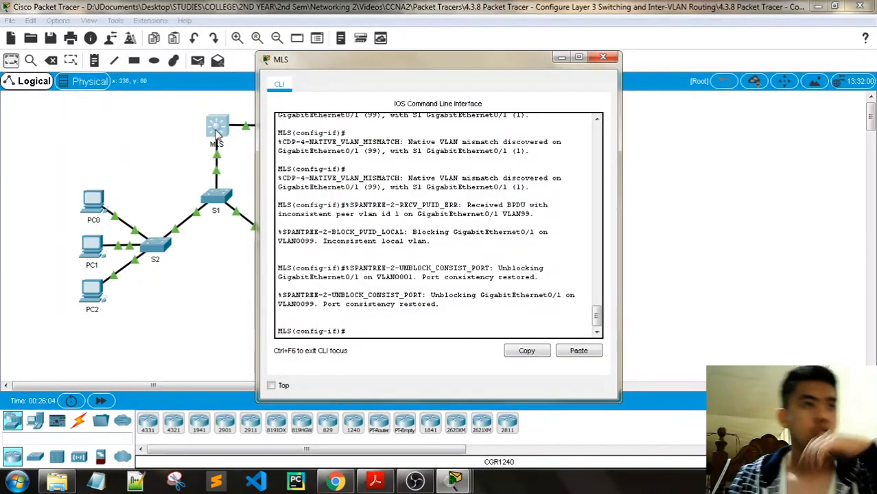
pyautogui.moveTo(399, 74); pyautogui.dragTo(188, 54)
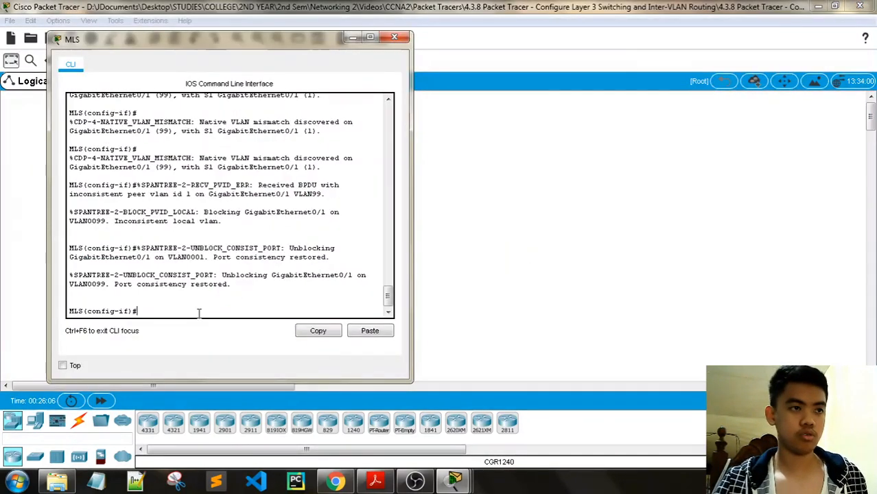
pyautogui.write('end')
pyautogui.press('Return')
pyautogui.write('show ')
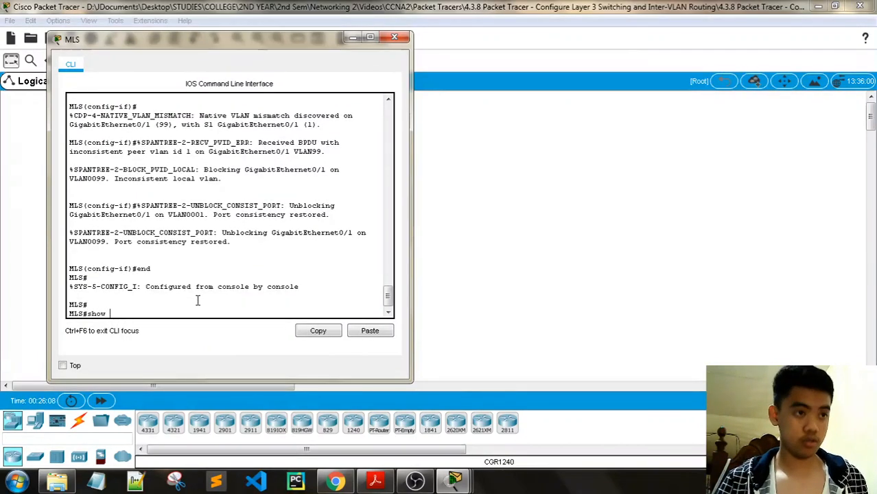
pyautogui.write('ip route')
pyautogui.press('Return')
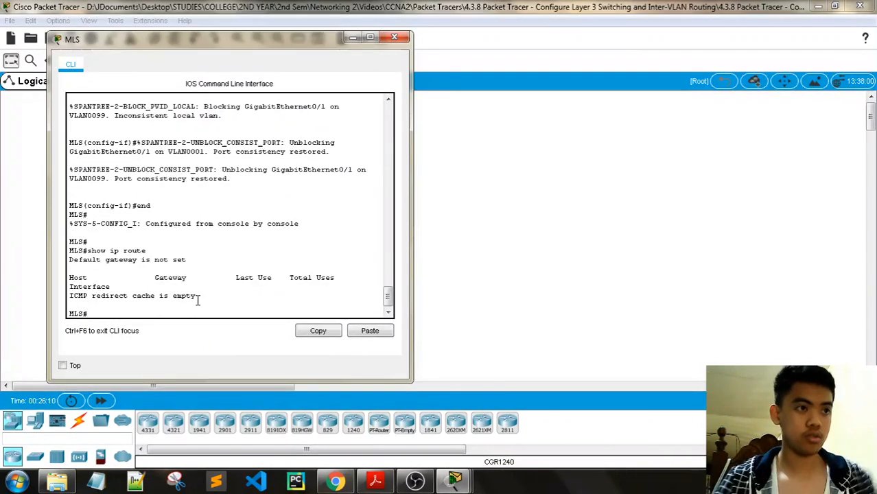
# - Review the PT Activity instructions, then return to the MLS console
pyautogui.moveTo(454, 480)
pyautogui.click(316, 419)
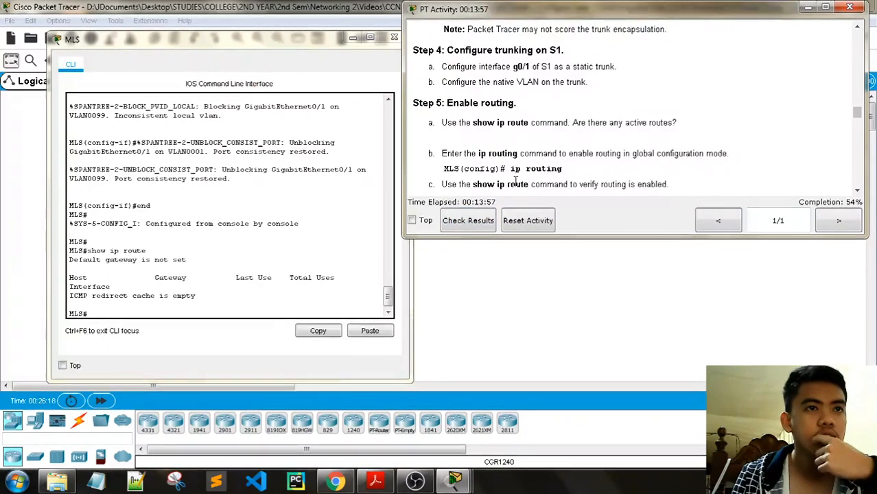
pyautogui.scroll(-1, 549, 190)
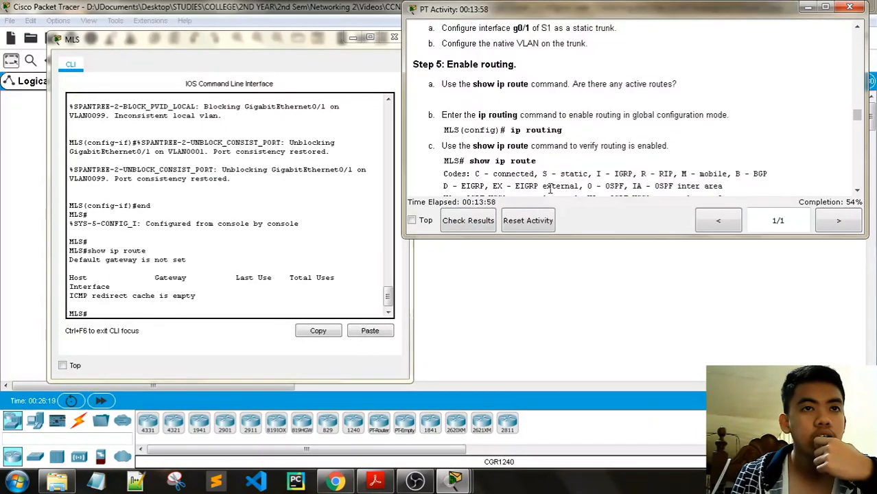
pyautogui.click(164, 310)
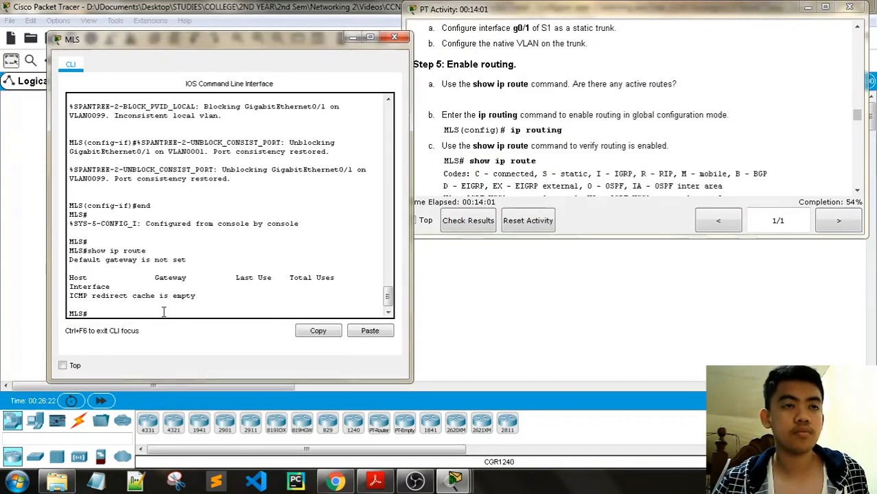
# - Enter config t, issue ip routing on the MLS, and end back to the privileged prompt
pyautogui.press('Return')
pyautogui.press('Return')
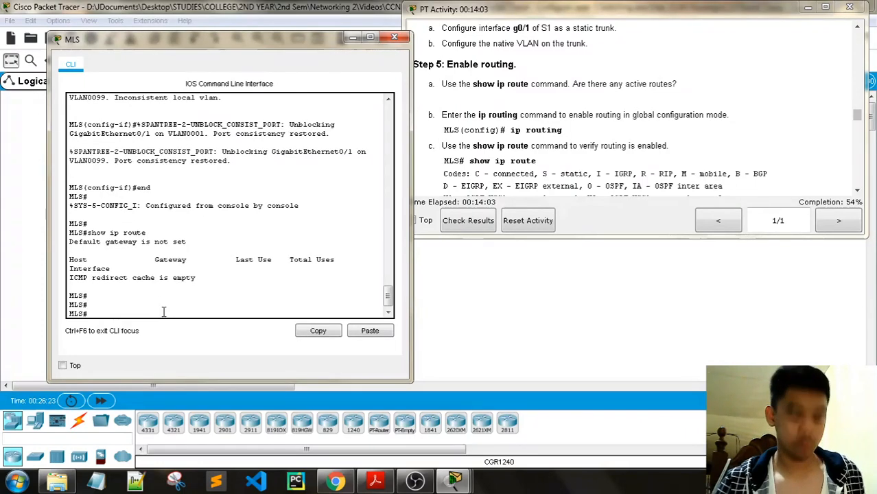
pyautogui.write('config t')
pyautogui.press('Return')
pyautogui.press('Return')
pyautogui.press('Return')
pyautogui.press('Return')
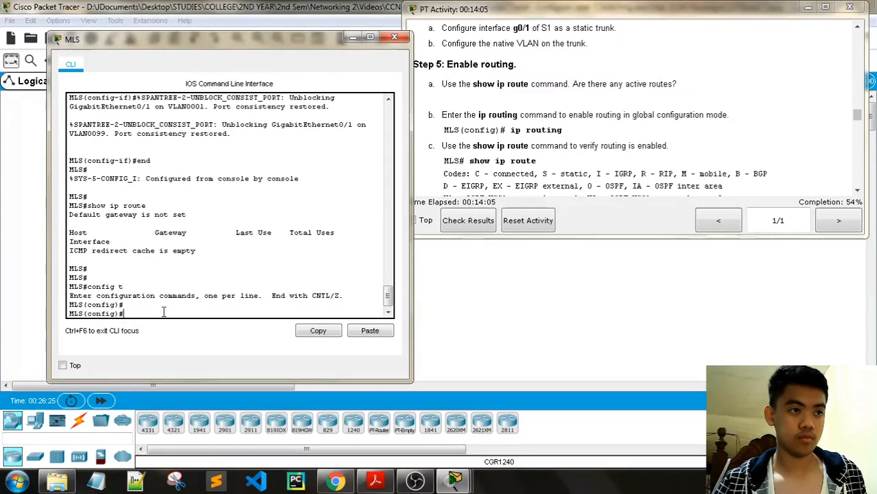
pyautogui.write('ip')
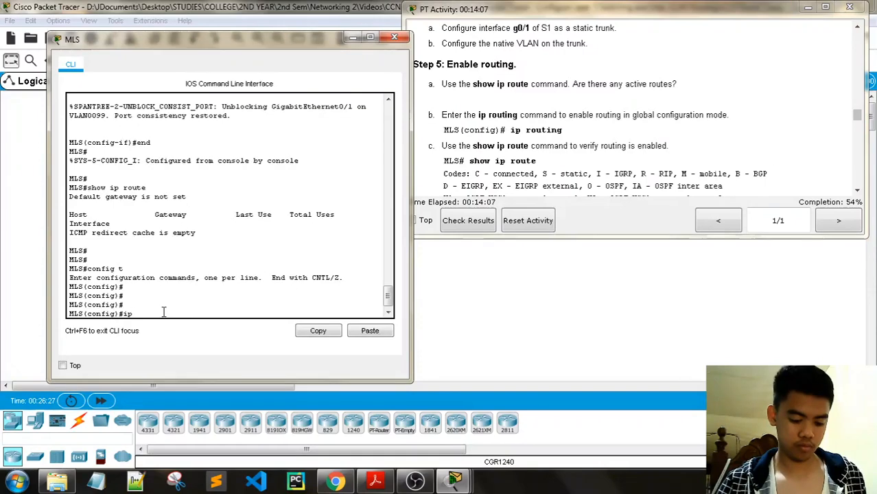
pyautogui.write(' routing')
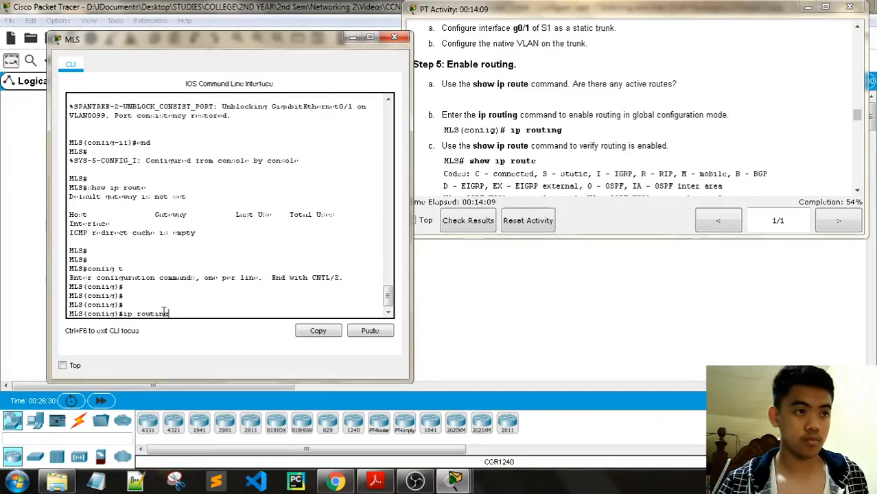
pyautogui.press('Return')
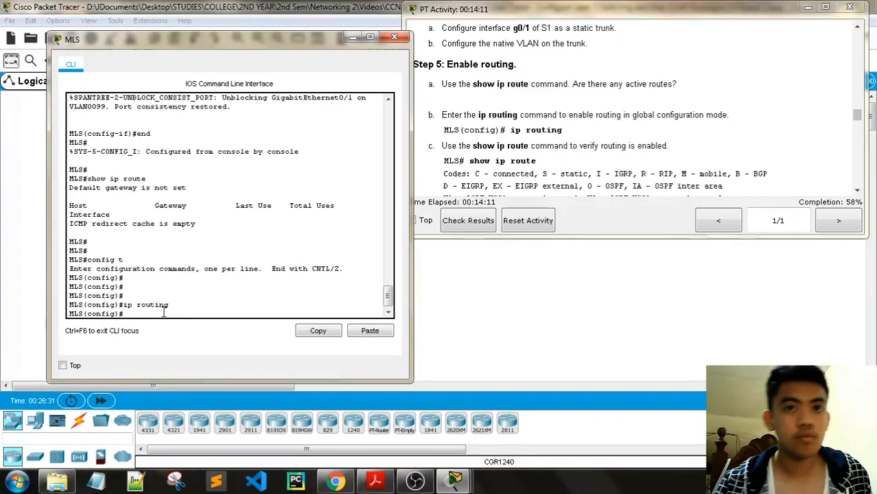
pyautogui.scroll(-3, 472, 162)
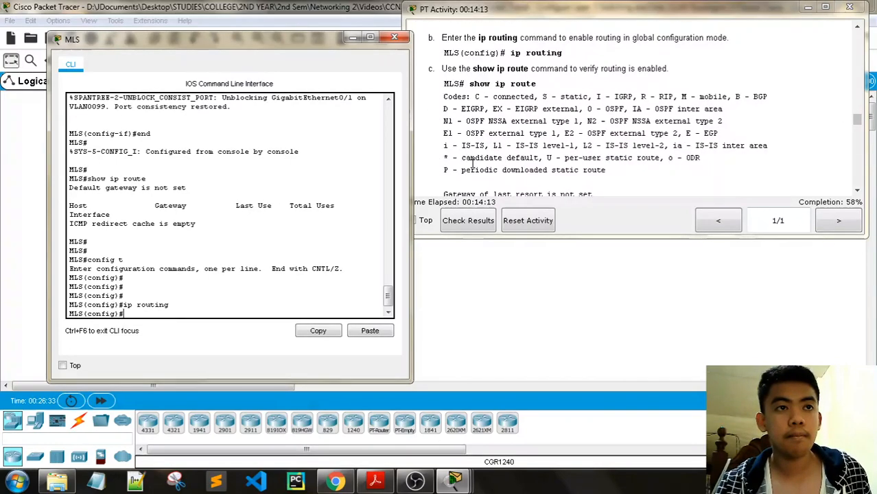
pyautogui.write('end')
pyautogui.press('Return')
pyautogui.press('Return')
pyautogui.press('Return')
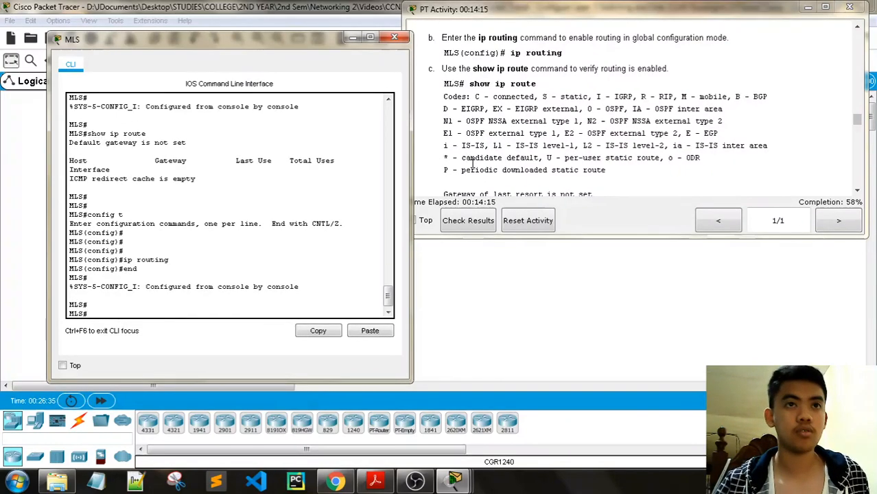
pyautogui.scroll(3, 683, 74)
pyautogui.scroll(-3, 709, 129)
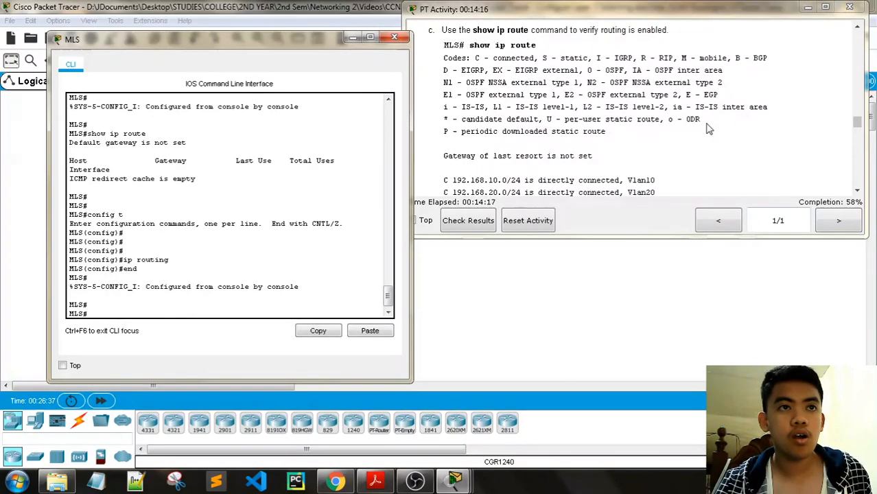
# - Run show ip route on the MLS and widen its console to read the connected routes
pyautogui.write('show')
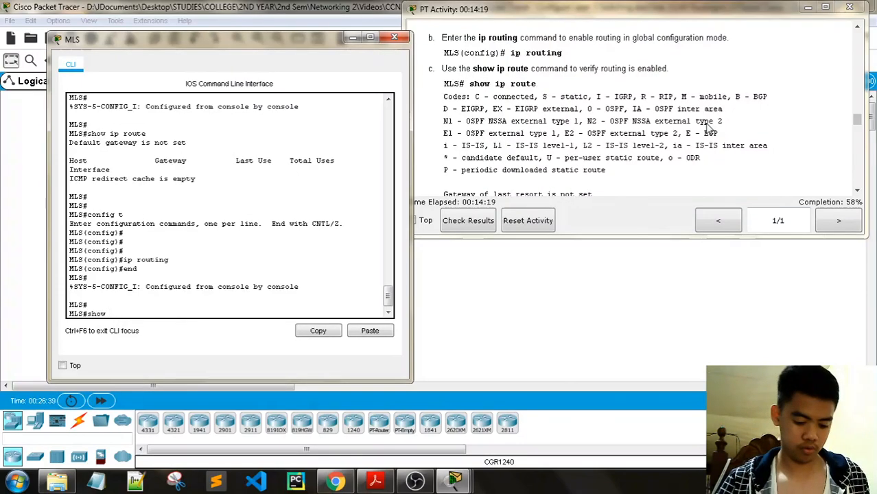
pyautogui.write(' ip route')
pyautogui.press('Return')
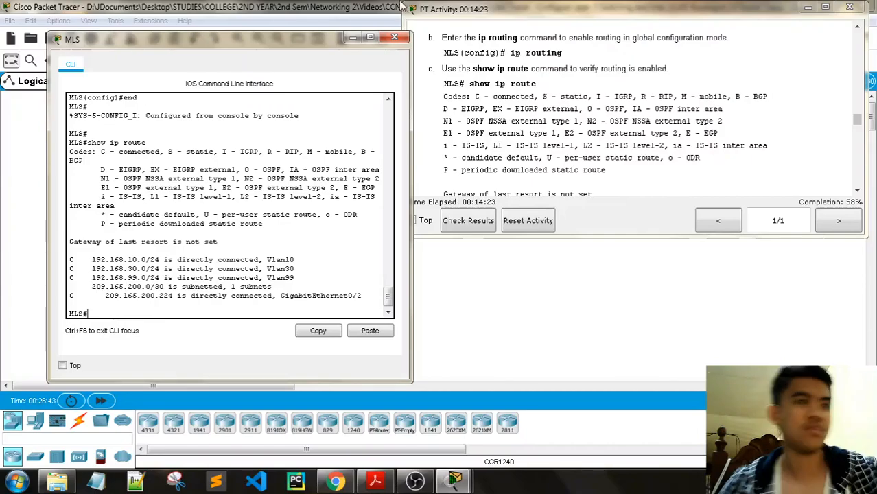
pyautogui.moveTo(47, 159); pyautogui.dragTo(8, 158)
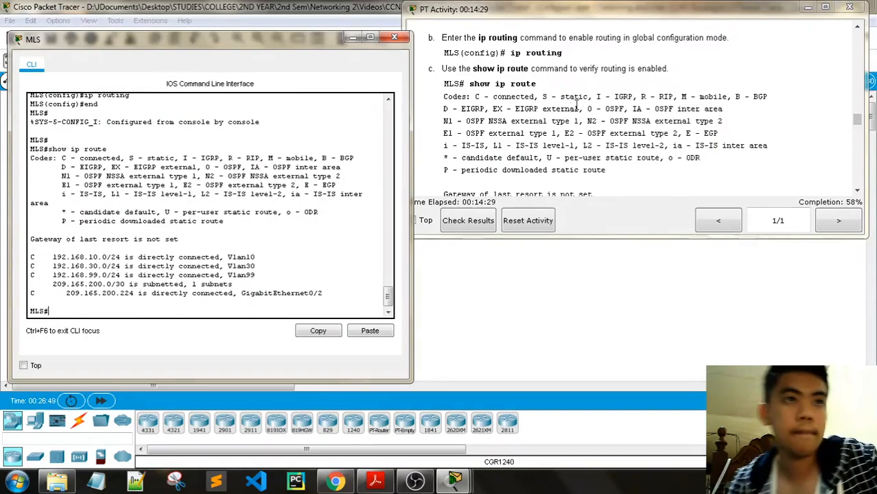
# - Scroll the activity instructions down to Step 6
pyautogui.scroll(-1, 577, 106)
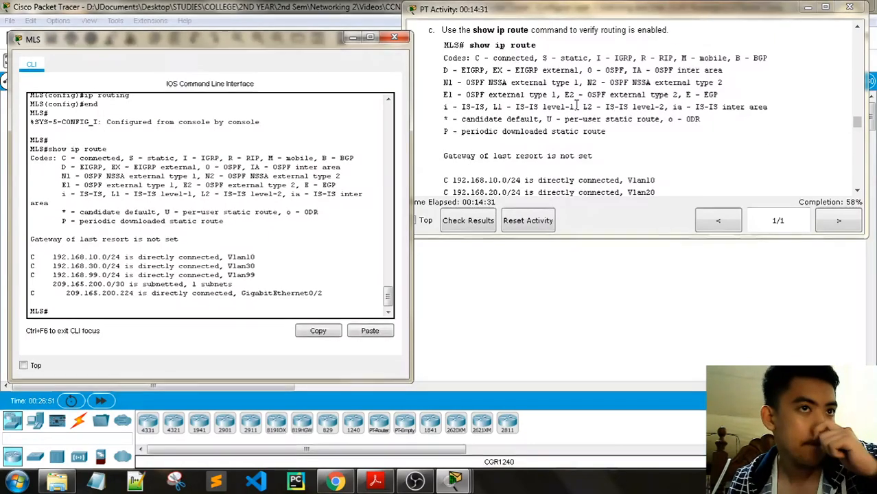
pyautogui.scroll(-1, 576, 107)
pyautogui.scroll(-1, 576, 106)
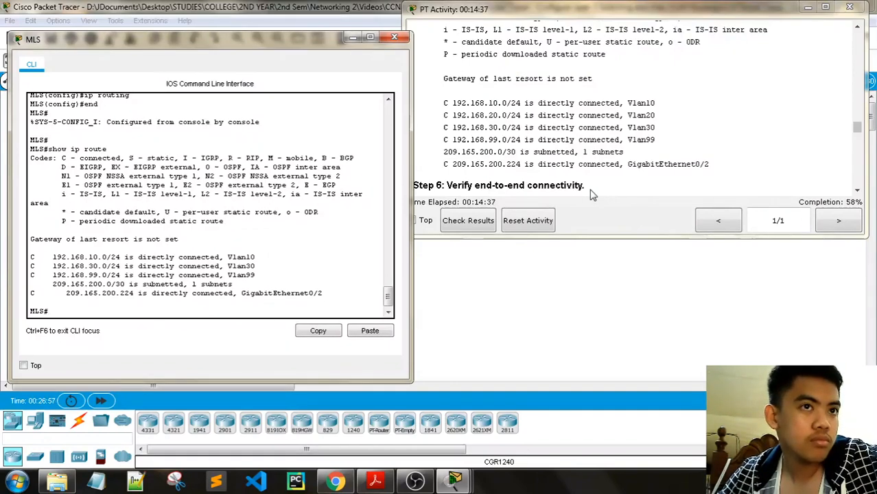
pyautogui.scroll(-2, 619, 165)
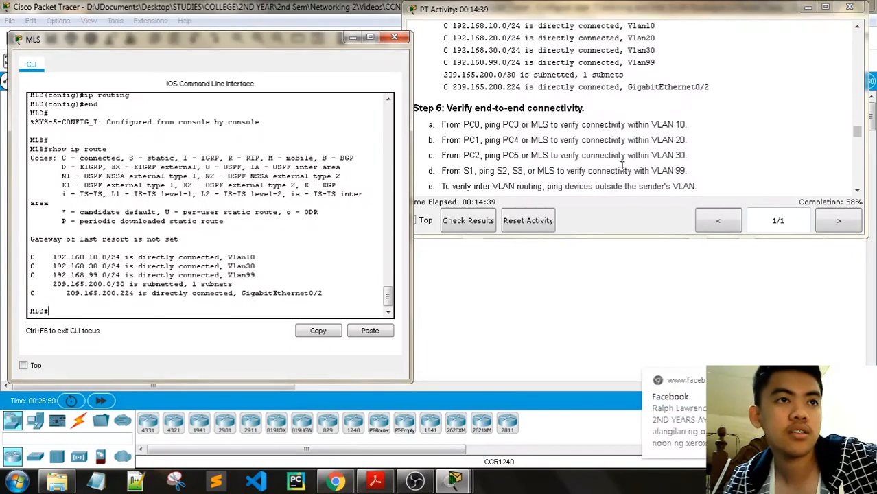
pyautogui.scroll(-1, 622, 164)
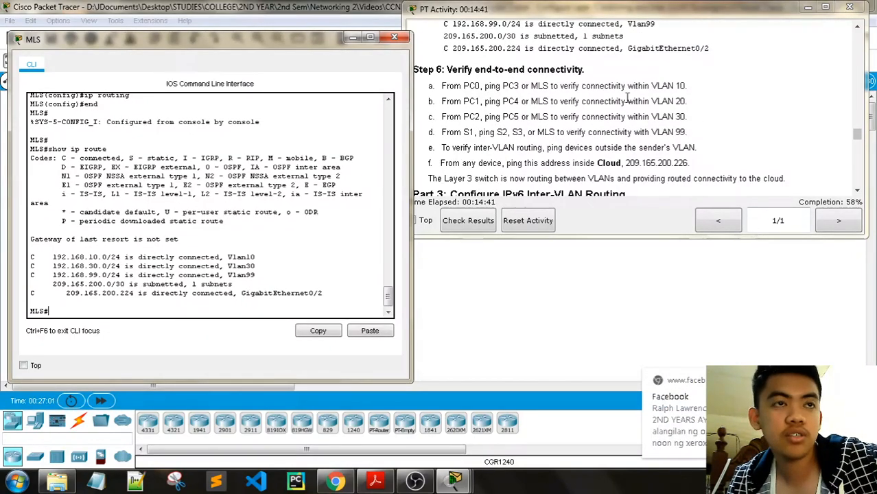
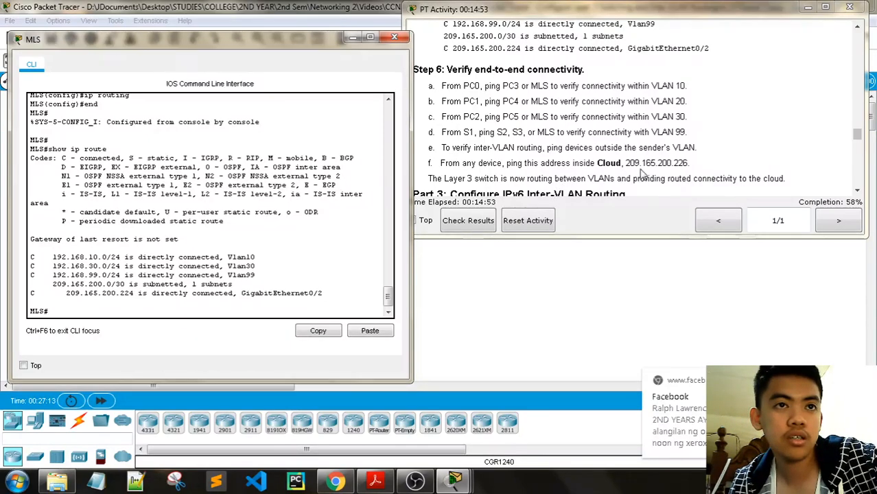
# - Select the Cloud address 209.165.200.226 in Step 6 item f of the instructions
pyautogui.moveTo(689, 163); pyautogui.dragTo(613, 163)
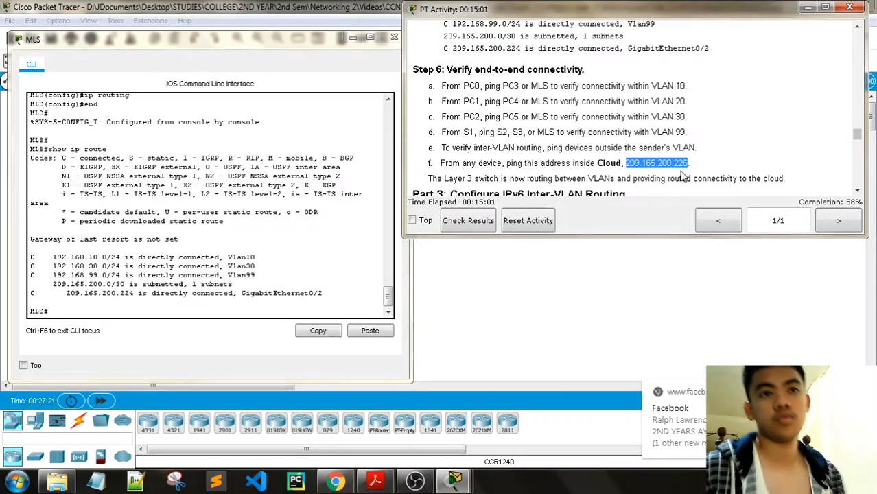
# - Close the MLS console and open PC0's Command Prompt
pyautogui.click(392, 38)
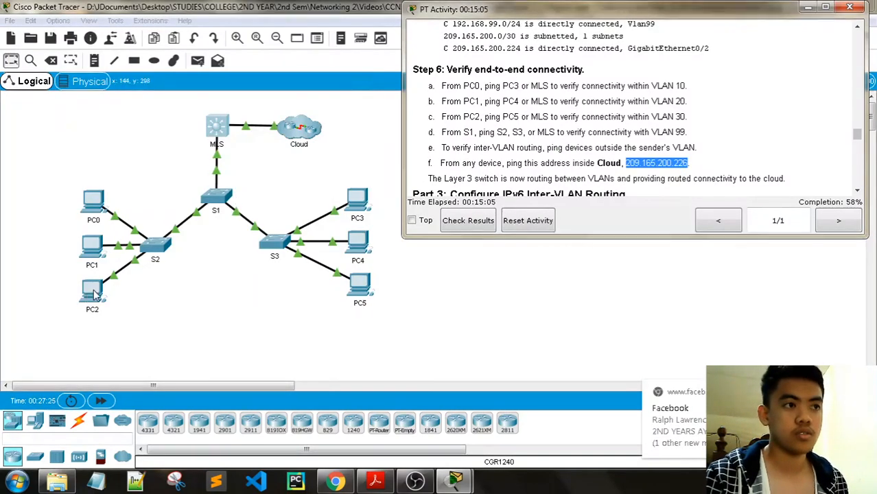
pyautogui.click(93, 201)
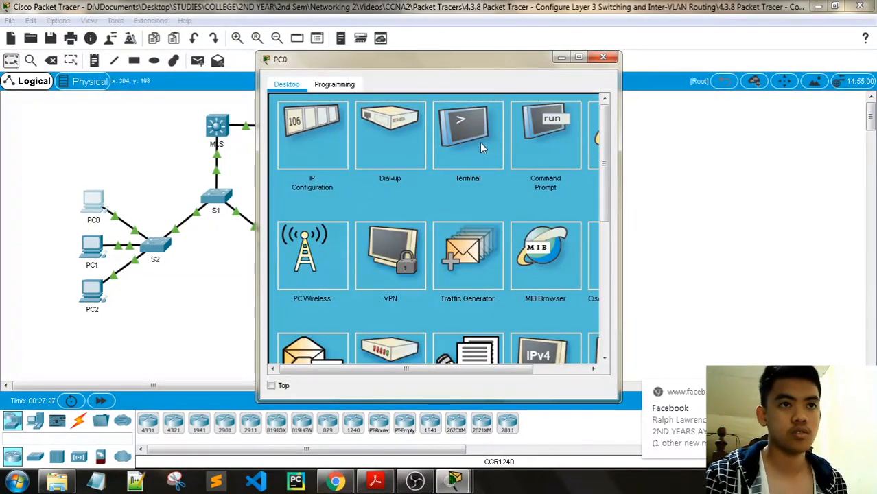
pyautogui.click(545, 137)
# - Ping 209.165.200.226 from PC0, getting 4 of 4 replies with 0% loss
pyautogui.write('ping')
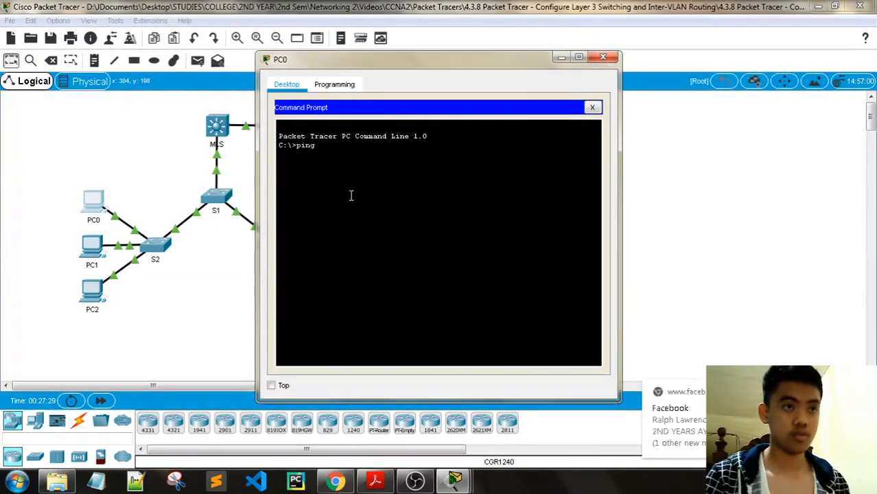
pyautogui.rightClick(321, 149)
pyautogui.click(350, 170)
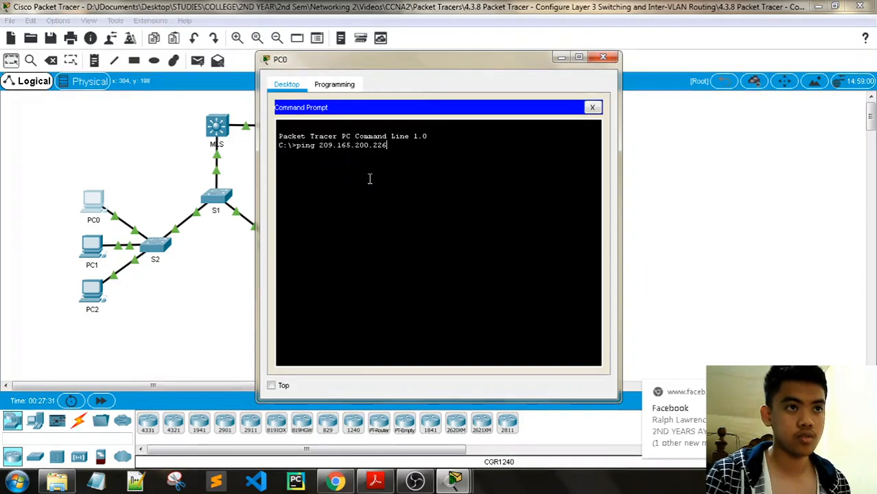
pyautogui.press('Return')
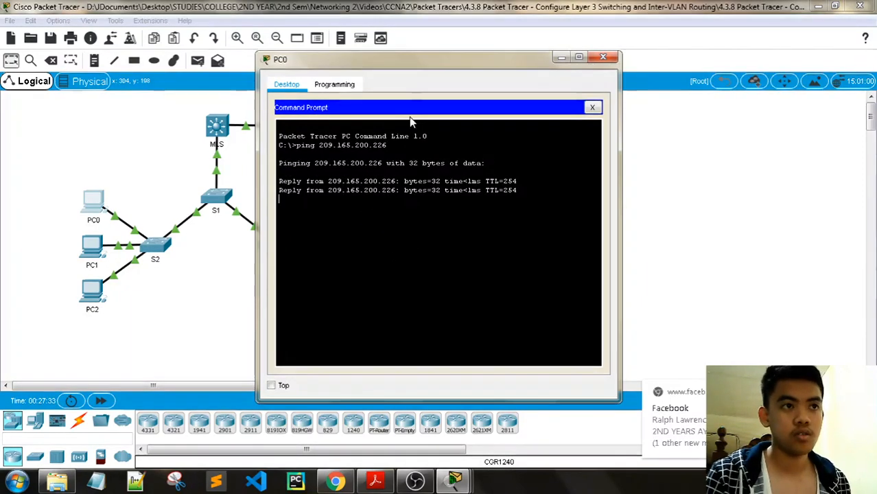
pyautogui.moveTo(412, 64); pyautogui.dragTo(569, 62)
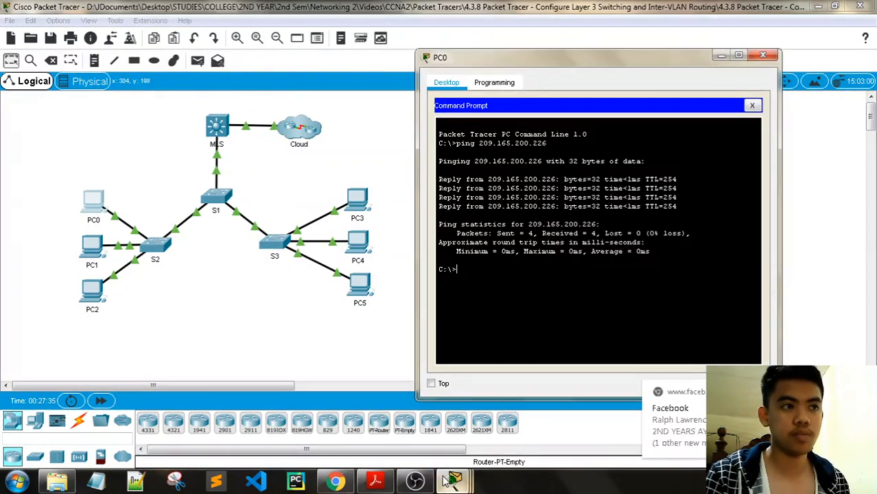
# - Bring the activity instructions forward and minimize PC0's window
pyautogui.moveTo(455, 483)
pyautogui.click(314, 411)
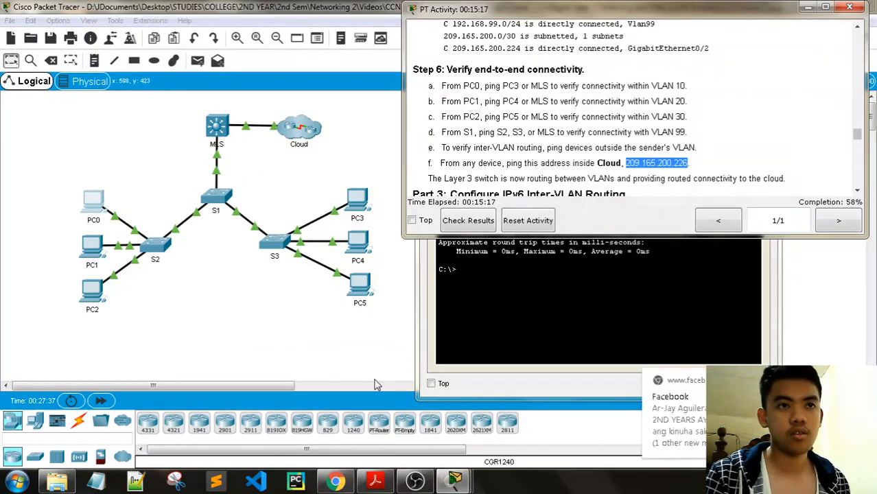
pyautogui.scroll(-2, 587, 161)
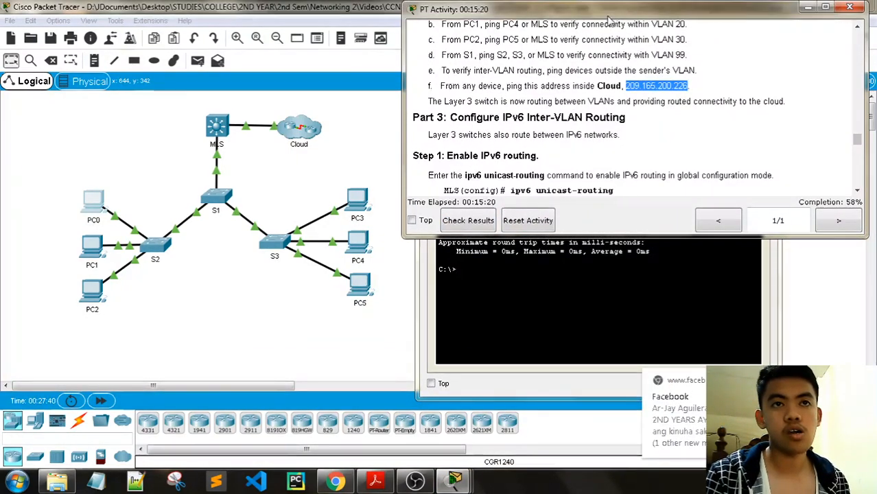
pyautogui.click(419, 301)
pyautogui.moveTo(500, 67); pyautogui.dragTo(104, 25)
pyautogui.click(326, 13)
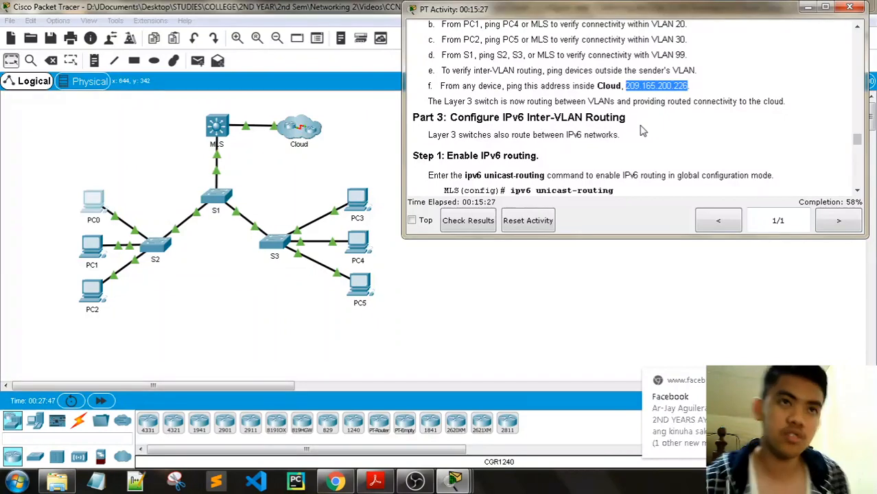
# - Read through the instructions down to Part 3 Step 1, ipv6 unicast-routing on the MLS
pyautogui.scroll(1, 642, 130)
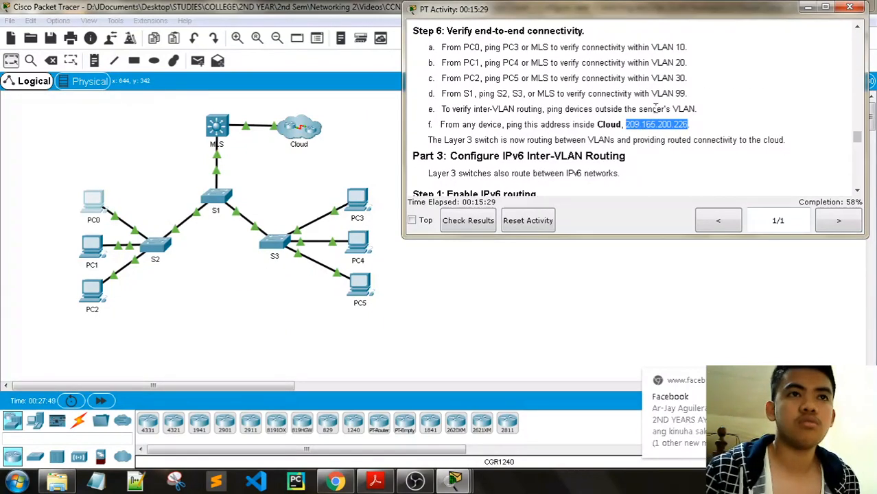
pyautogui.moveTo(688, 93); pyautogui.dragTo(421, 46)
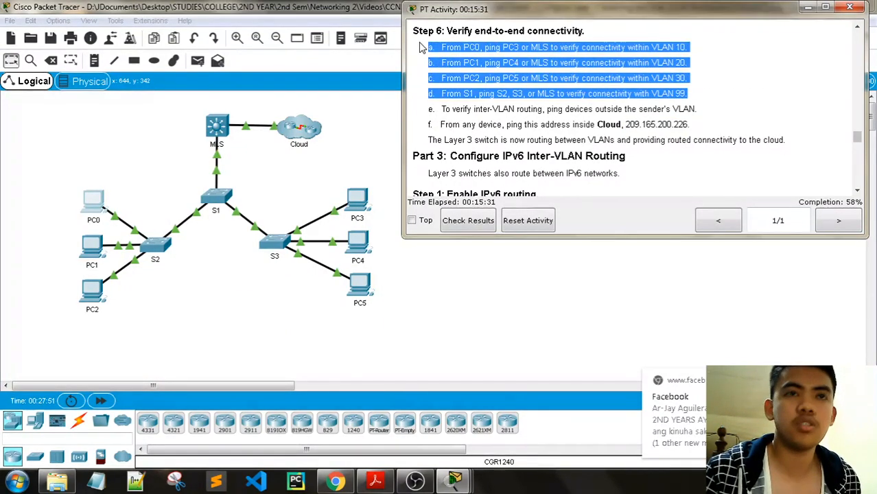
pyautogui.click(534, 87)
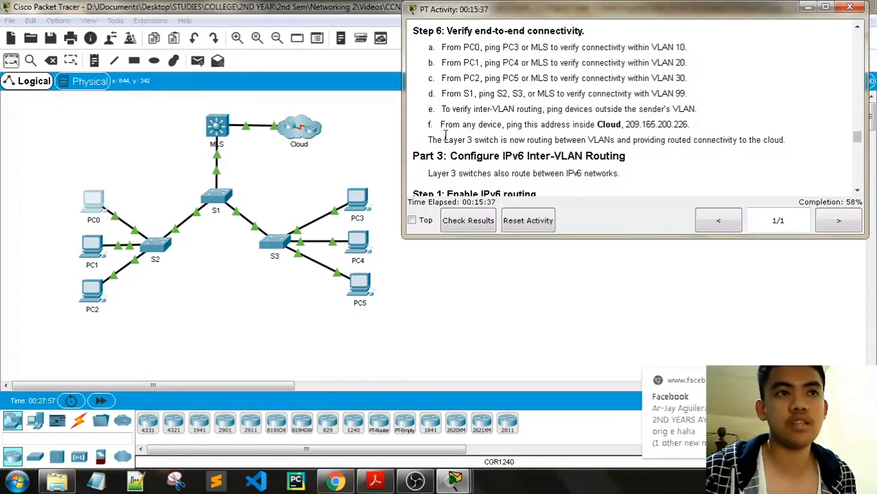
pyautogui.moveTo(433, 138); pyautogui.dragTo(769, 140)
pyautogui.click(640, 167)
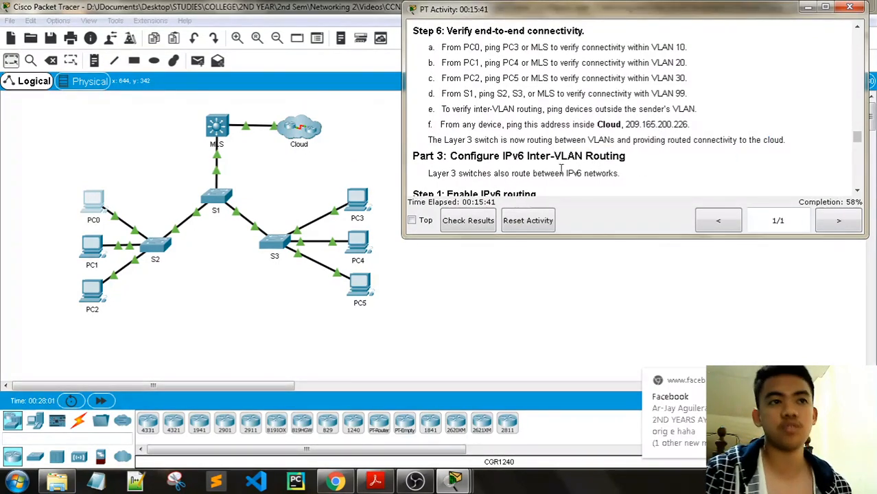
pyautogui.scroll(-1, 563, 169)
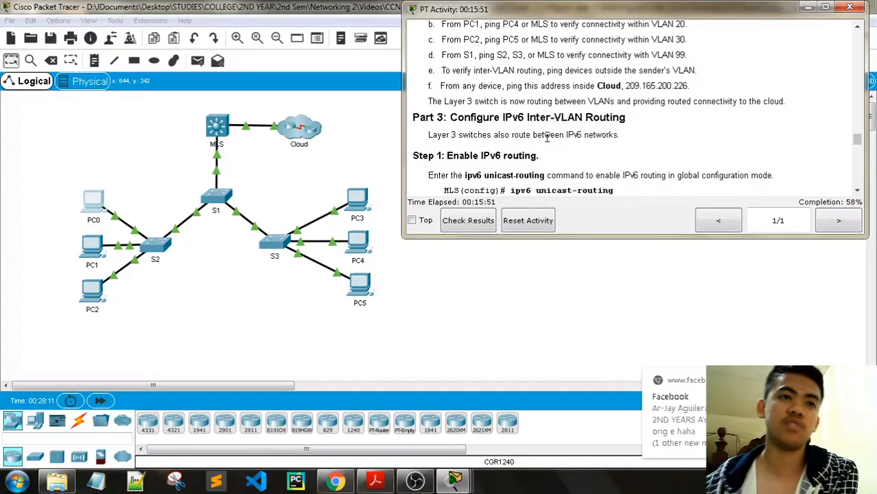
pyautogui.scroll(-2, 439, 87)
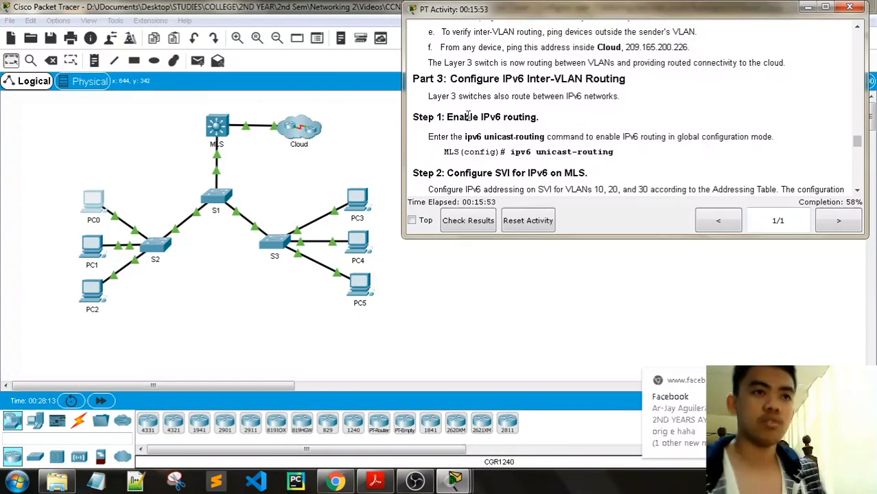
# - Reopen the MLS command line and close PC0's window
pyautogui.click(217, 127)
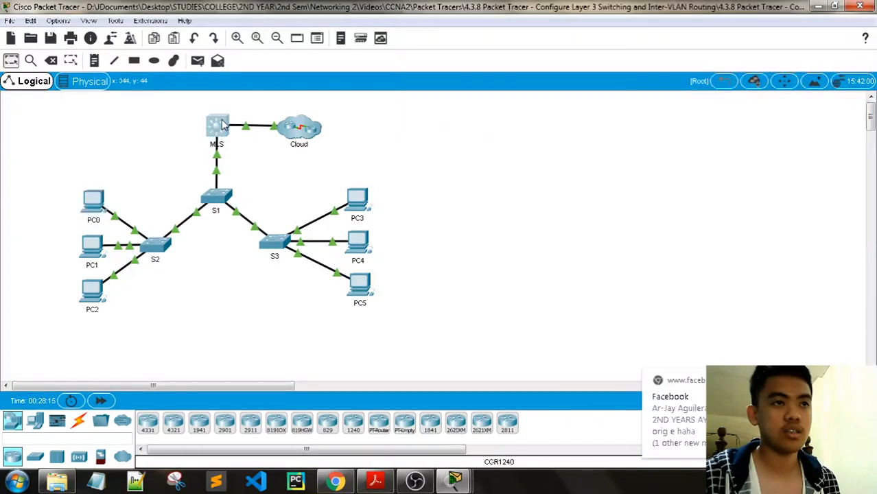
pyautogui.moveTo(275, 60); pyautogui.dragTo(48, 51)
pyautogui.moveTo(454, 480)
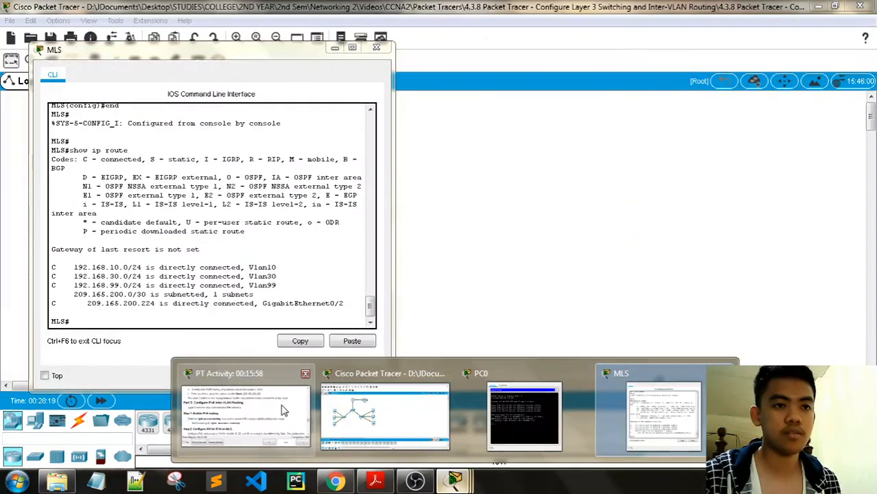
pyautogui.click(582, 374)
pyautogui.click(367, 363)
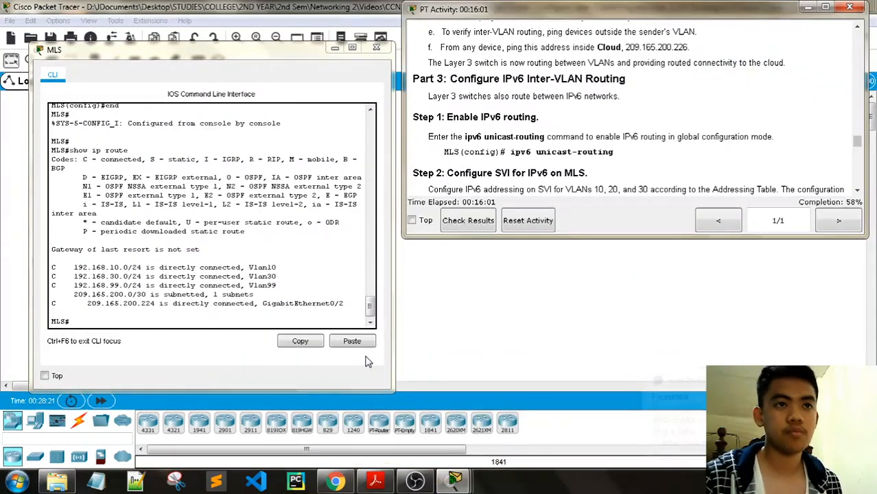
pyautogui.click(127, 326)
pyautogui.write(']]')
pyautogui.press('Return')
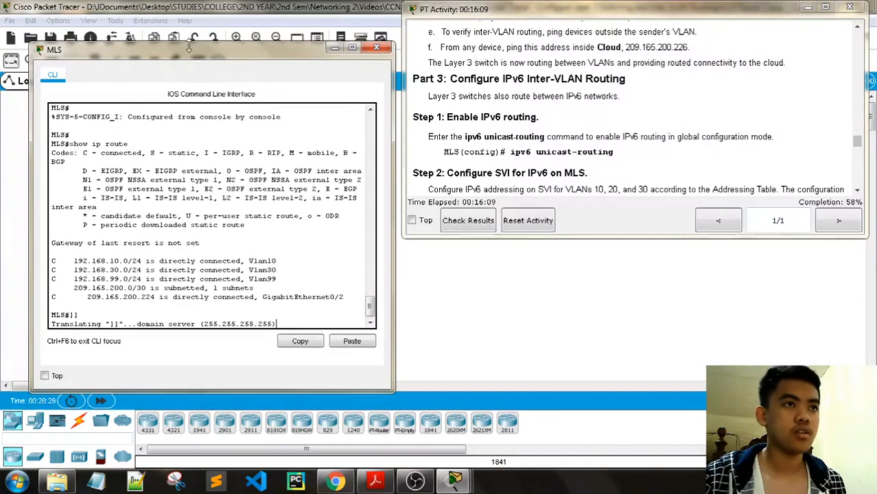
# - Place the MLS console beside the activity instructions at a fresh MLS# prompt
pyautogui.moveTo(192, 55); pyautogui.dragTo(362, 46)
pyautogui.click(110, 399)
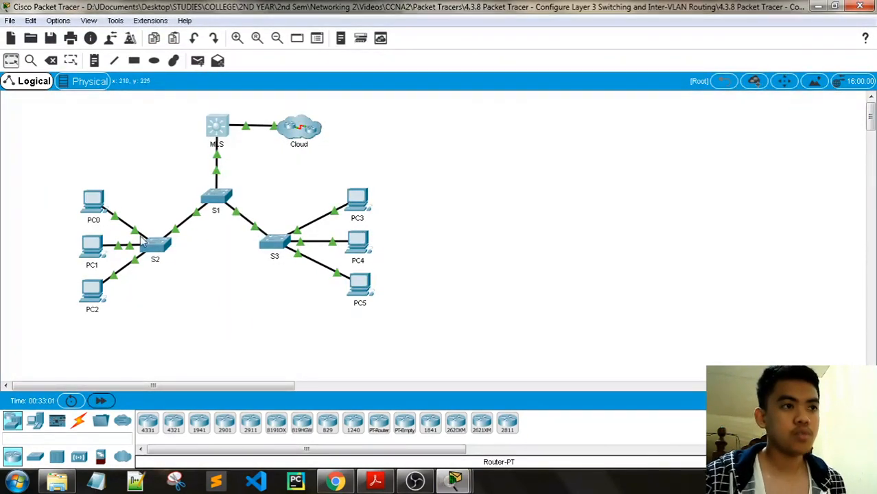
pyautogui.moveTo(455, 480)
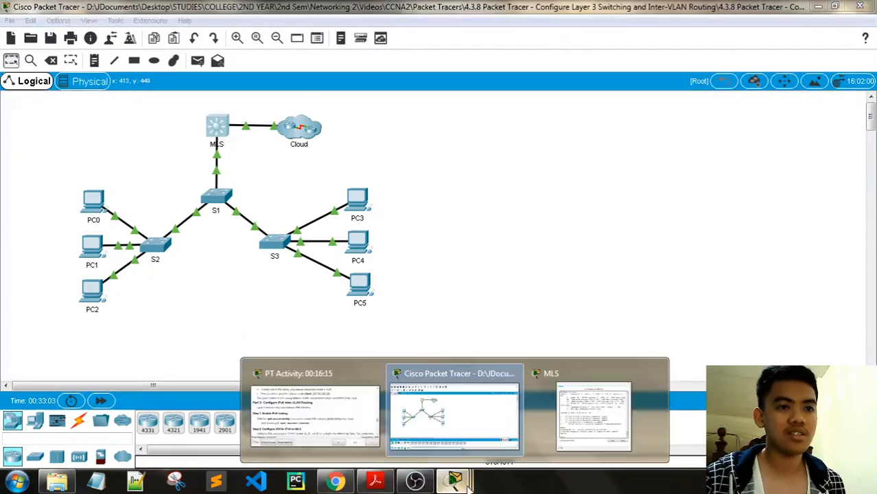
pyautogui.click(334, 413)
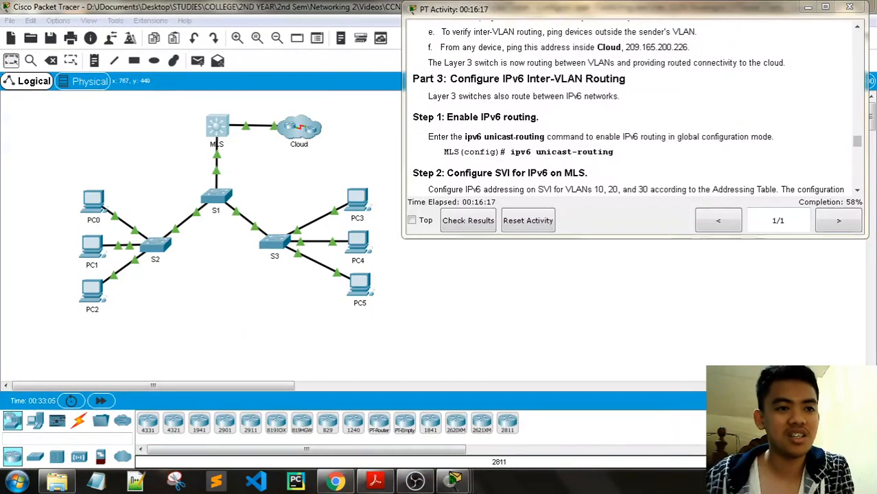
pyautogui.moveTo(455, 480)
pyautogui.click(556, 430)
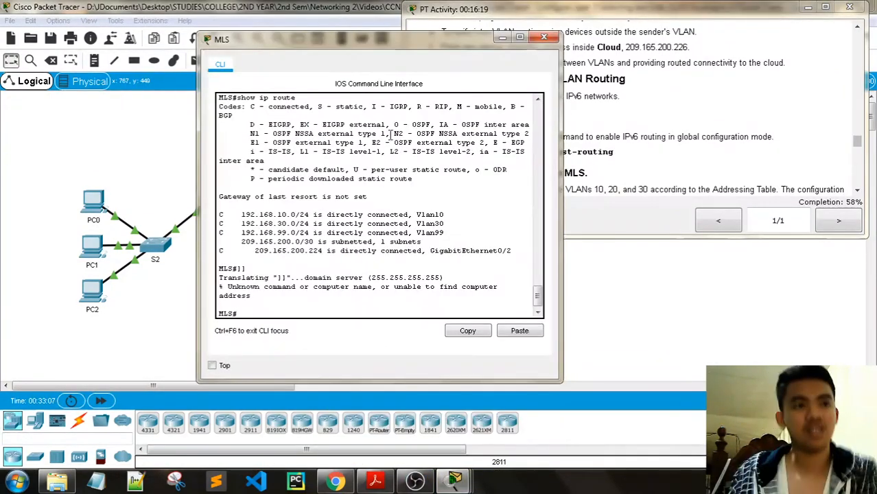
pyautogui.moveTo(349, 52); pyautogui.dragTo(215, 28)
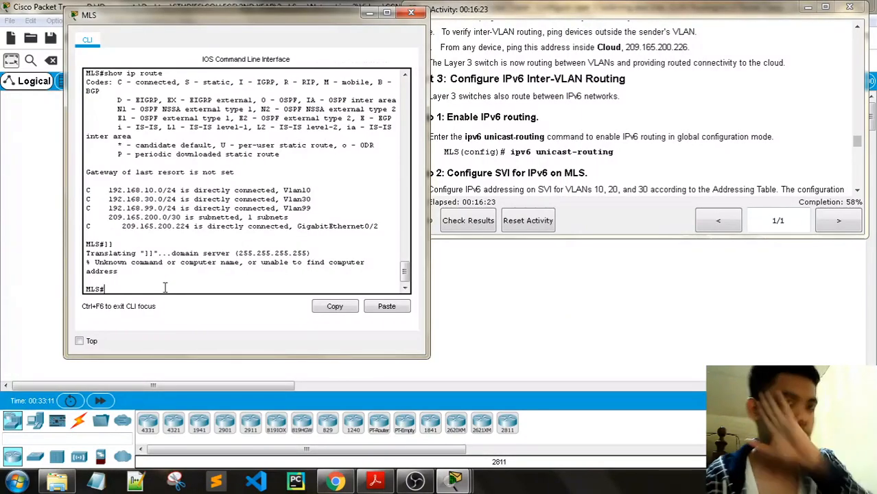
pyautogui.press('Return')
pyautogui.press('Return')
pyautogui.press('Return')
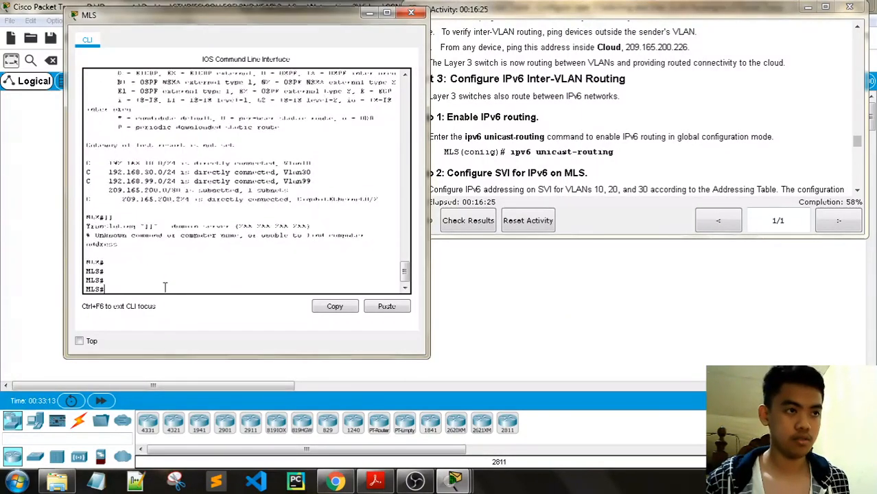
# - Enter config t and enable ipv6 unicast-routing on the MLS
pyautogui.write('config t')
pyautogui.press('Return')
pyautogui.press('Return')
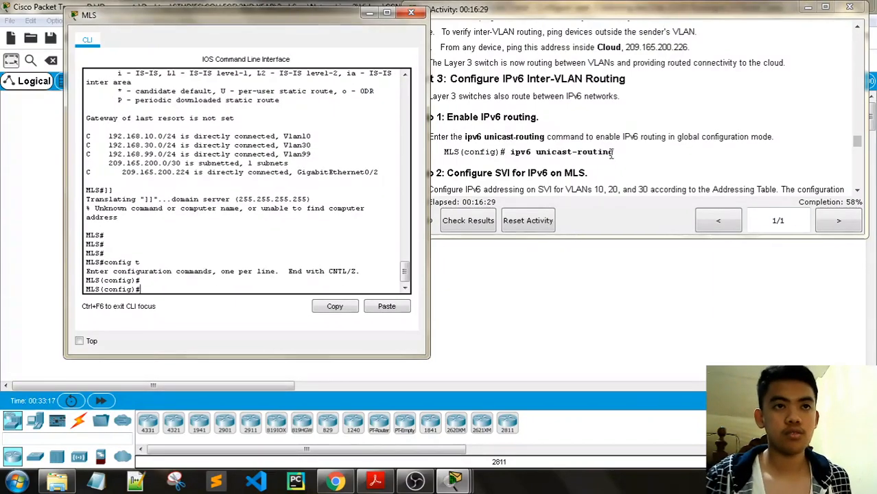
pyautogui.moveTo(613, 152); pyautogui.dragTo(520, 151)
pyautogui.moveTo(612, 151); pyautogui.dragTo(510, 151)
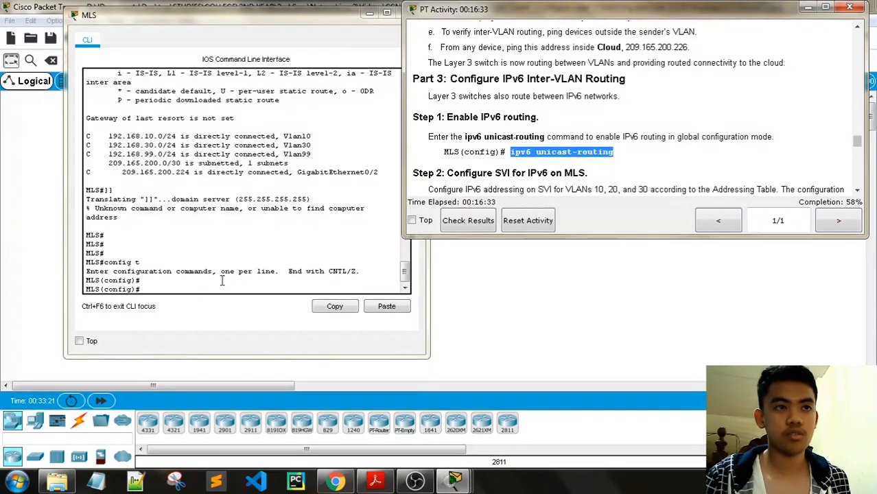
pyautogui.click(188, 288)
pyautogui.rightClick(187, 291)
pyautogui.press('Return')
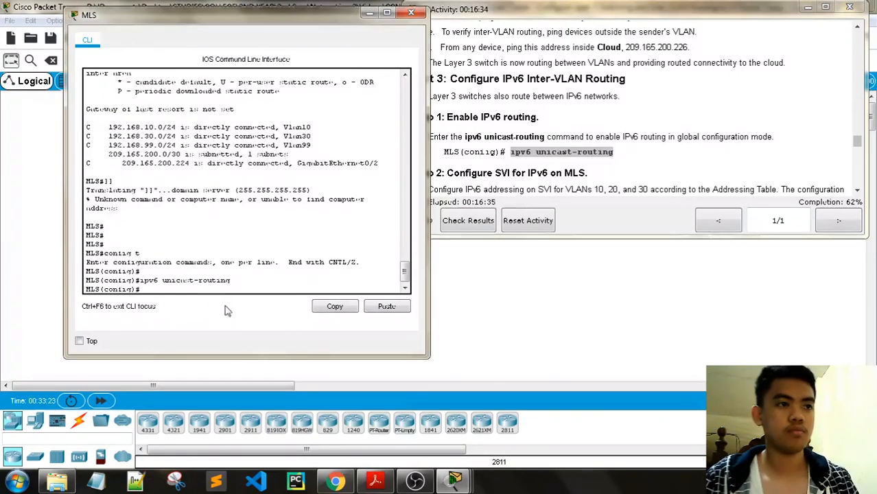
# - Give interface vlan 10 the IPv6 address 2001:db8:acad:10::1/64
pyautogui.moveTo(286, 21); pyautogui.dragTo(248, 15)
pyautogui.scroll(-1, 629, 135)
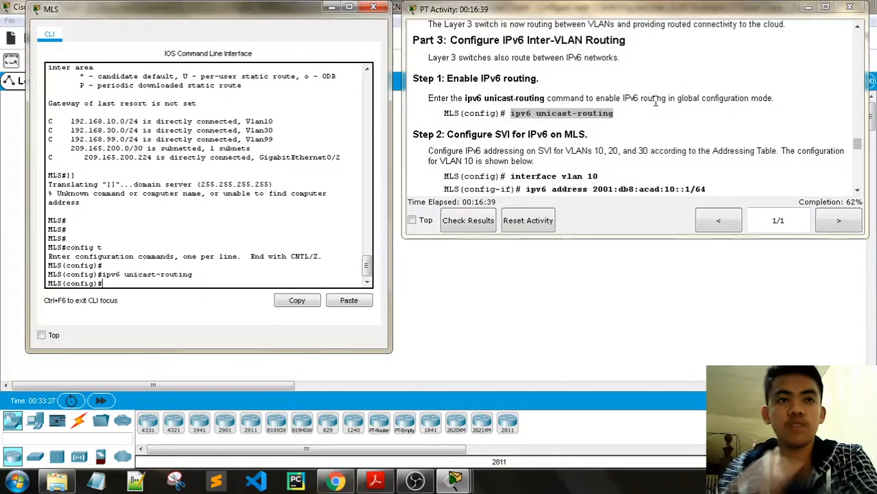
pyautogui.moveTo(595, 176); pyautogui.dragTo(511, 176)
pyautogui.hotkey('ctrl', 'c')
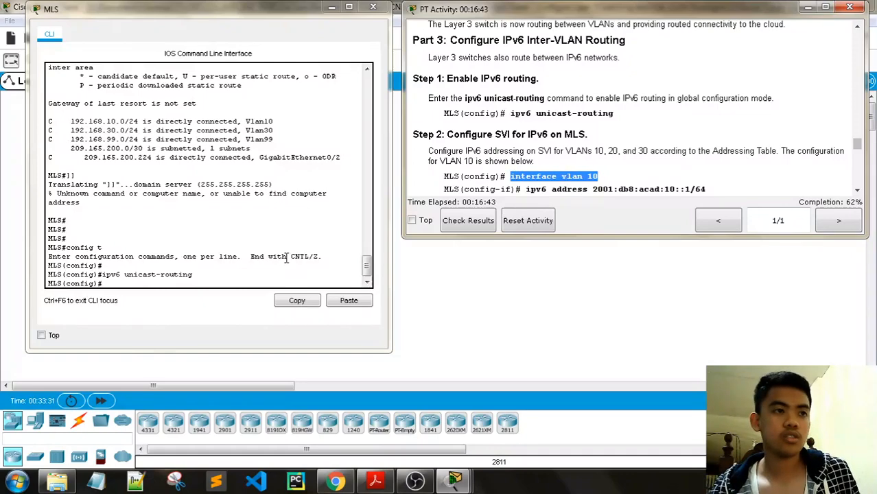
pyautogui.click(151, 283)
pyautogui.rightClick(149, 282)
pyautogui.click(177, 306)
pyautogui.press('Return')
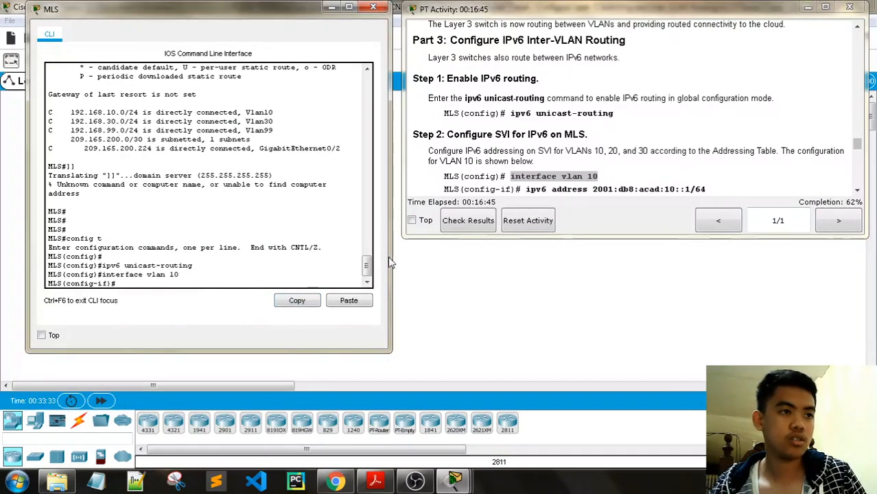
pyautogui.scroll(-1, 638, 150)
pyautogui.moveTo(706, 151); pyautogui.dragTo(527, 156)
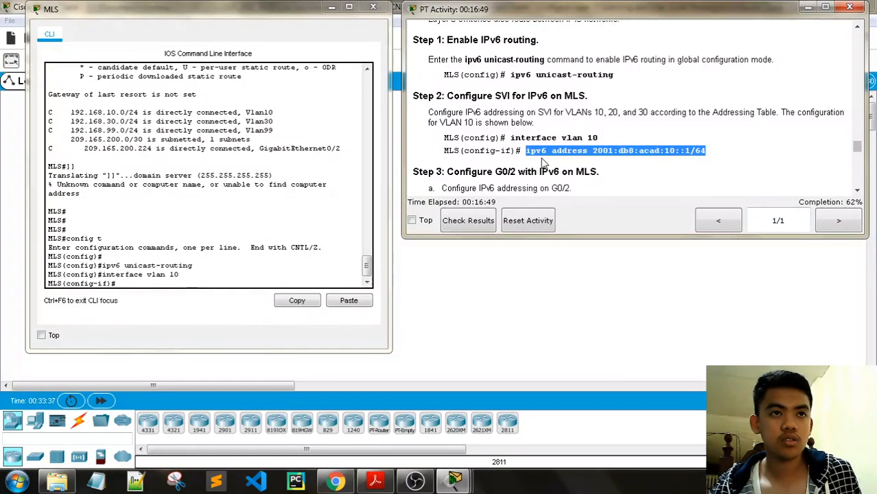
pyautogui.rightClick(130, 282)
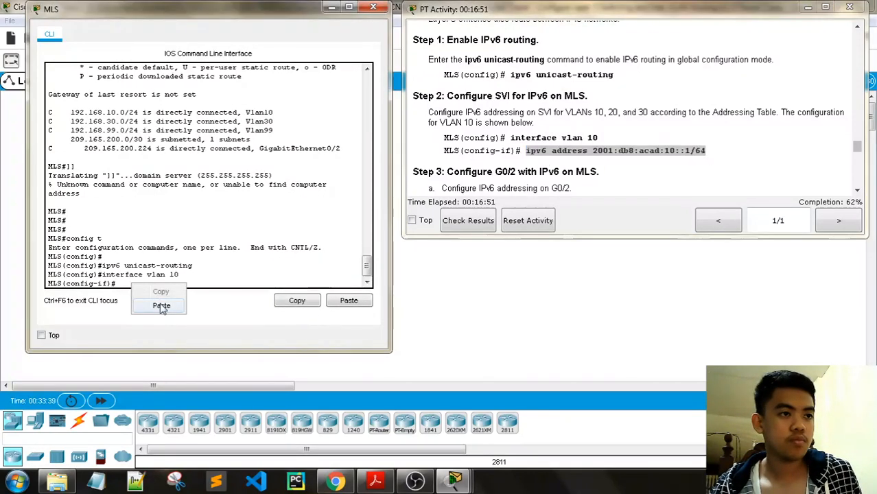
pyautogui.click(161, 304)
pyautogui.press('Return')
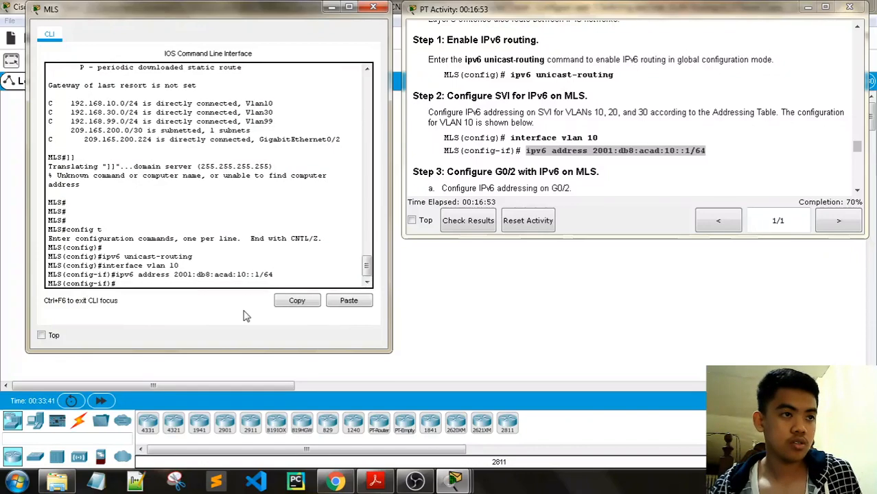
# - Give interface vlan 20 the IPv6 address 2001:db8:acad:20::1/64
pyautogui.write('interface')
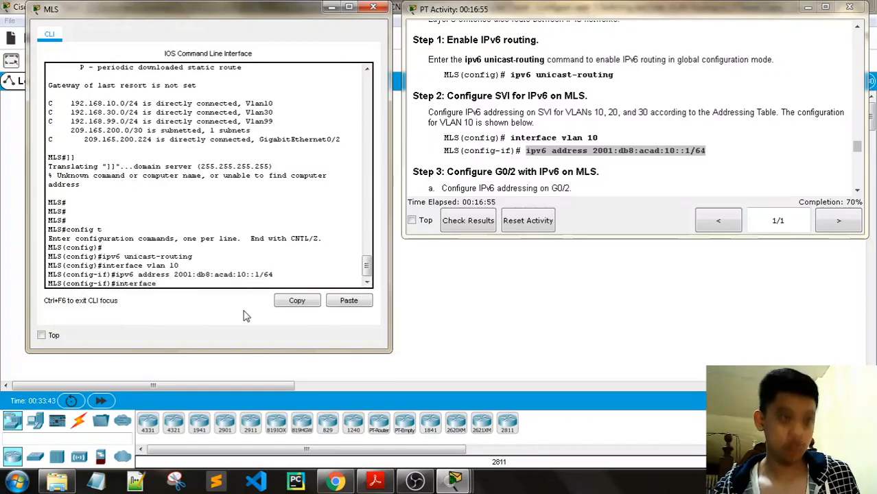
pyautogui.write(' vlan 20')
pyautogui.press('Return')
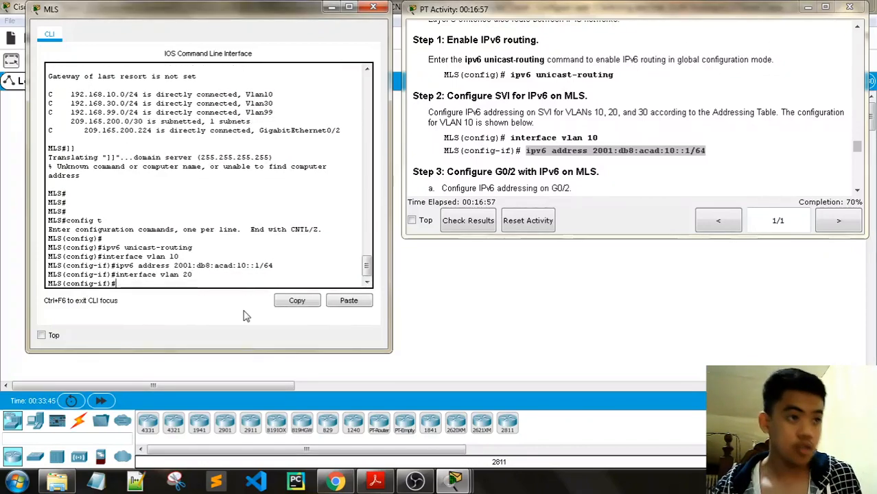
pyautogui.scroll(-5, 566, 147)
pyautogui.scroll(15, 567, 148)
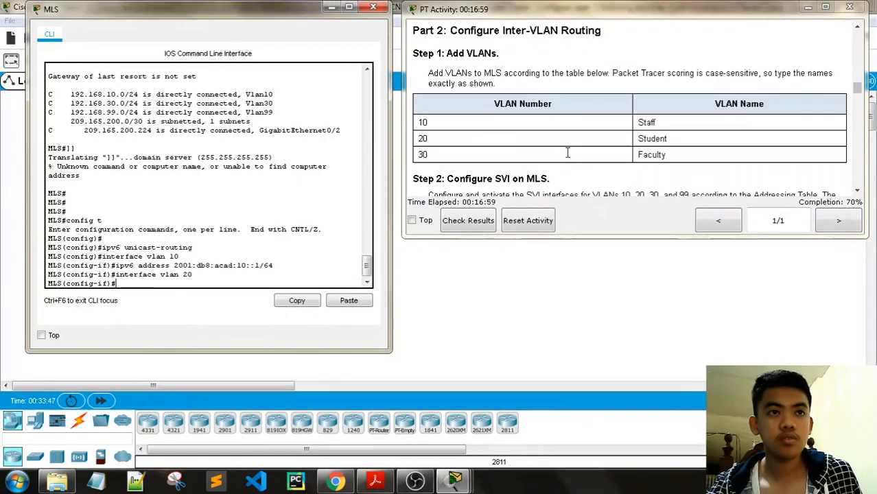
pyautogui.scroll(10, 608, 152)
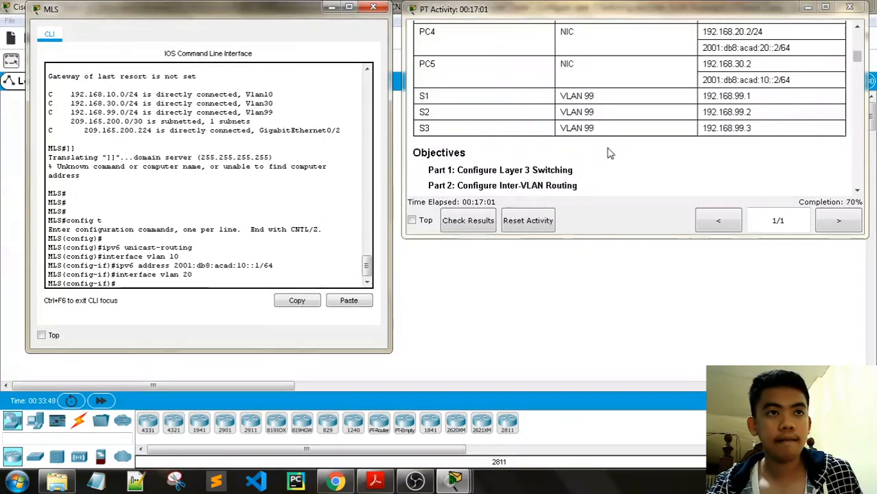
pyautogui.scroll(6, 599, 158)
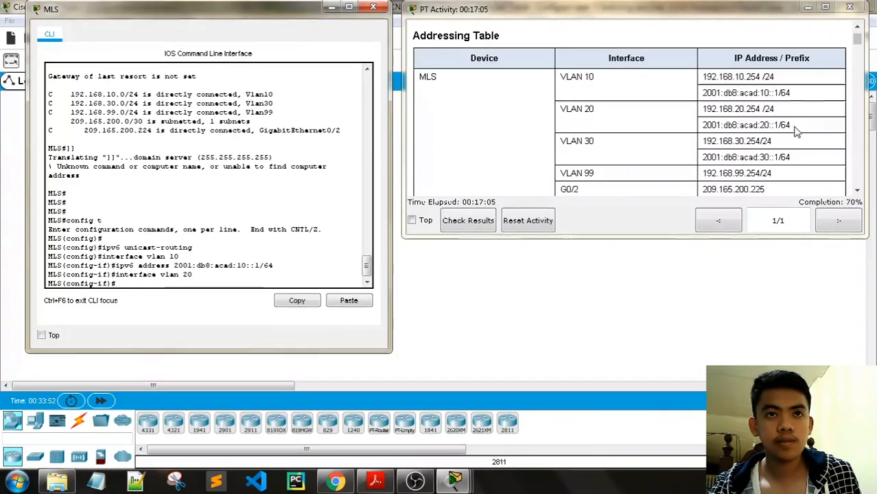
pyautogui.moveTo(793, 125); pyautogui.dragTo(700, 126)
pyautogui.click(160, 272)
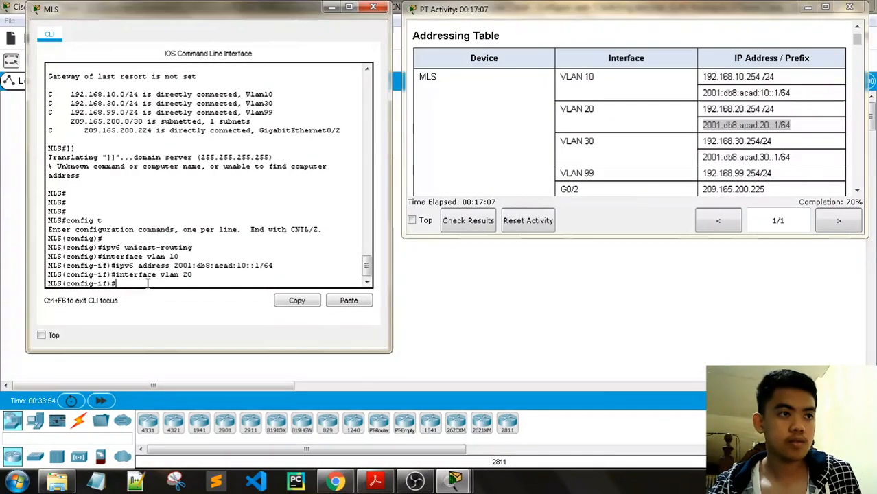
pyautogui.write('ipv')
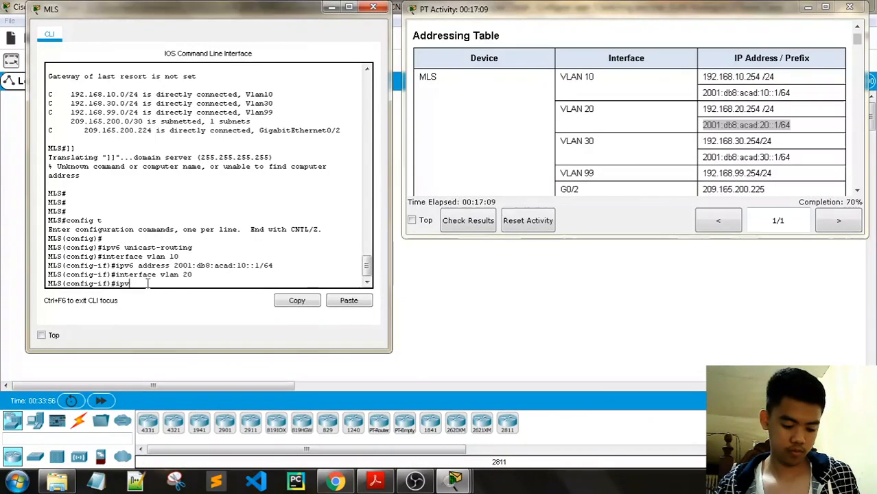
pyautogui.write('6 address')
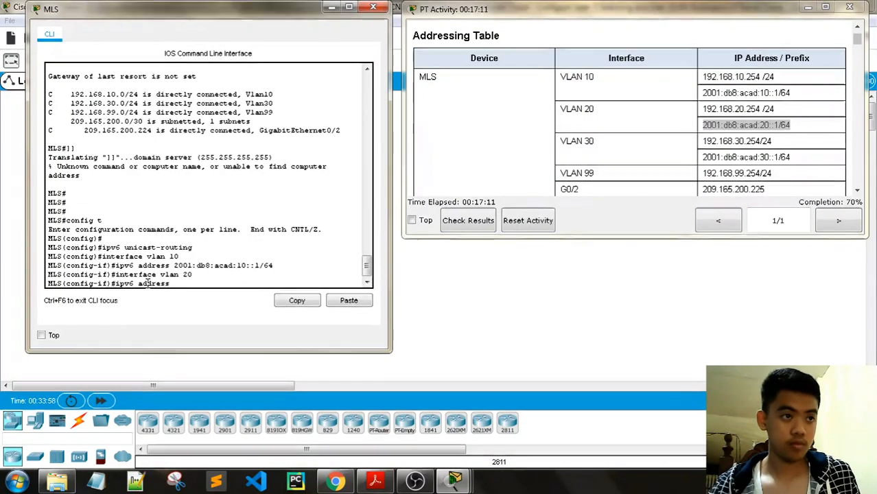
pyautogui.rightClick(199, 284)
pyautogui.click(211, 306)
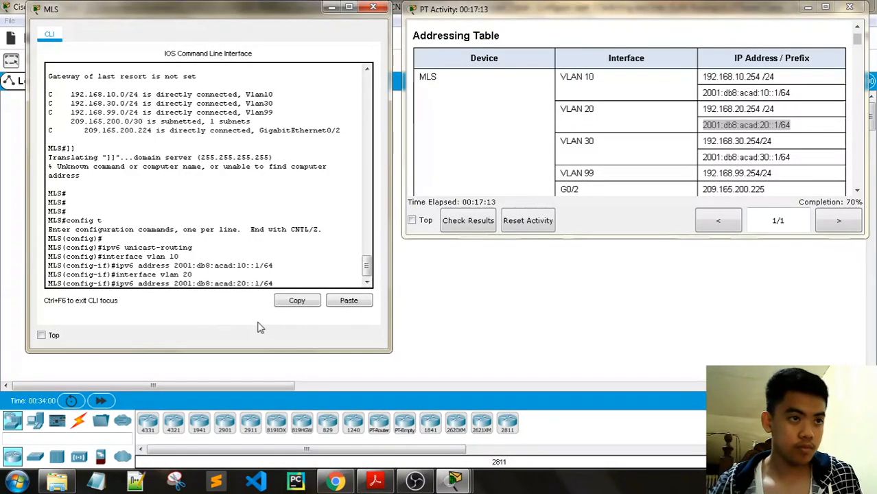
pyautogui.press('Return')
# - Enter ipv6 address 2001:db8:acad:30::1/64 under interface vlan 30
pyautogui.write('interf')
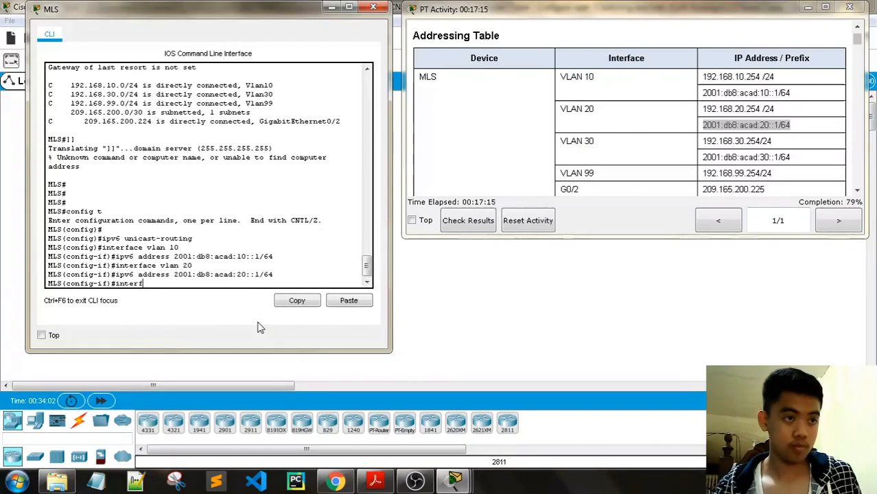
pyautogui.write('ace vlan 30')
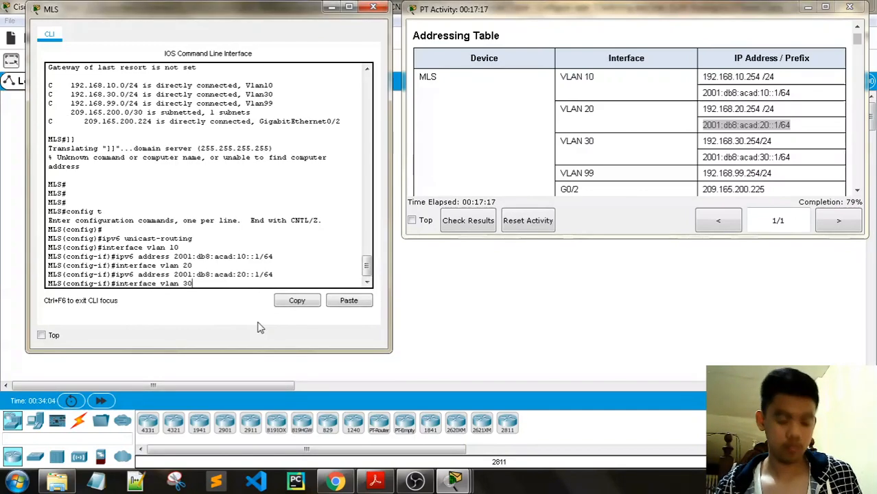
pyautogui.press('Return')
pyautogui.write('ipv')
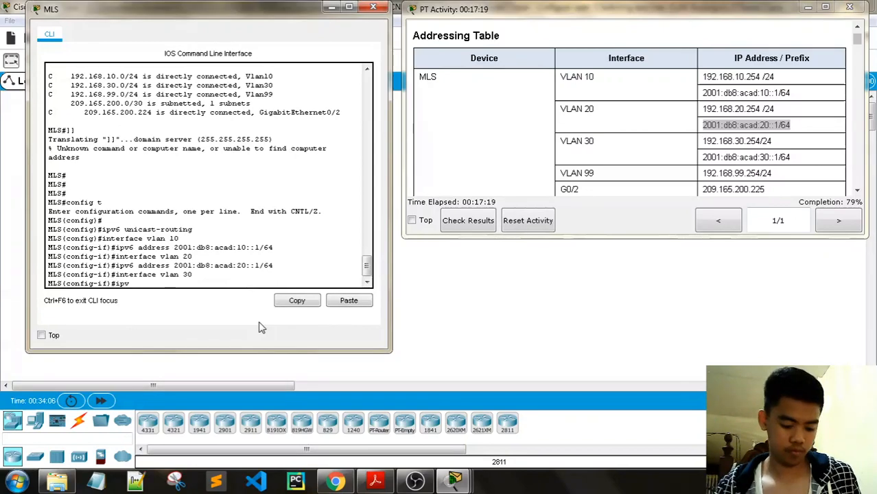
pyautogui.write('6 address')
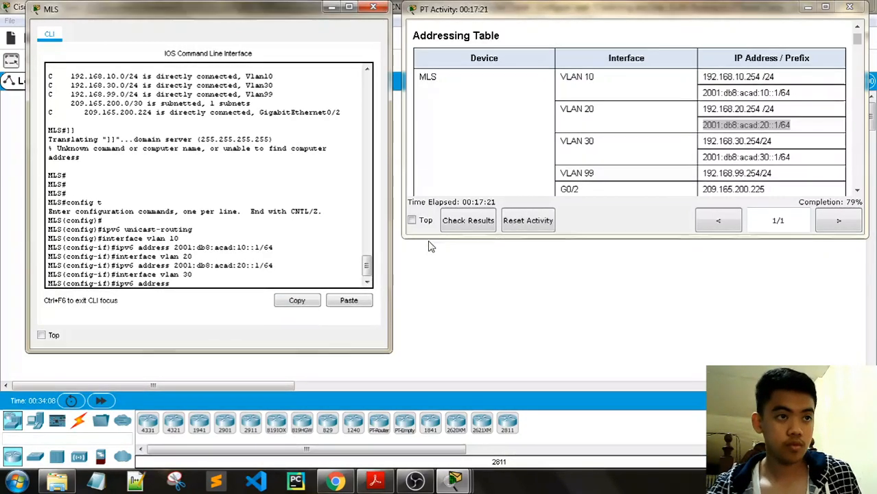
pyautogui.moveTo(787, 158); pyautogui.dragTo(702, 157)
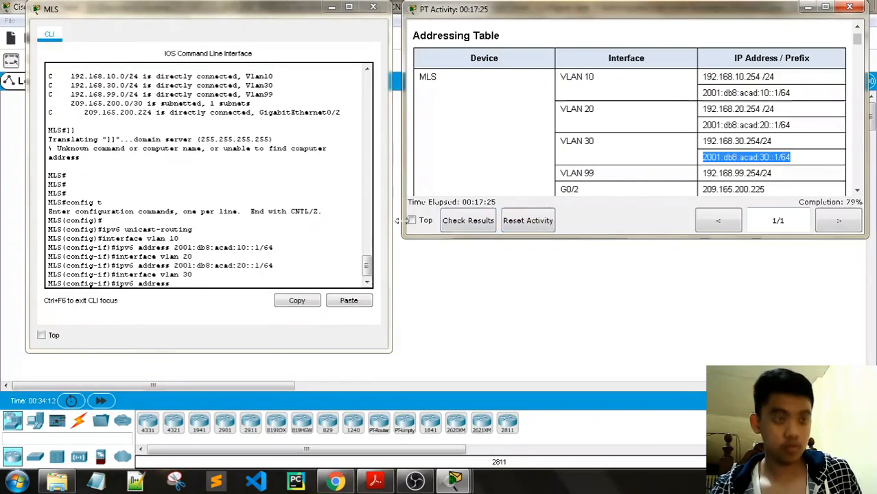
pyautogui.rightClick(188, 278)
pyautogui.click(213, 305)
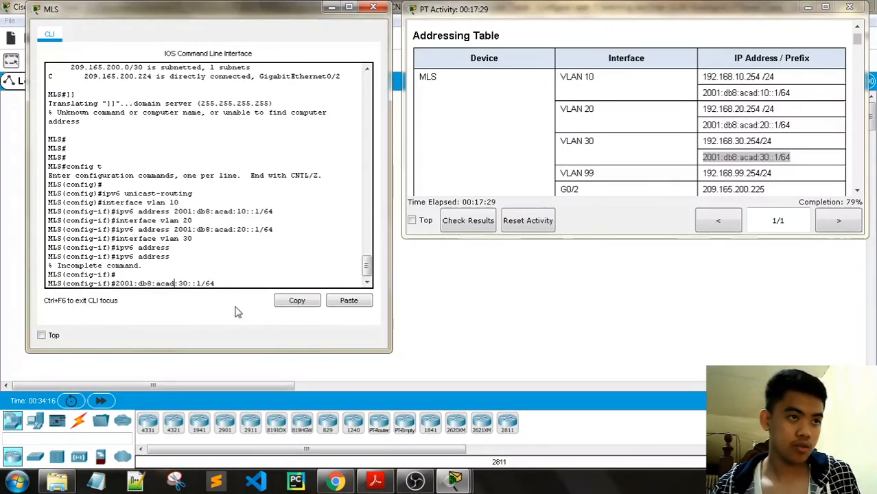
pyautogui.press('Left')
pyautogui.press('Left')
pyautogui.press('Left')
pyautogui.press('Left')
pyautogui.press('Left')
pyautogui.press('Left')
pyautogui.press('Left')
pyautogui.press('Left')
pyautogui.press('Left')
pyautogui.press('Left')
pyautogui.press('Left')
pyautogui.press('Left')
pyautogui.press('Left')
pyautogui.write('ipv')
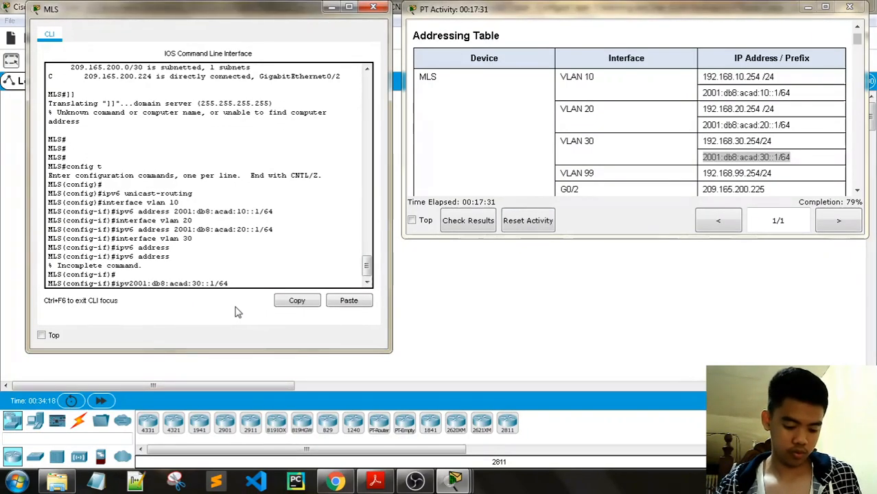
pyautogui.write('6 address')
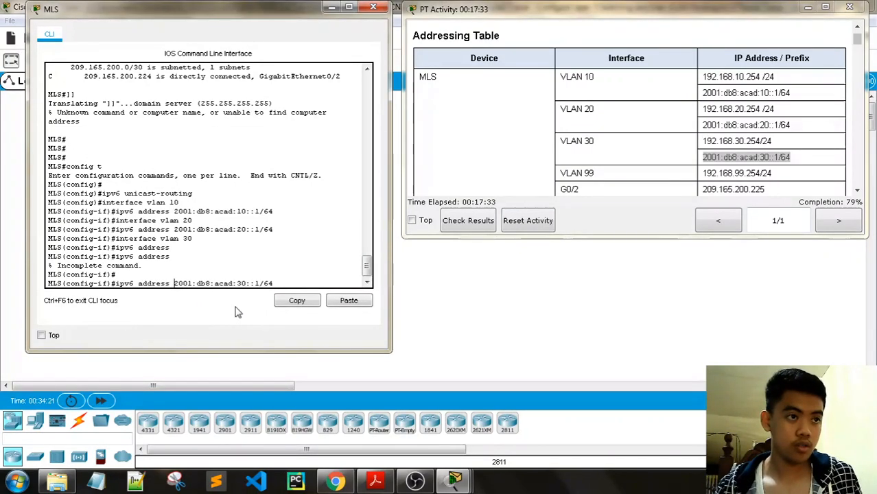
pyautogui.press('Return')
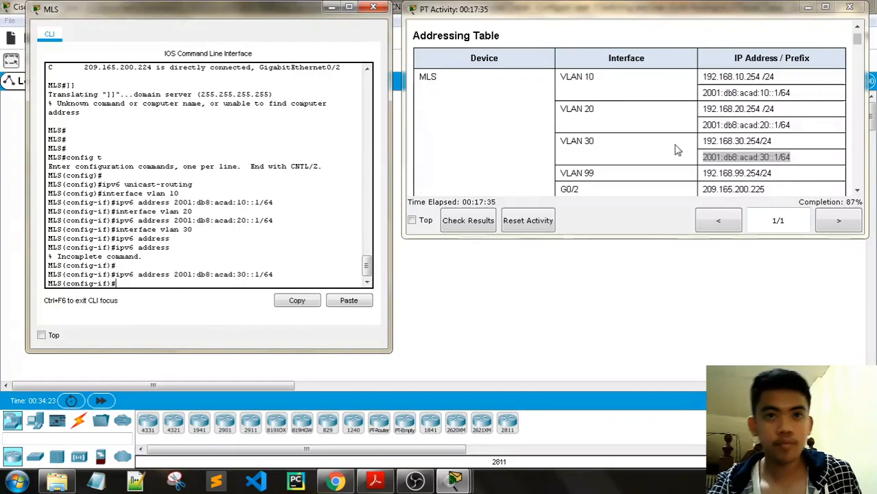
# - Enter interface G0/2 configuration on the MLS, copying the command from the instructions
pyautogui.scroll(-5, 787, 146)
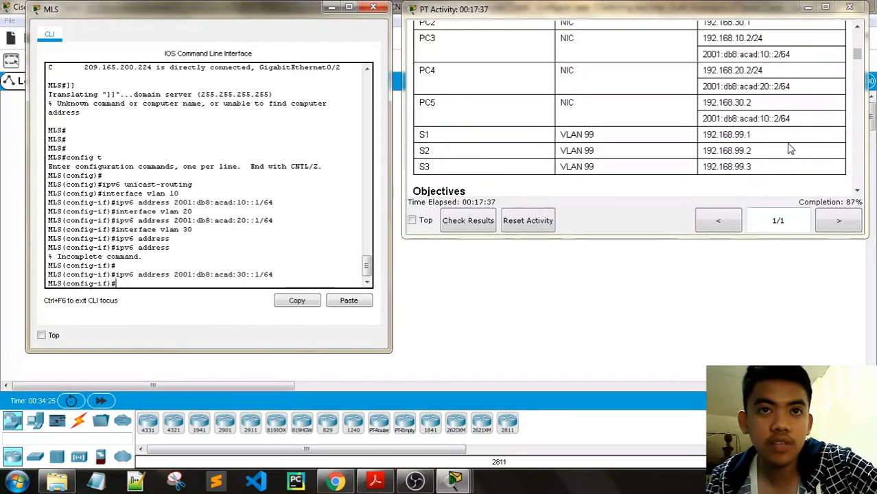
pyautogui.moveTo(856, 71); pyautogui.dragTo(858, 155)
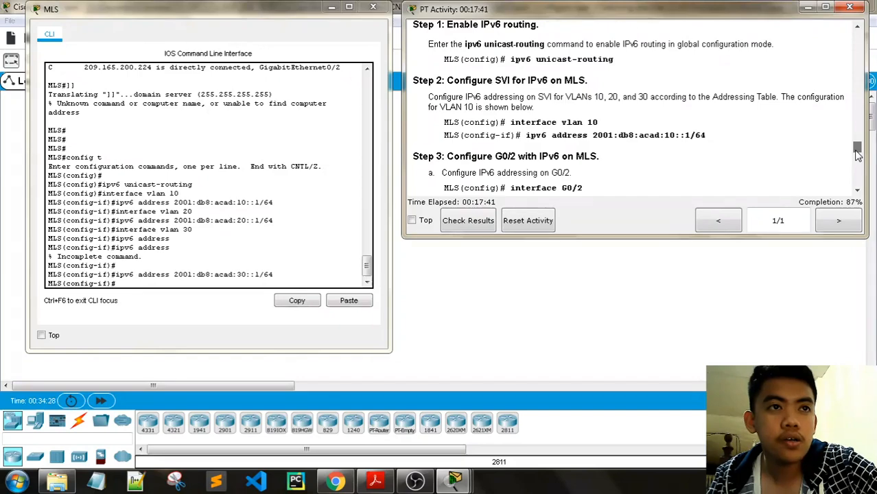
pyautogui.scroll(-1, 700, 173)
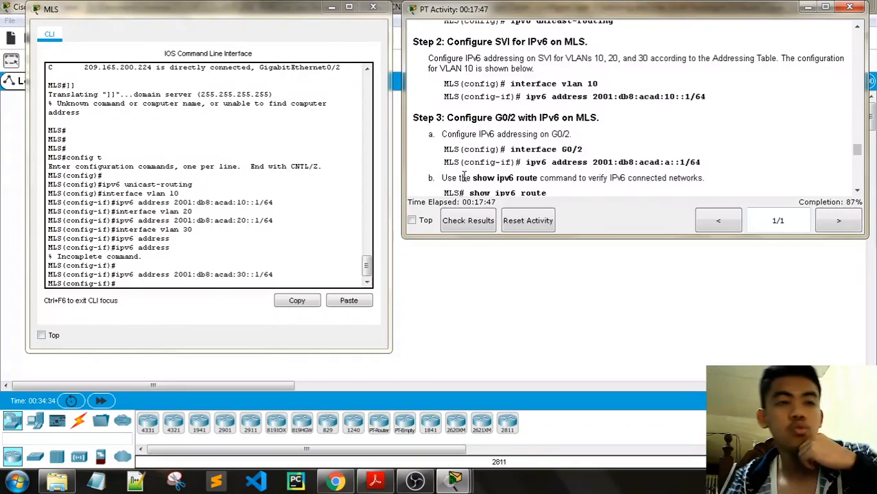
pyautogui.moveTo(583, 149); pyautogui.dragTo(550, 148)
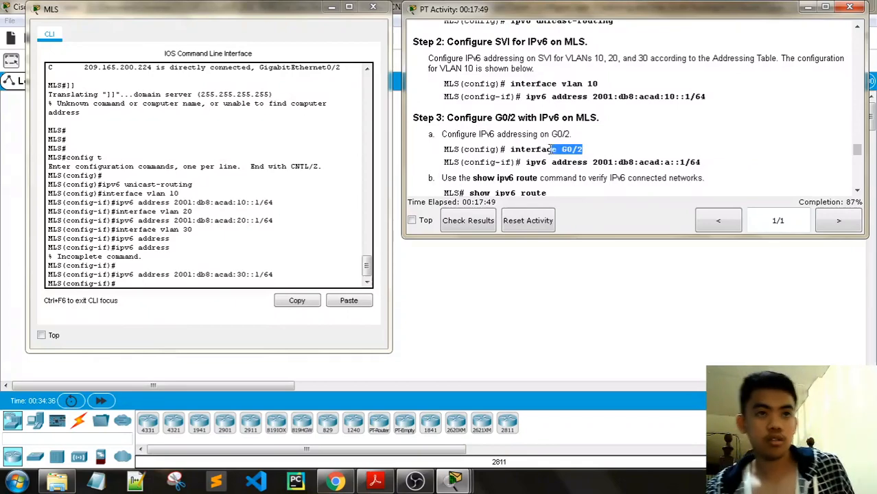
pyautogui.hotkey('ctrl', 'c')
pyautogui.rightClick(154, 282)
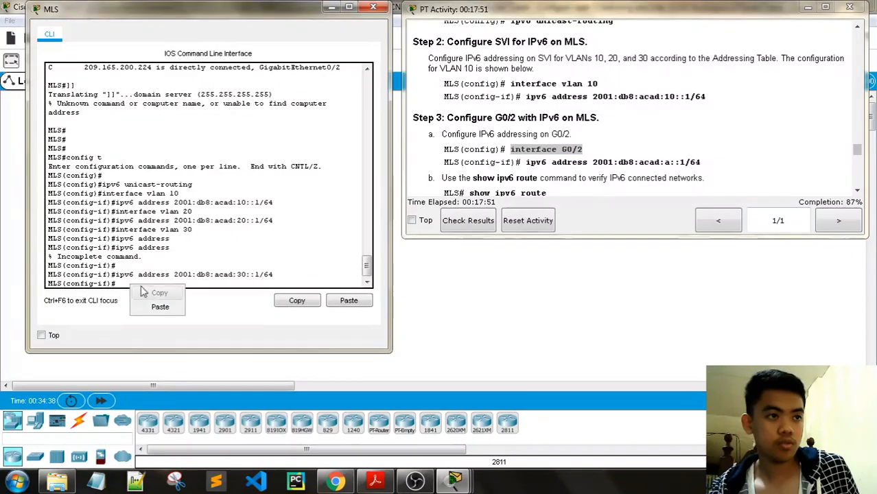
pyautogui.click(169, 307)
pyautogui.press('Return')
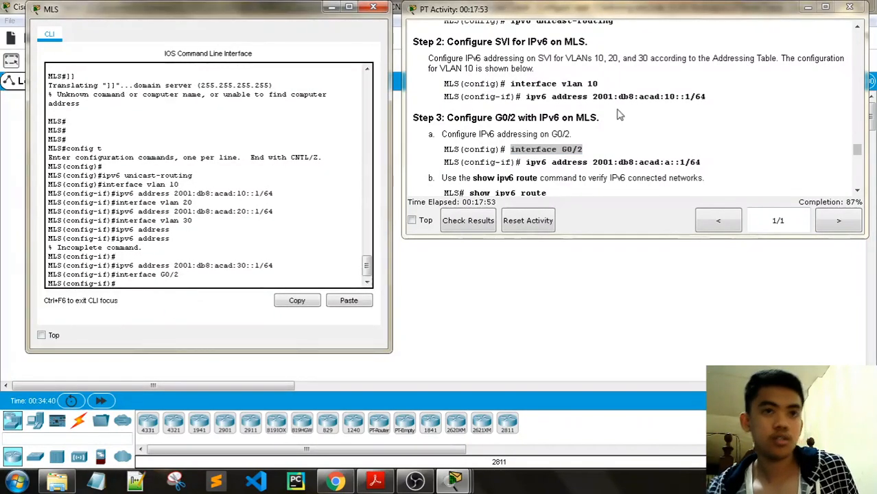
# - Assign G0/2 the IPv6 address 2001:db8:acad:a::1/64
pyautogui.moveTo(701, 162); pyautogui.dragTo(595, 164)
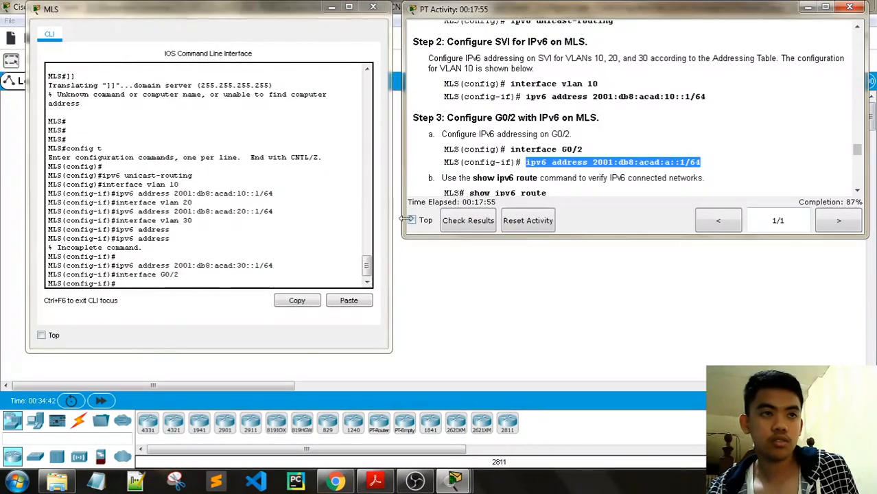
pyautogui.hotkey('ctrl', 'c')
pyautogui.rightClick(180, 280)
pyautogui.click(199, 307)
pyautogui.press('Return')
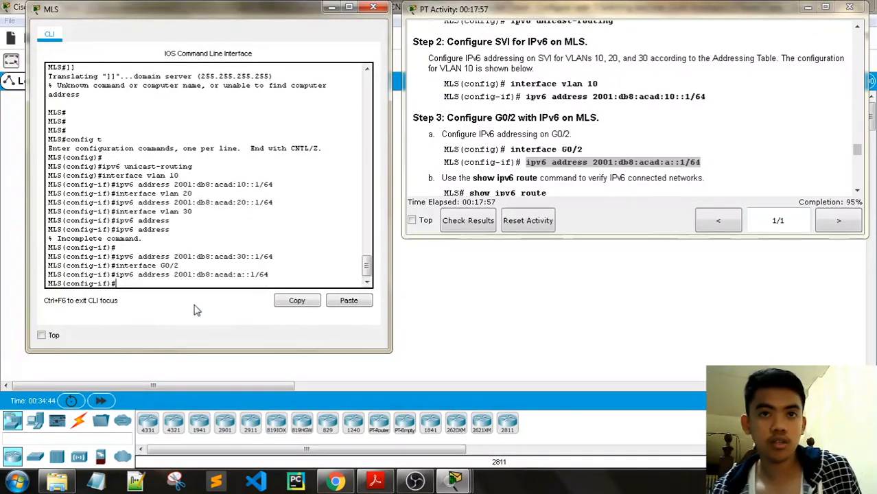
# - Run end, then show ipv6 route, listing connected routes for G0/2 and VLANs 10, 20, 30
pyautogui.scroll(-3, 559, 131)
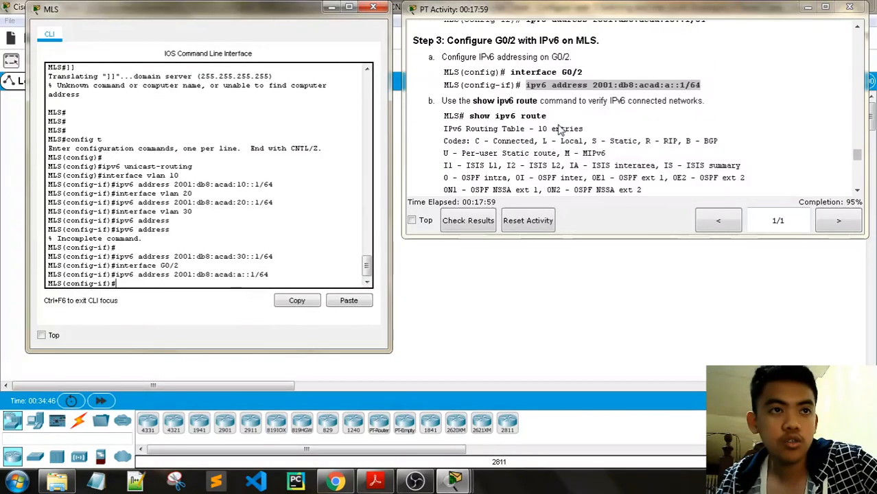
pyautogui.scroll(-6, 559, 131)
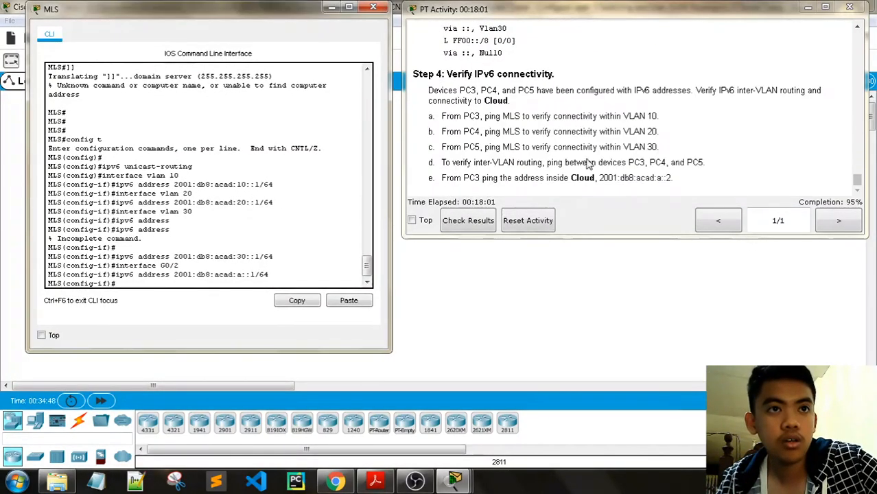
pyautogui.scroll(8, 596, 177)
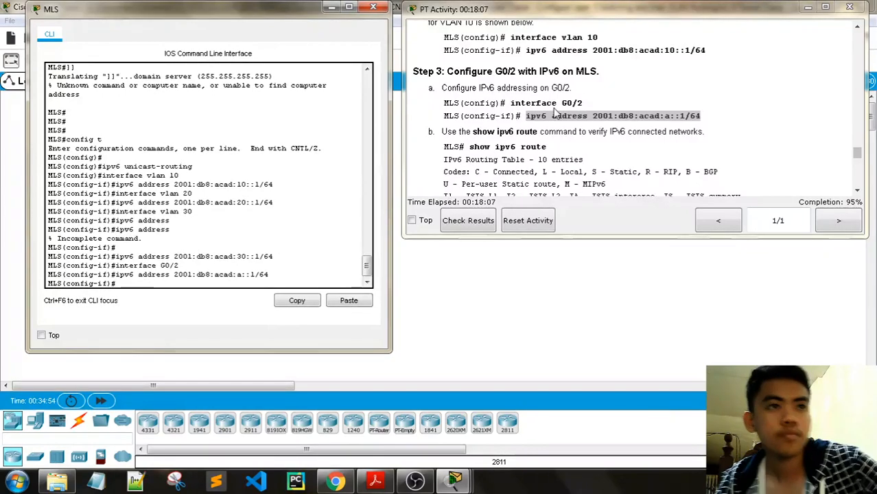
pyautogui.moveTo(547, 147); pyautogui.dragTo(471, 148)
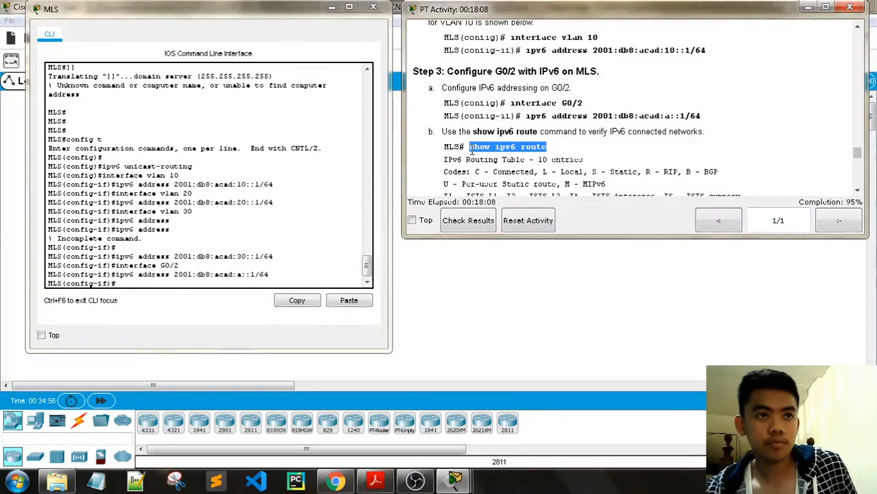
pyautogui.click(137, 284)
pyautogui.write('end')
pyautogui.press('Return')
pyautogui.press('Return')
pyautogui.press('Return')
pyautogui.press('Return')
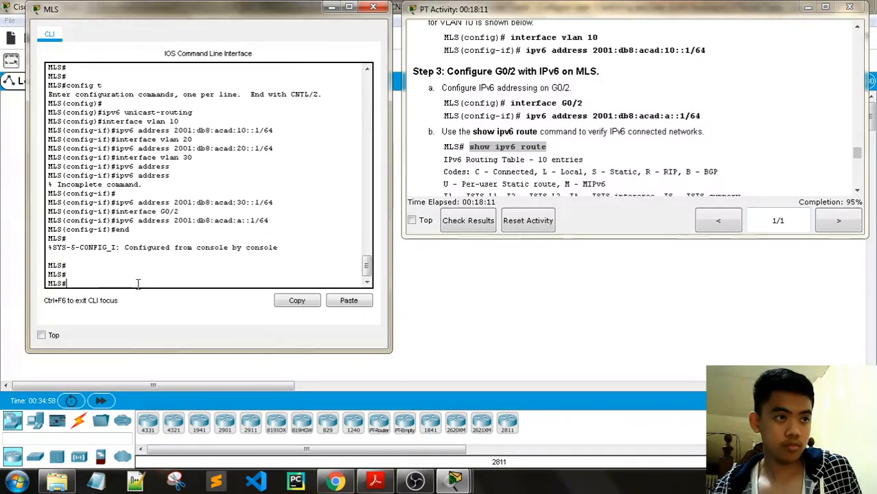
pyautogui.hotkey('ctrl', 'v')
pyautogui.press('Return')
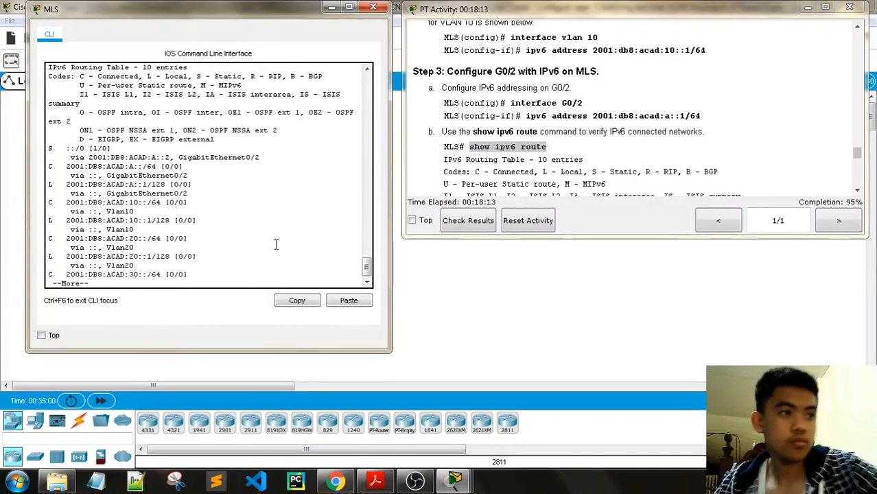
pyautogui.press('space')
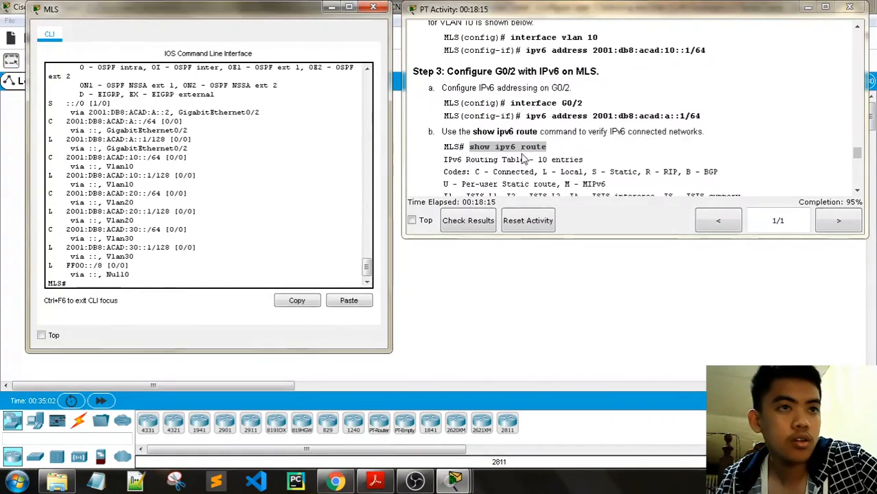
pyautogui.scroll(-1, 818, 169)
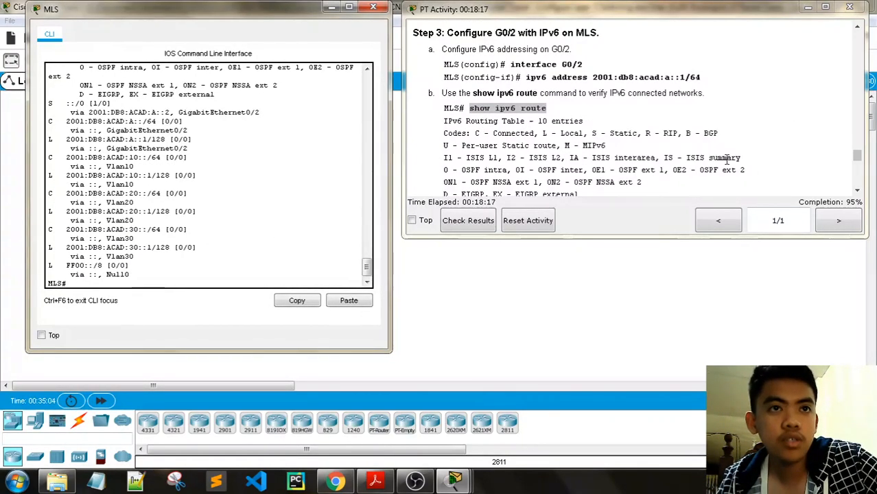
pyautogui.scroll(-9, 727, 159)
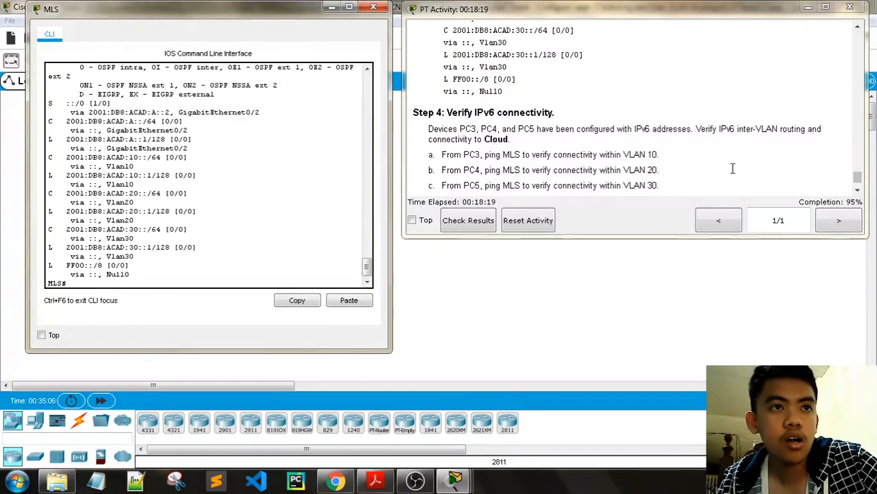
# - Scroll the instructions to Step 4 and run Check Results
pyautogui.scroll(-1, 732, 169)
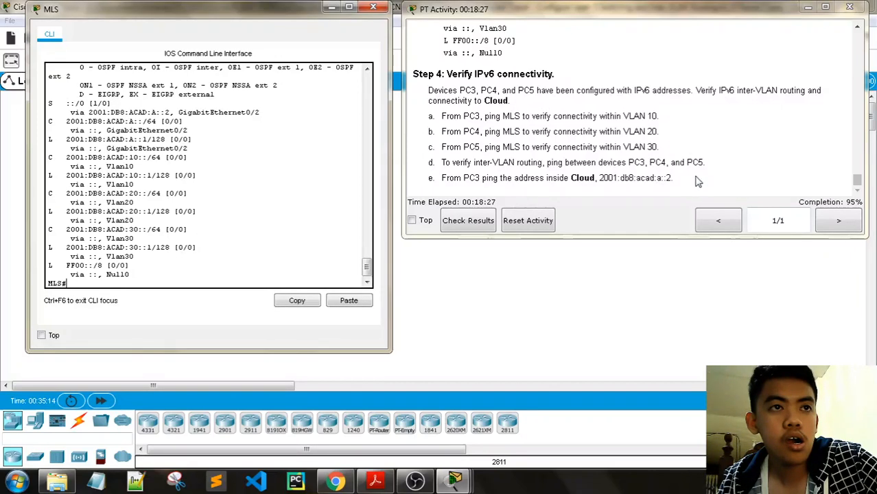
pyautogui.click(473, 224)
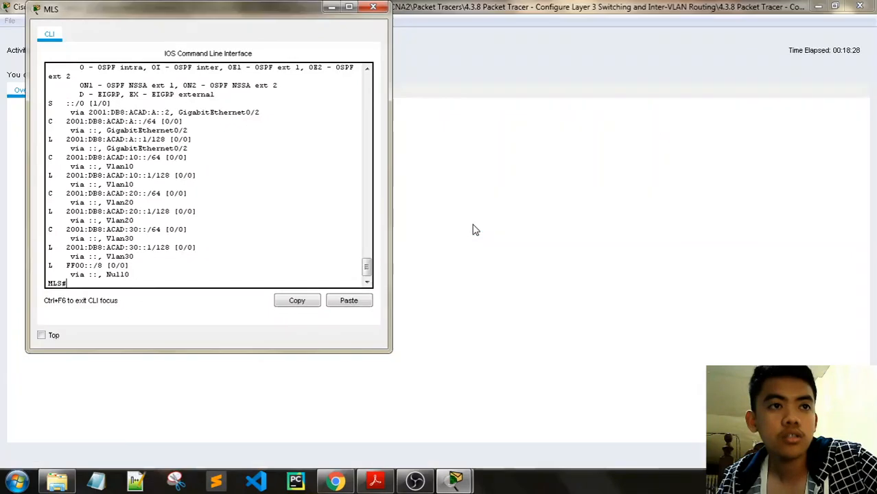
# - Minimize the MLS console, review the 23/24 assessment items showing Vlan20's IP incorrect, and close the results
pyautogui.click(332, 8)
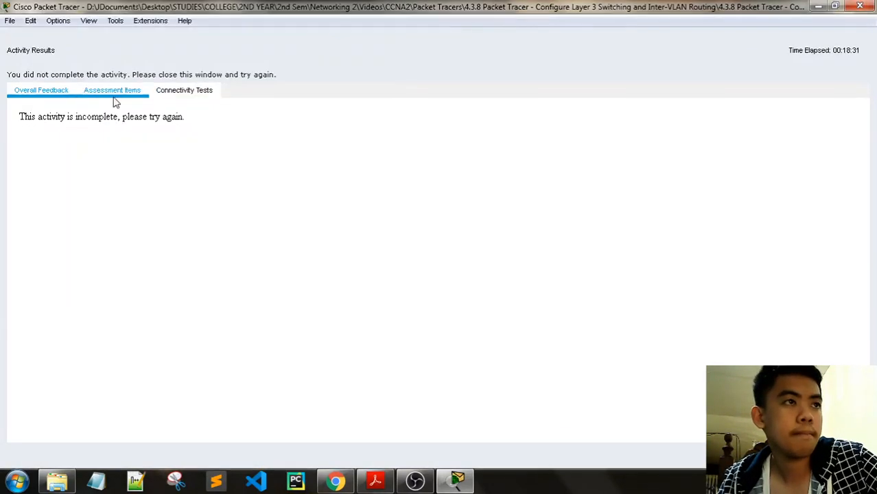
pyautogui.scroll(-1, 190, 165)
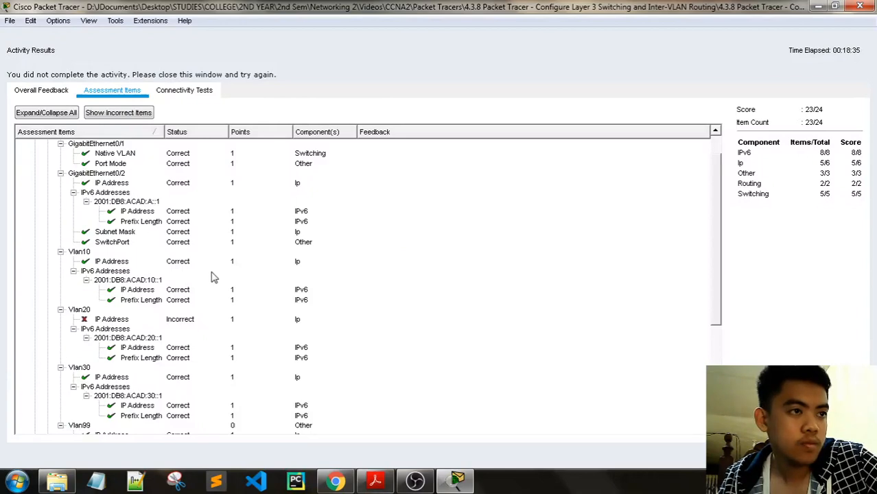
pyautogui.scroll(-5, 213, 276)
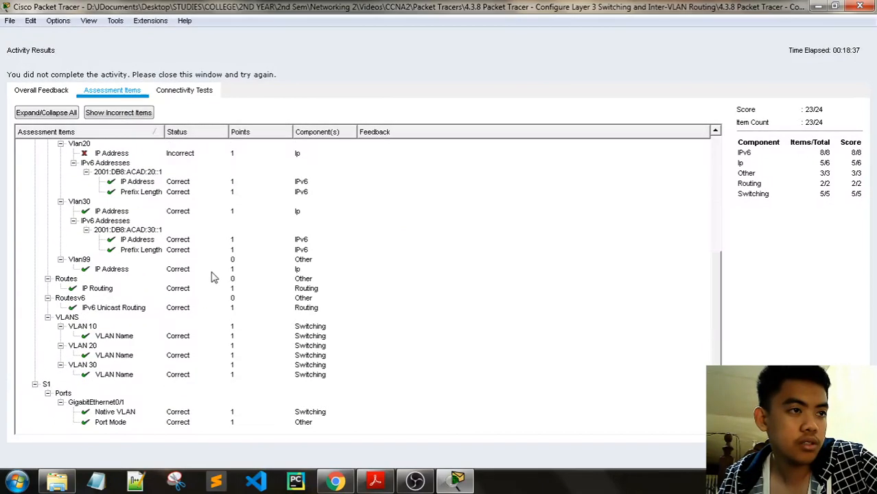
pyautogui.scroll(3, 212, 277)
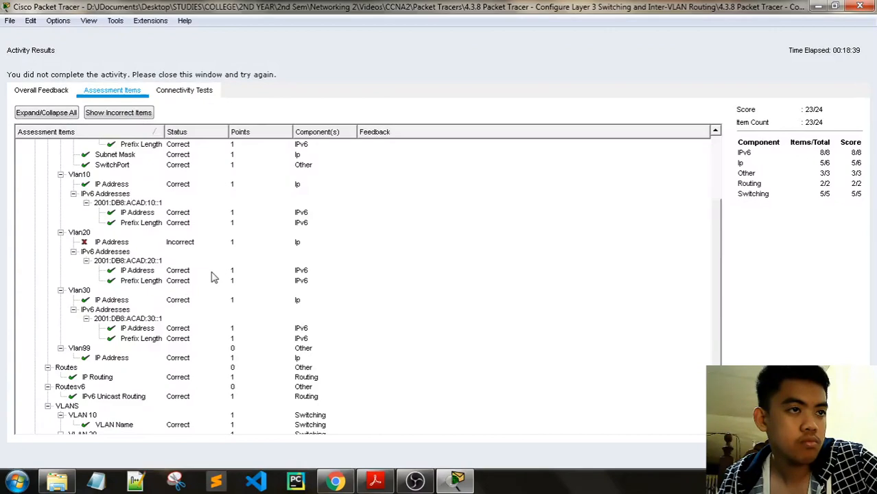
pyautogui.scroll(4, 331, 264)
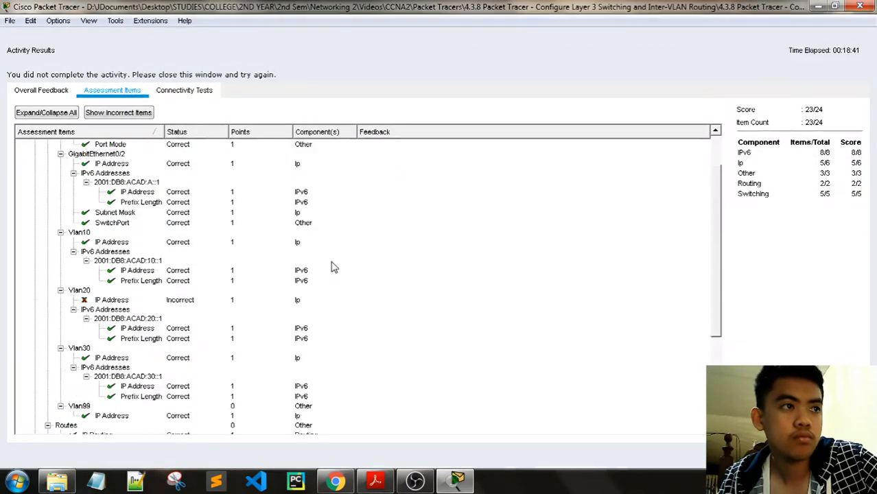
pyautogui.click(843, 456)
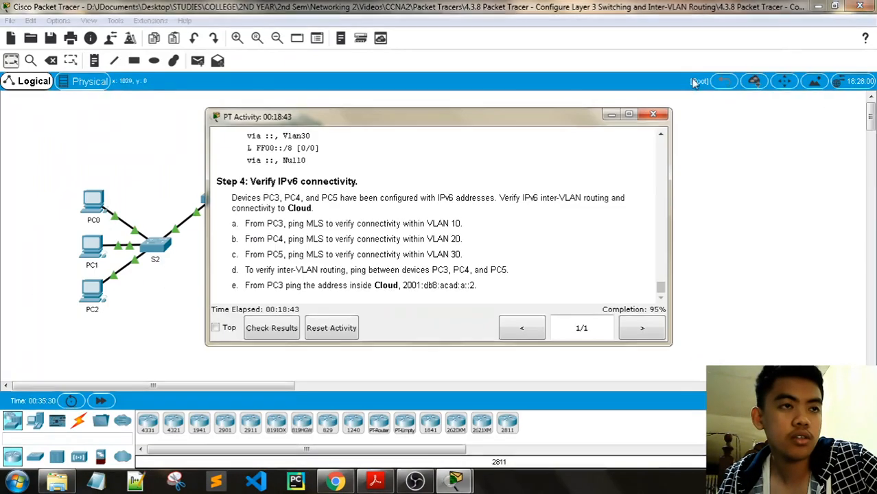
# - Reopen the MLS console beside the Addressing Table showing VLAN 20's 192.168.20.254/24
pyautogui.moveTo(440, 116); pyautogui.dragTo(644, 7)
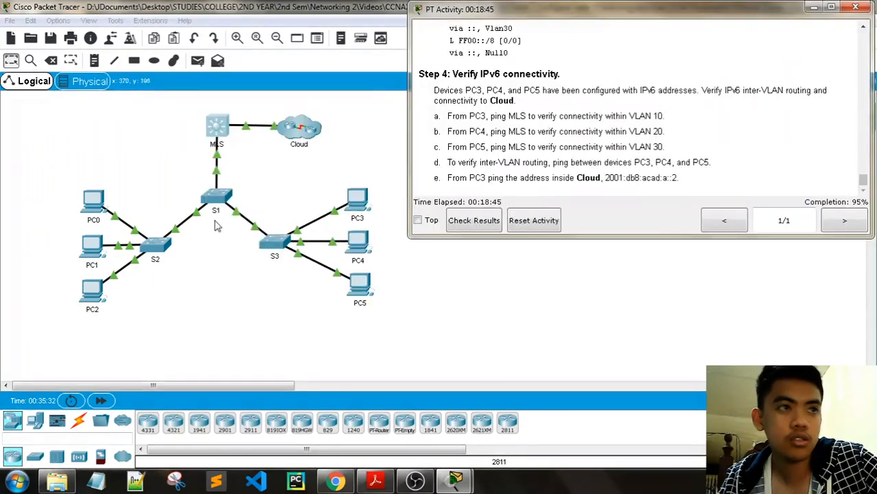
pyautogui.click(216, 129)
pyautogui.scroll(10, 393, 210)
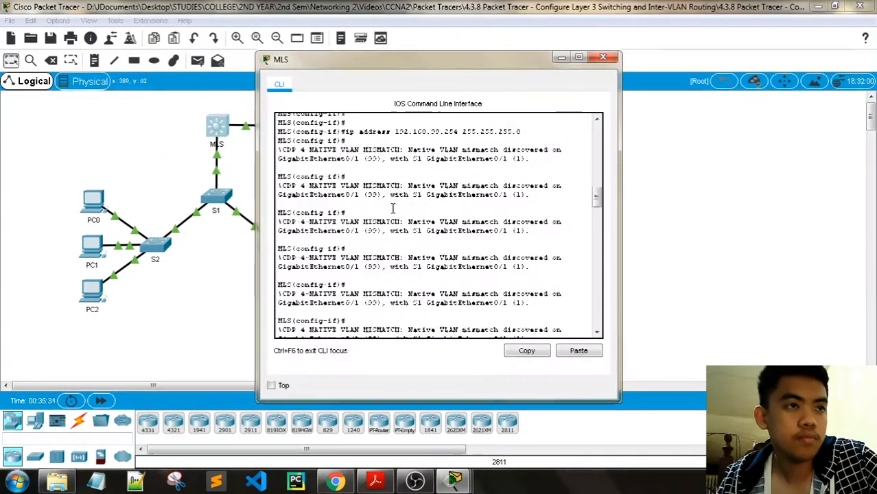
pyautogui.scroll(10, 393, 209)
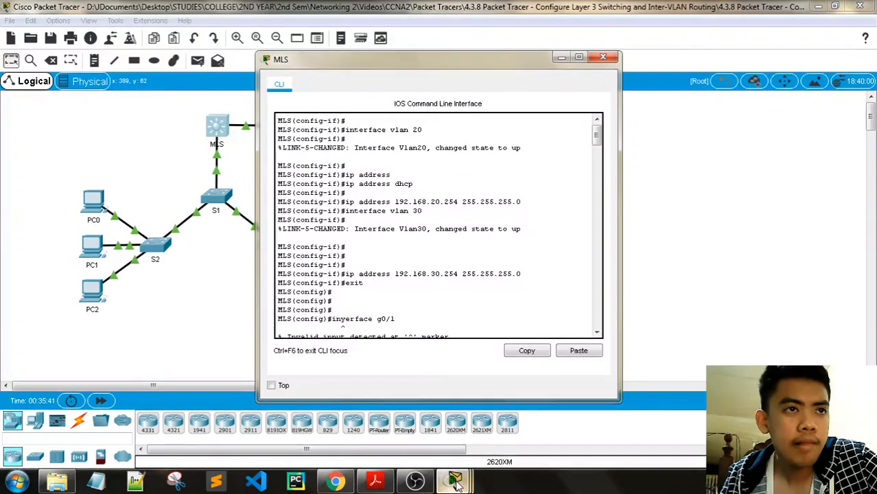
pyautogui.moveTo(456, 482)
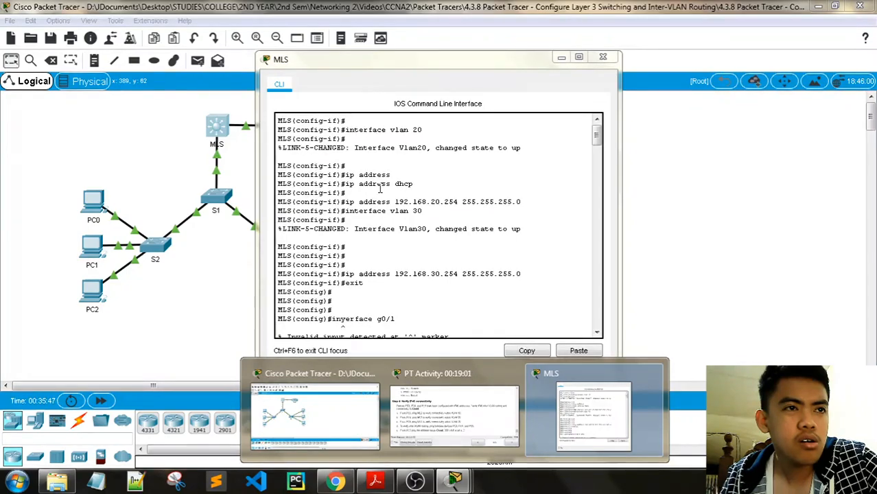
pyautogui.scroll(-15, 479, 229)
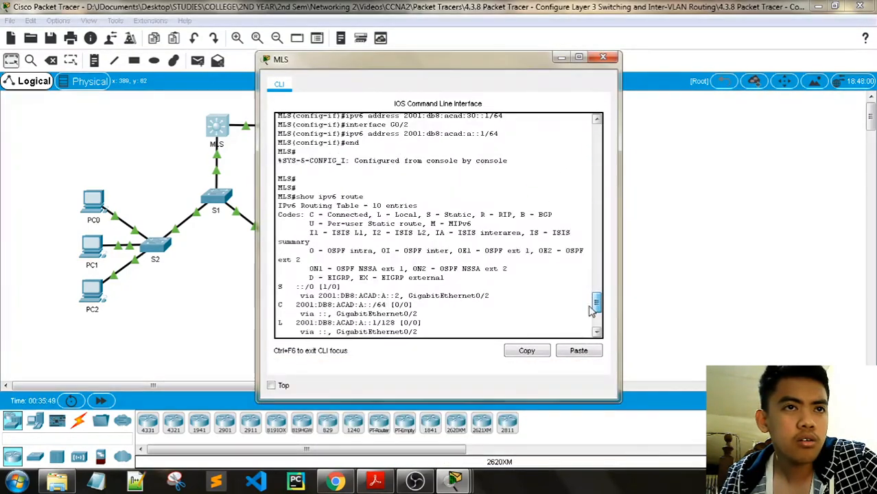
pyautogui.click(315, 412)
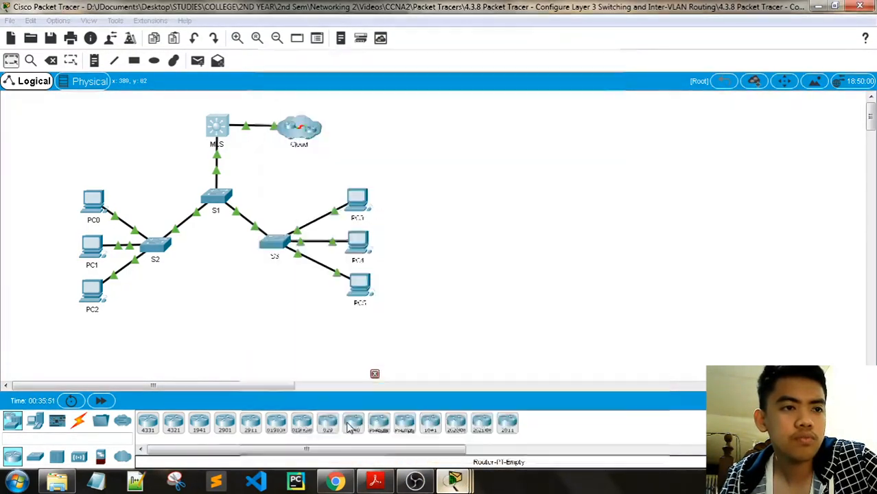
pyautogui.click(439, 419)
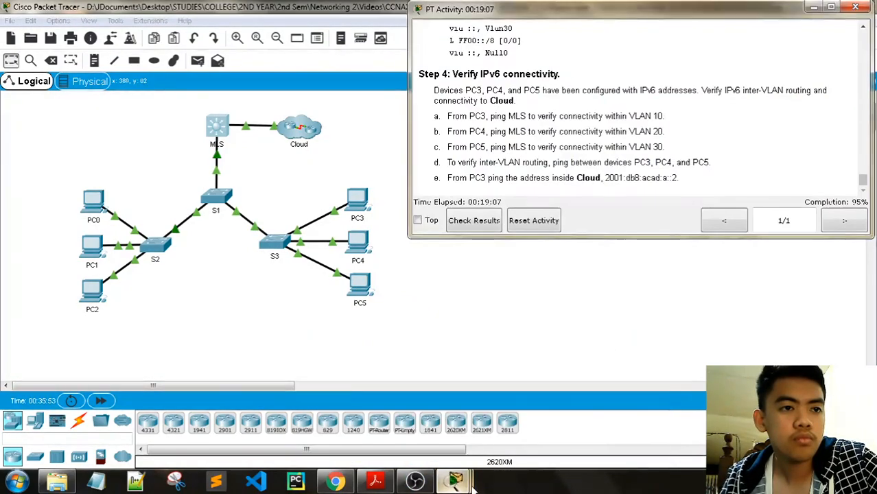
pyautogui.moveTo(465, 61); pyautogui.dragTo(247, 28)
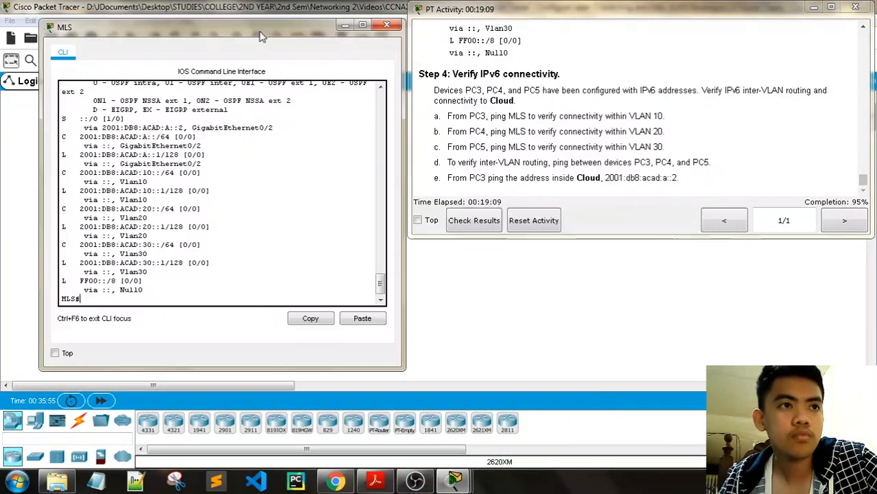
pyautogui.scroll(15, 739, 131)
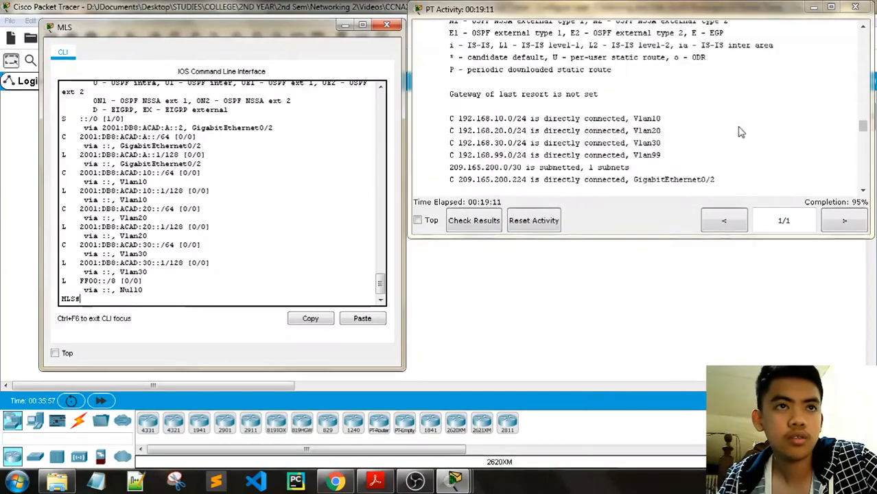
pyautogui.scroll(2, 740, 131)
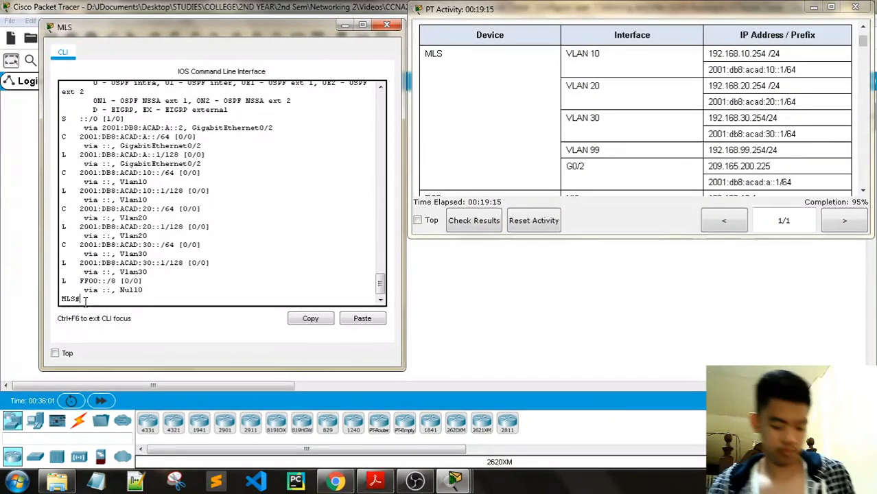
# - On the MLS, enter global configuration mode and select interface VLAN 20
pyautogui.write('config t')
pyautogui.press('Return')
pyautogui.press('Return')
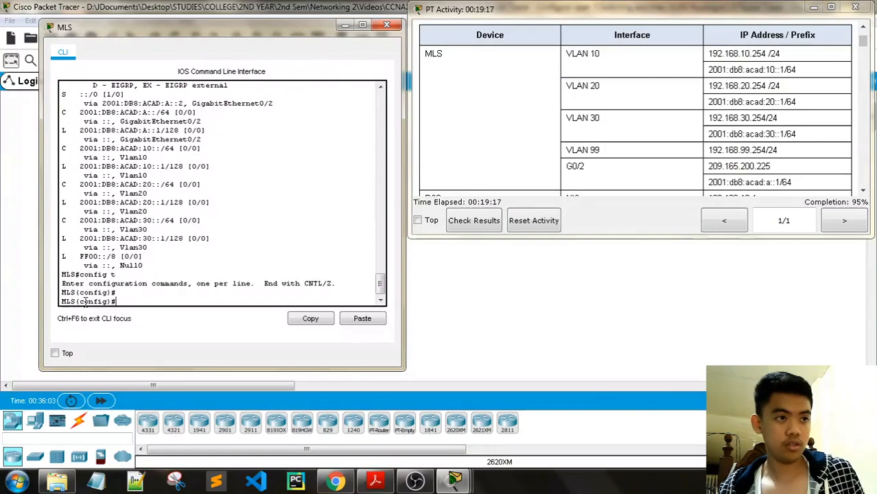
pyautogui.write('interface')
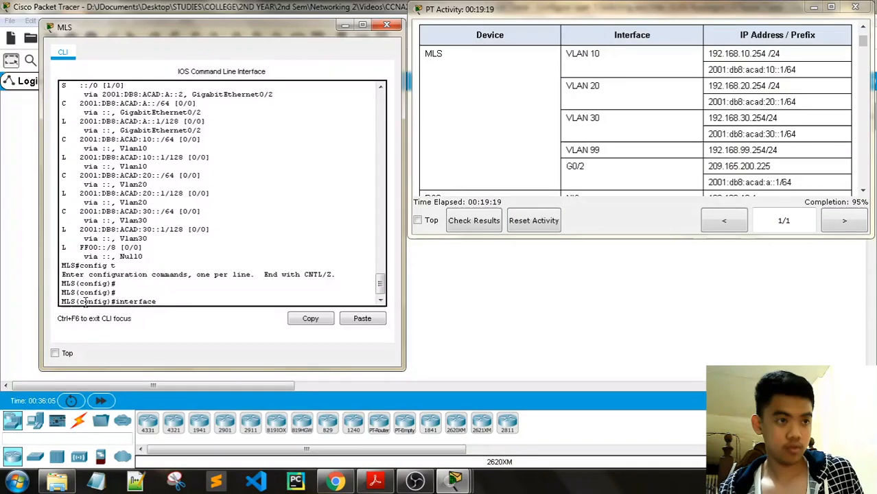
pyautogui.write(' vlan 20')
pyautogui.press('Return')
pyautogui.press('Return')
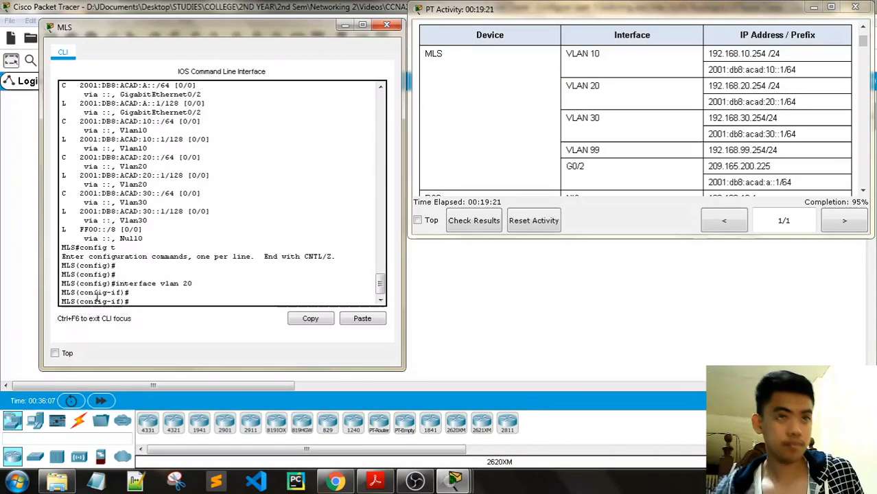
# - Assign interface VLAN 20 the address 192.168.20.254 255.255.255.0, then close the MLS CLI
pyautogui.moveTo(767, 86); pyautogui.dragTo(708, 86)
pyautogui.hotkey('ctrl', 'c')
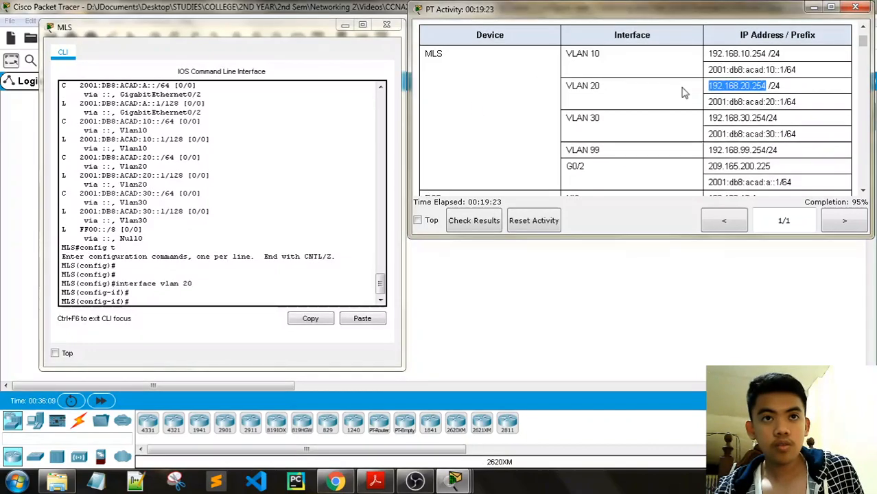
pyautogui.rightClick(130, 303)
pyautogui.click(159, 323)
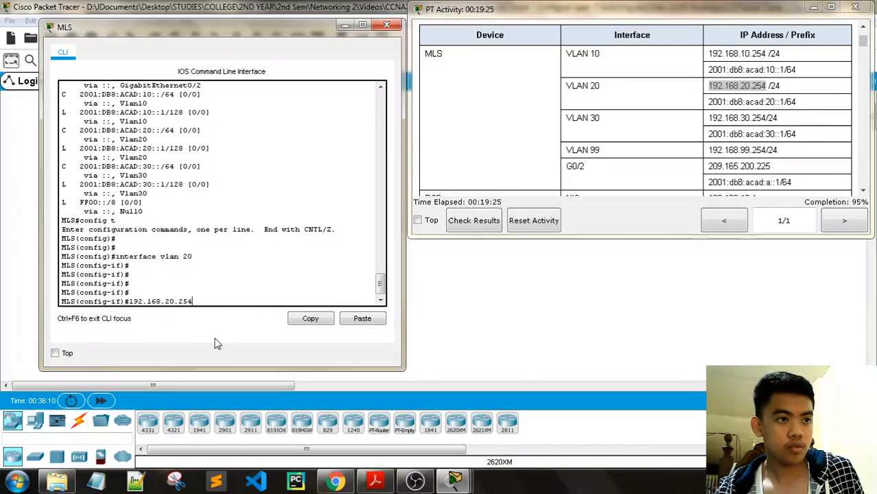
pyautogui.press('Left')
pyautogui.press('Left')
pyautogui.press('Left')
pyautogui.press('Left')
pyautogui.press('Left')
pyautogui.press('Left')
pyautogui.press('Left')
pyautogui.press('Left')
pyautogui.press('Left')
pyautogui.press('Left')
pyautogui.press('Left')
pyautogui.press('Left')
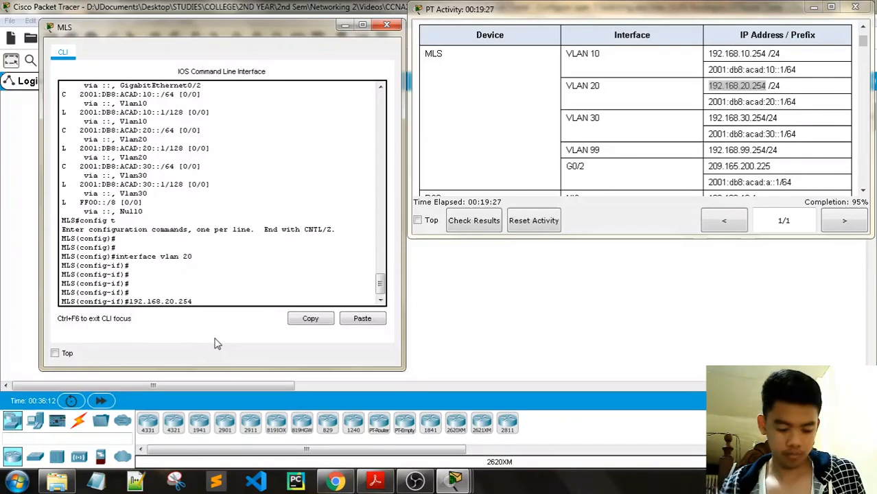
pyautogui.write('ip ')
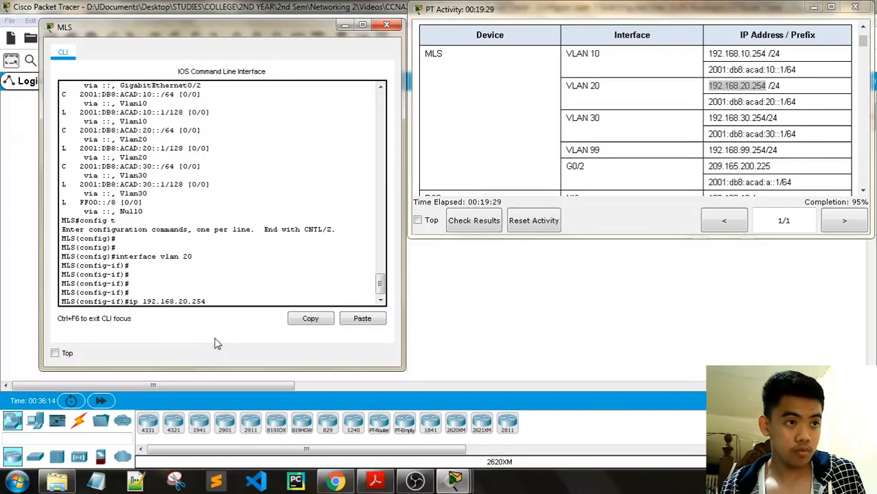
pyautogui.write('address ')
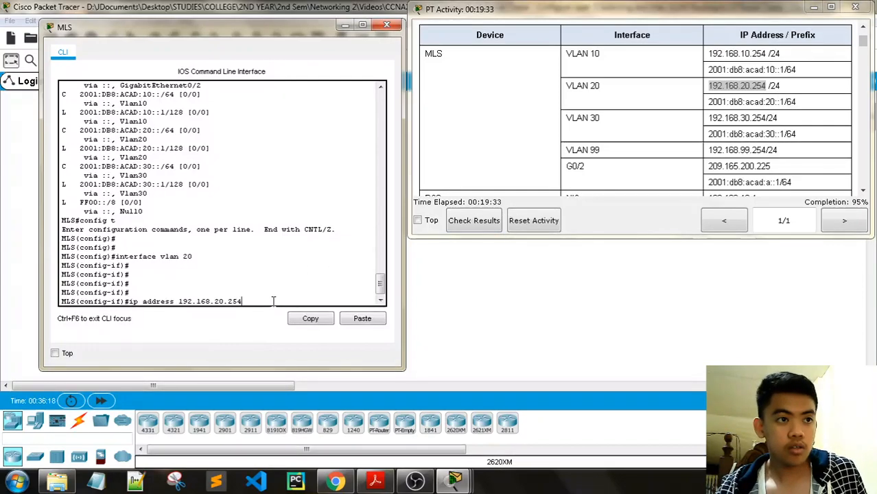
pyautogui.write(' 255.255')
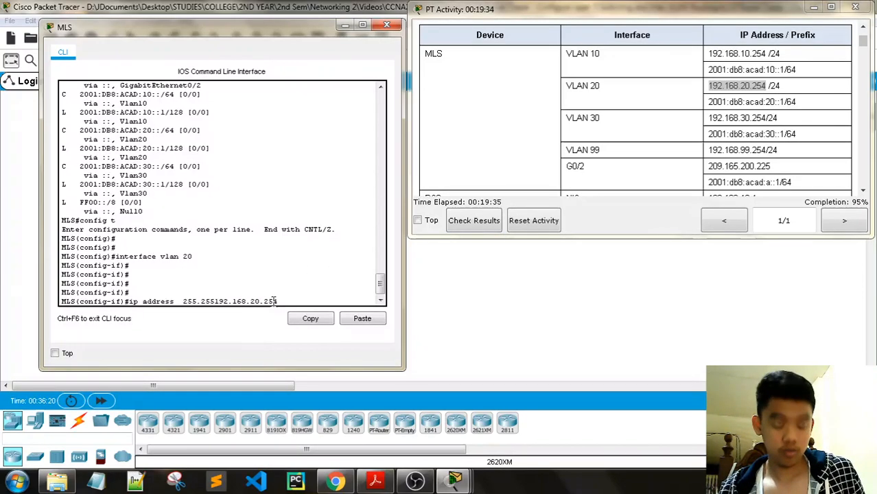
pyautogui.press('BackSpace')
pyautogui.press('BackSpace')
pyautogui.press('BackSpace')
pyautogui.press('BackSpace')
pyautogui.press('BackSpace')
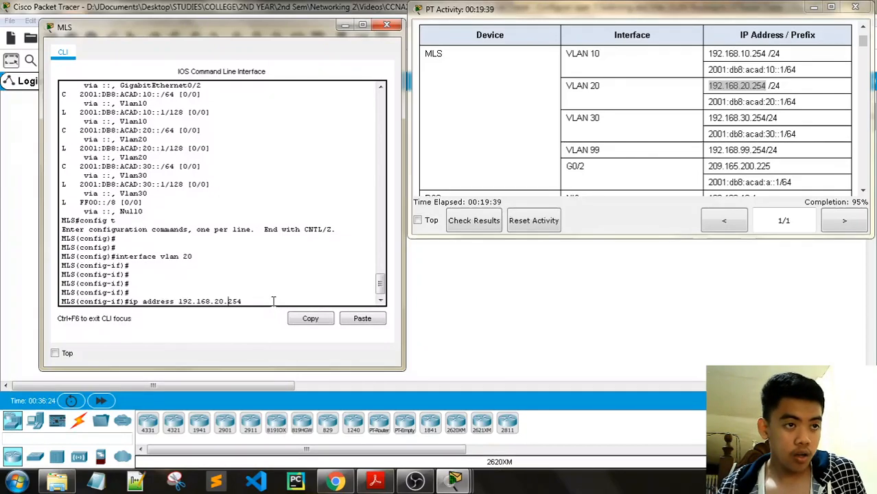
pyautogui.write('255.255')
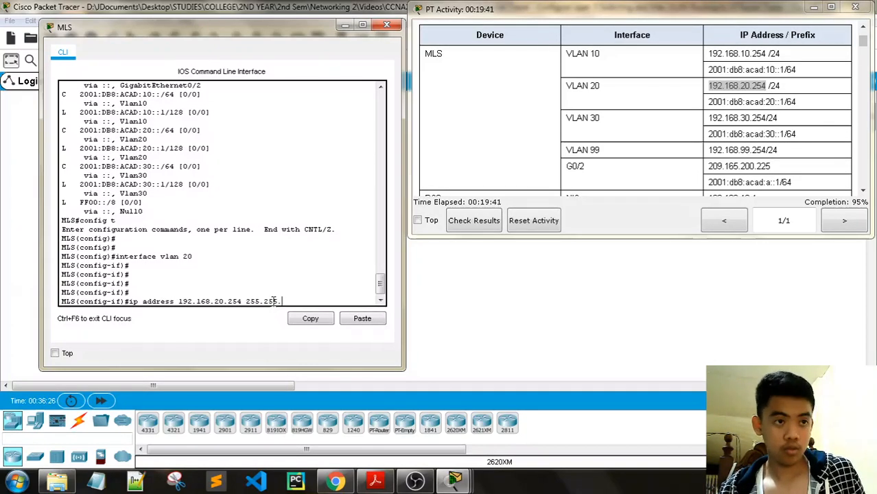
pyautogui.write('.255.0')
pyautogui.press('Return')
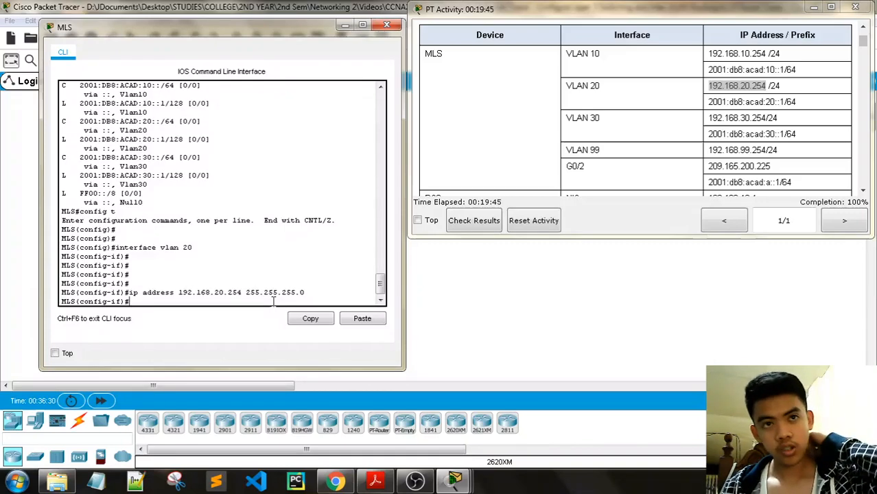
pyautogui.click(386, 24)
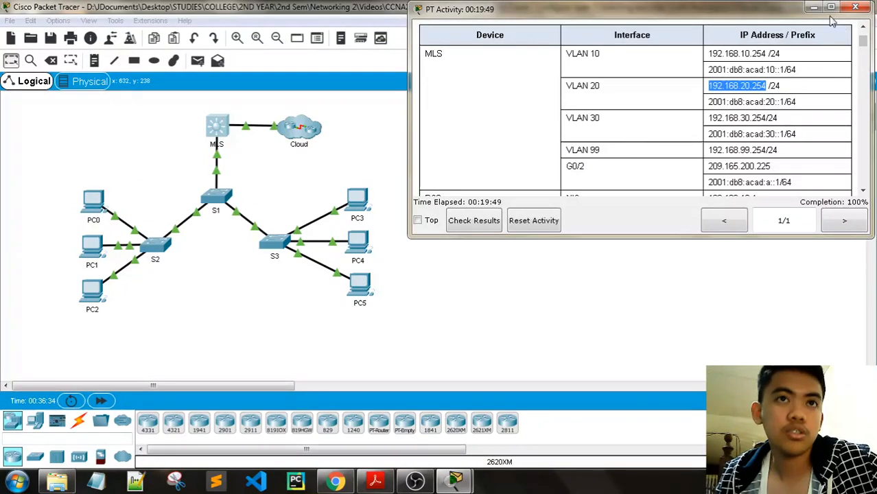
# - Scroll the activity instructions to show Step 2 and Step 3, Configure G0/2 with IPv6
pyautogui.scroll(-15, 637, 182)
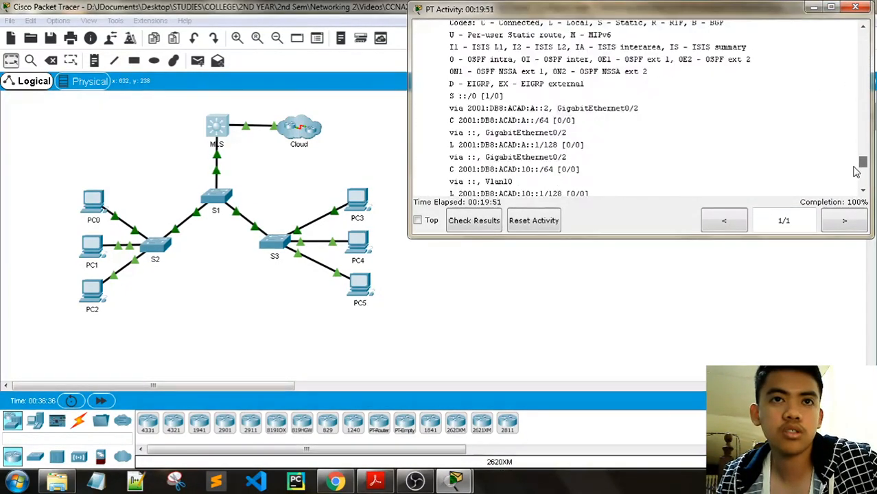
pyautogui.scroll(8, 637, 182)
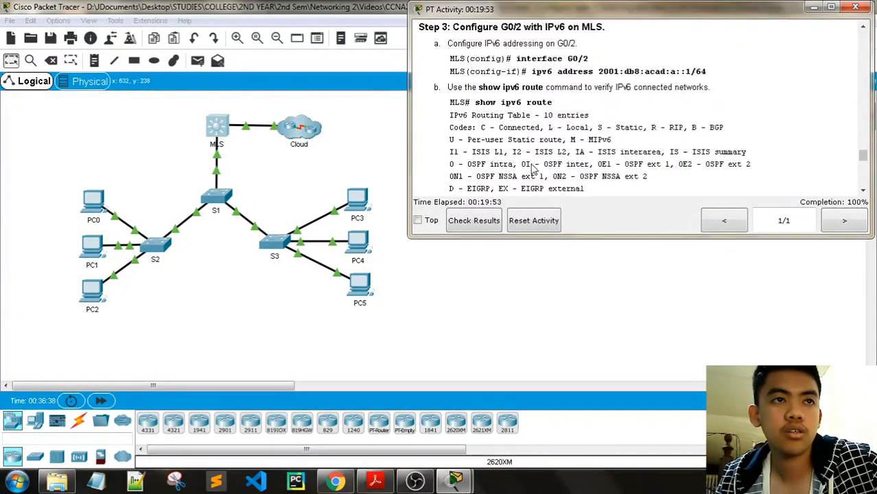